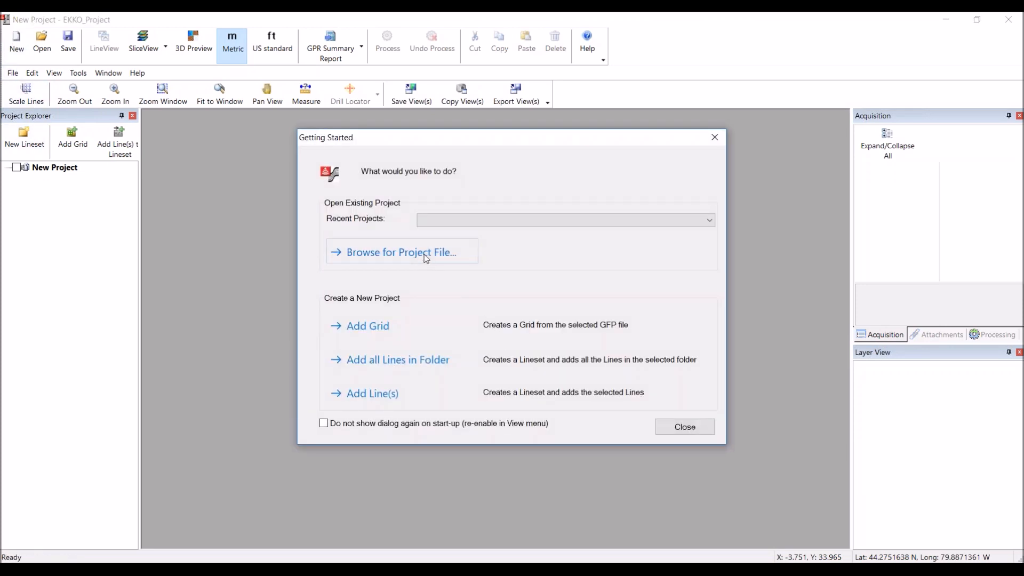
Step: Open the existing project file GPRData.gpz from the Webinar-LineView folder
{"action": "left_click", "coordinate": [425, 253]}
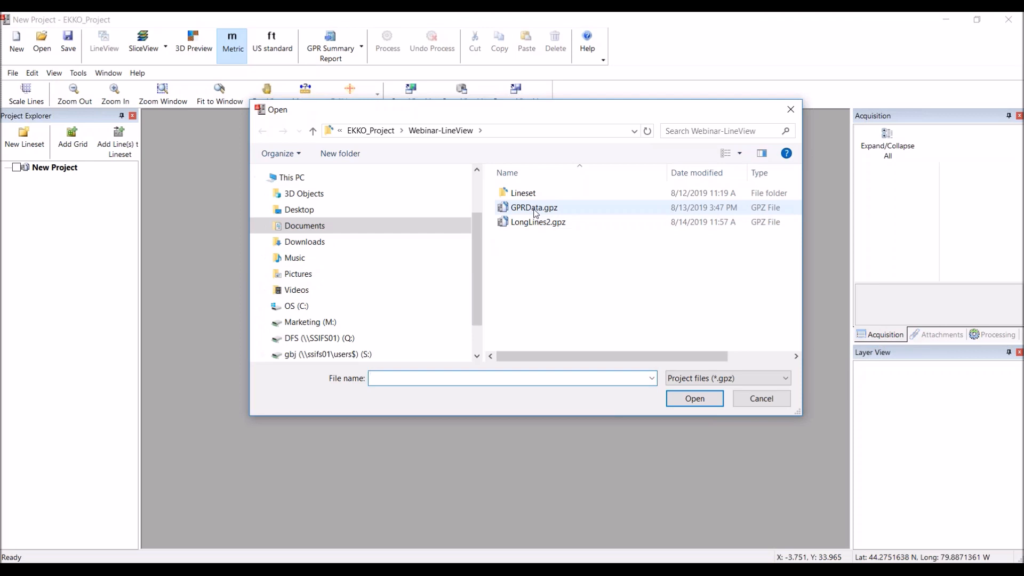
{"action": "double_click", "coordinate": [534, 209]}
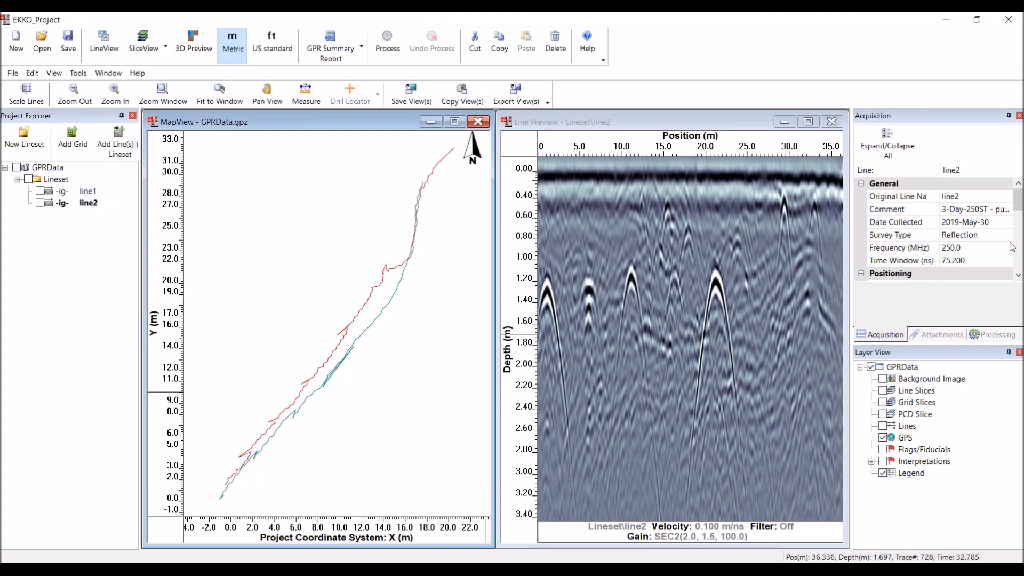
Step: Review the general, positioning and advanced acquisition properties of line2 and line1
{"action": "left_click_drag", "start_coordinate": [1017, 206], "coordinate": [1016, 231]}
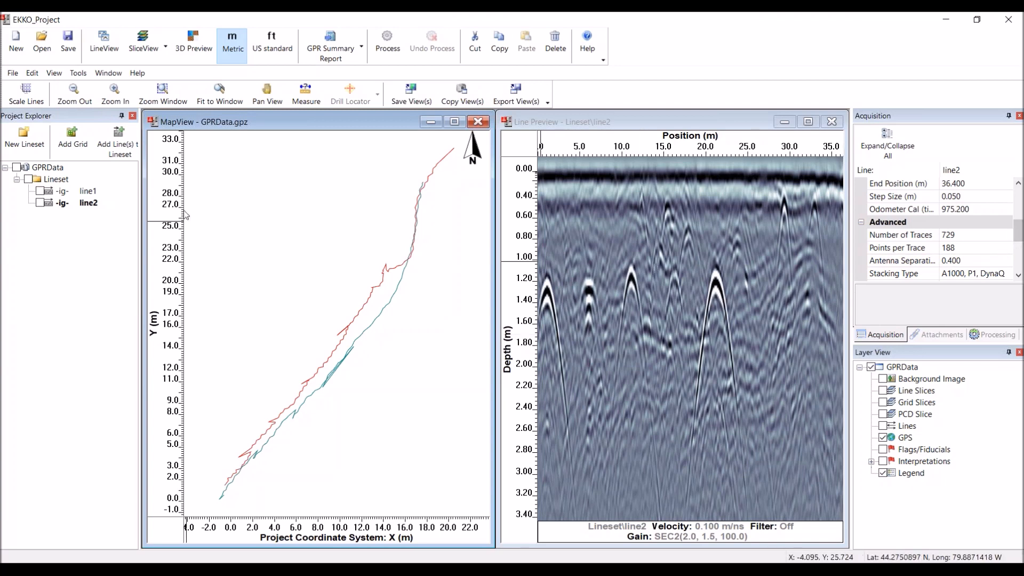
{"action": "left_click", "coordinate": [88, 192]}
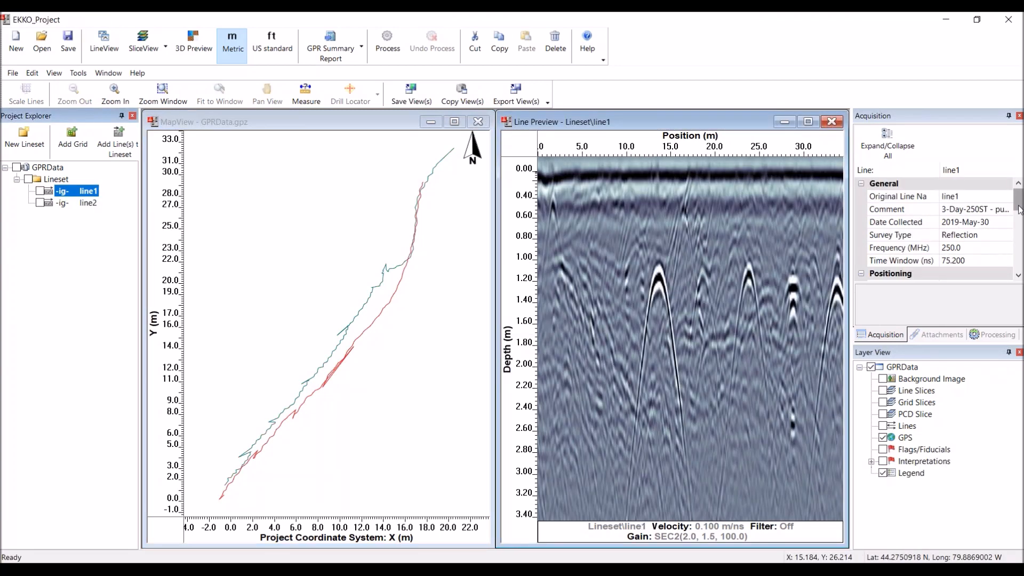
{"action": "scroll", "coordinate": [1019, 210], "scroll_direction": "down", "scroll_amount": 1}
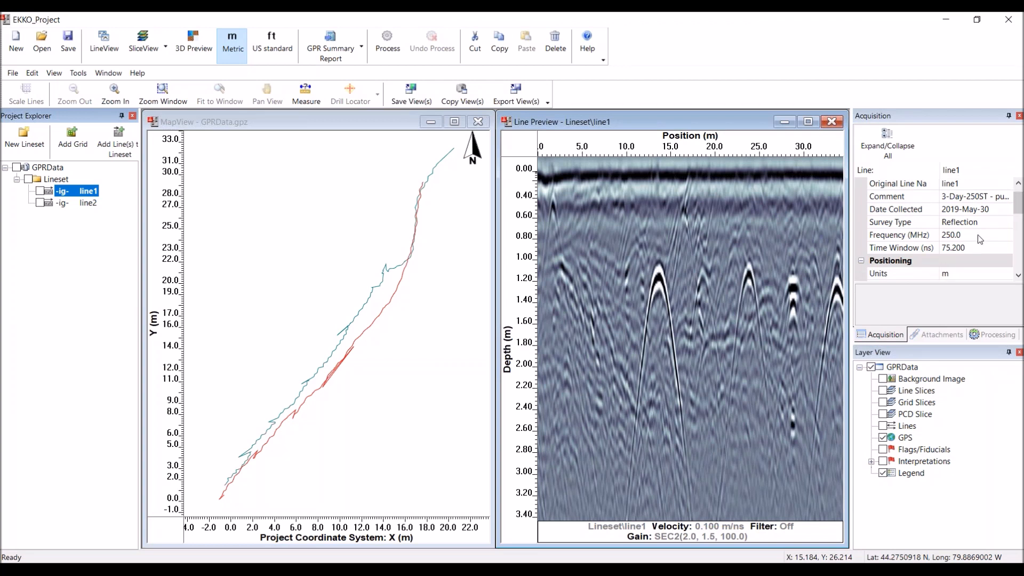
{"action": "left_click_drag", "start_coordinate": [1016, 211], "coordinate": [1017, 229]}
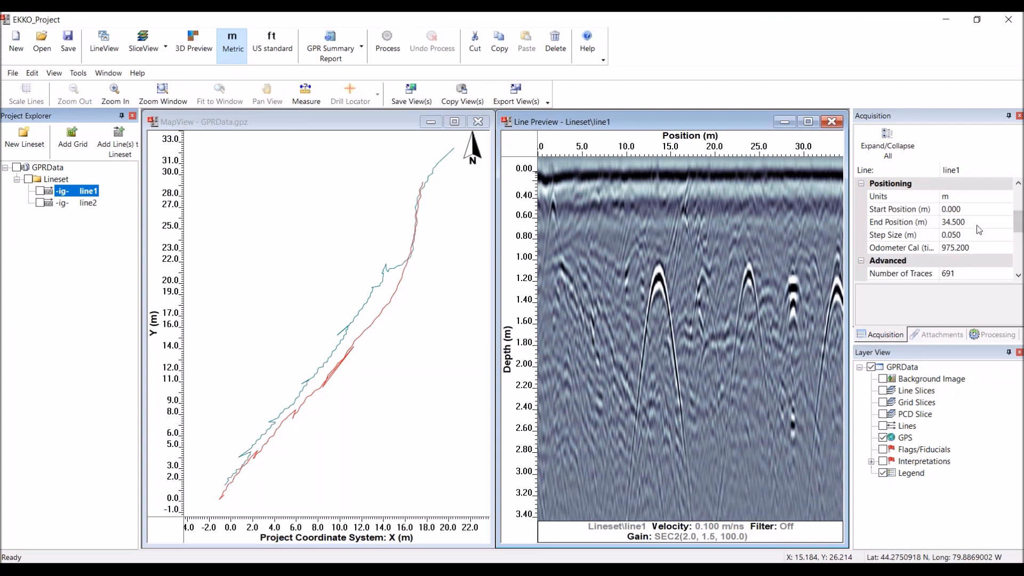
{"action": "left_click_drag", "start_coordinate": [1015, 224], "coordinate": [1014, 235]}
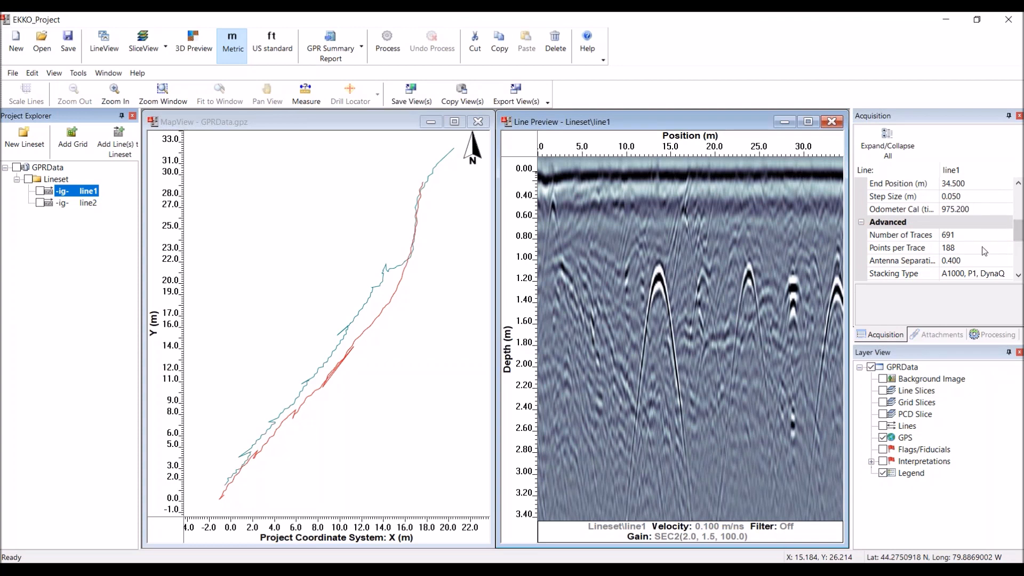
{"action": "mouse_move", "coordinate": [1015, 235]}
{"action": "left_mouse_down"}
{"action": "mouse_move", "coordinate": [1009, 264]}
{"action": "mouse_move", "coordinate": [1010, 238]}
{"action": "left_mouse_up"}
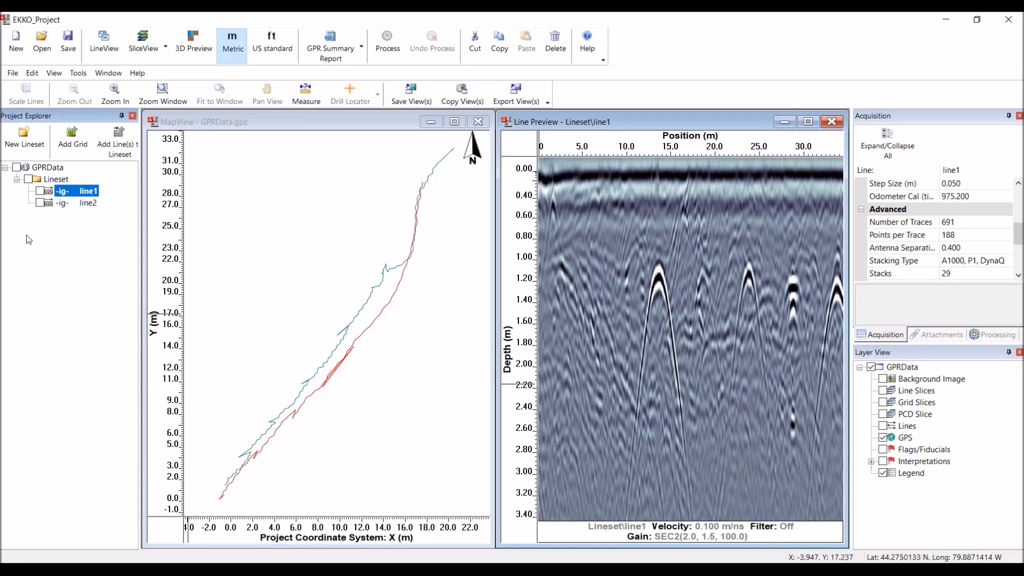
Step: Open line1 from the Lineset in LineView
{"action": "left_click", "coordinate": [17, 180]}
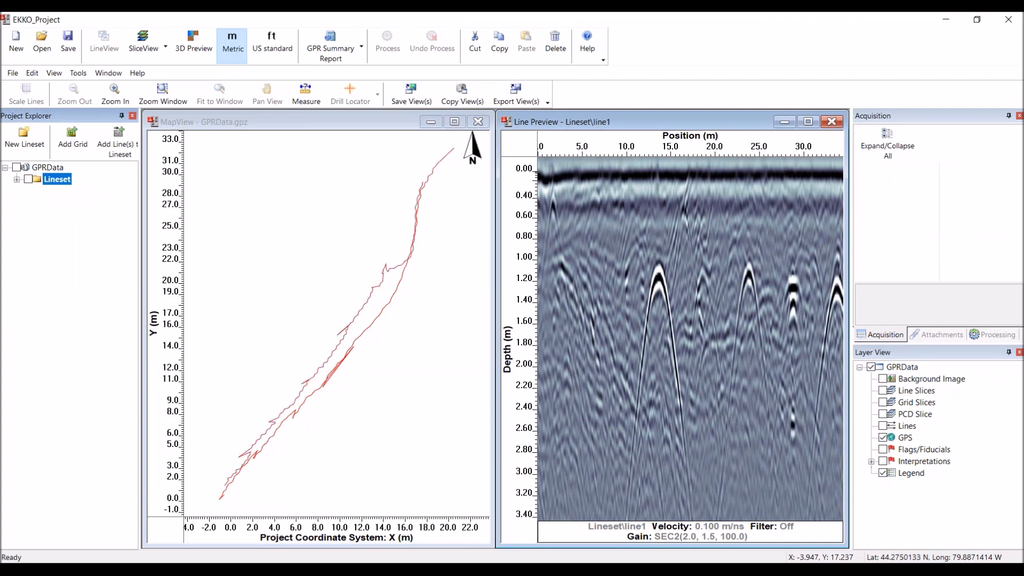
{"action": "left_click", "coordinate": [17, 179]}
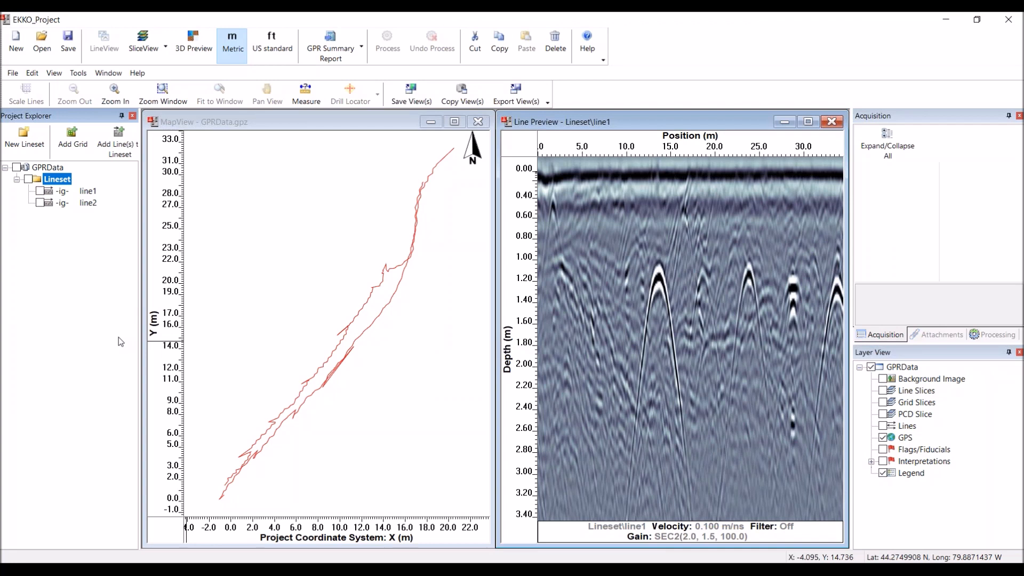
{"action": "mouse_move", "coordinate": [92, 198]}
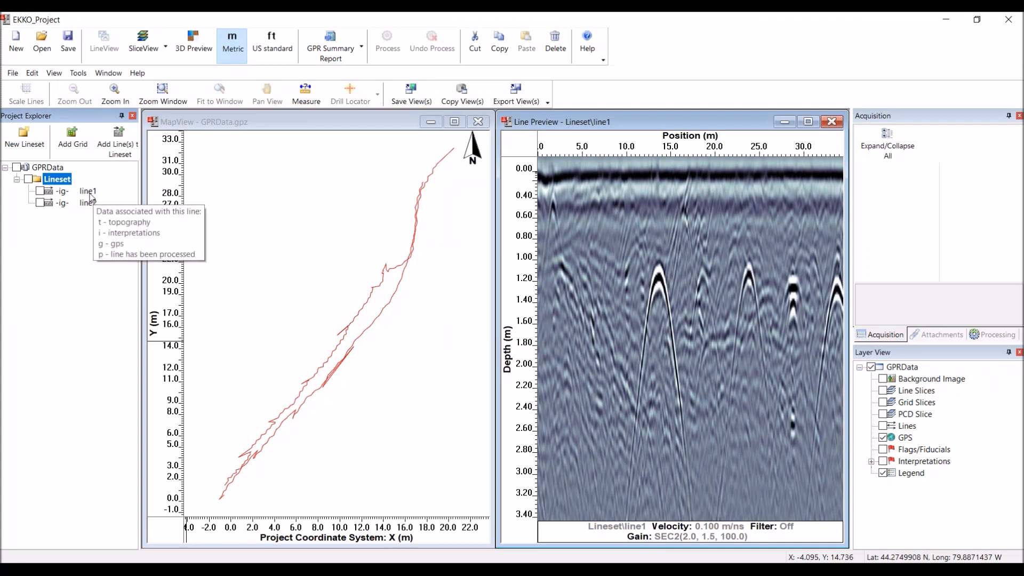
{"action": "left_click", "coordinate": [91, 195]}
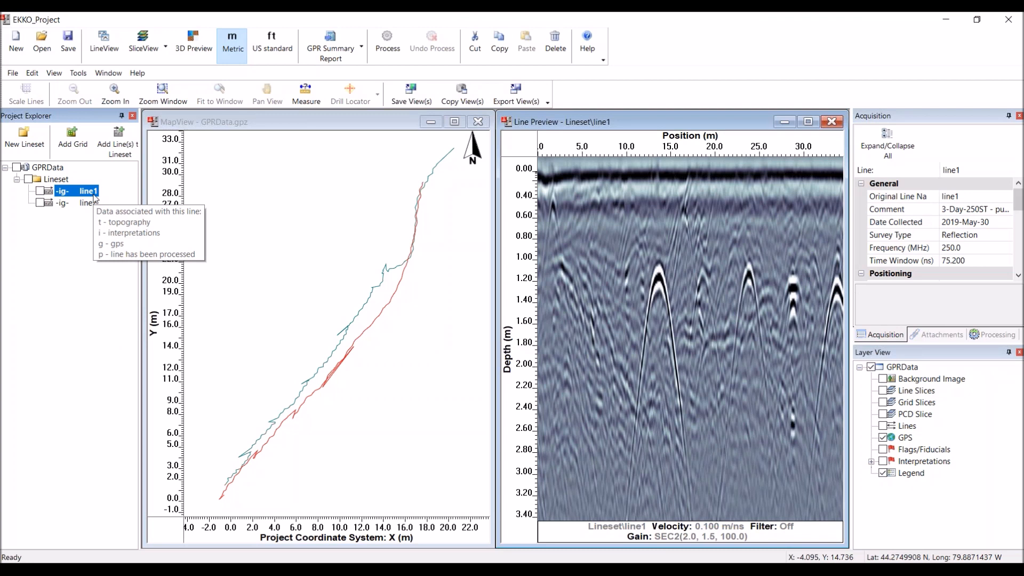
{"action": "left_click", "coordinate": [78, 73]}
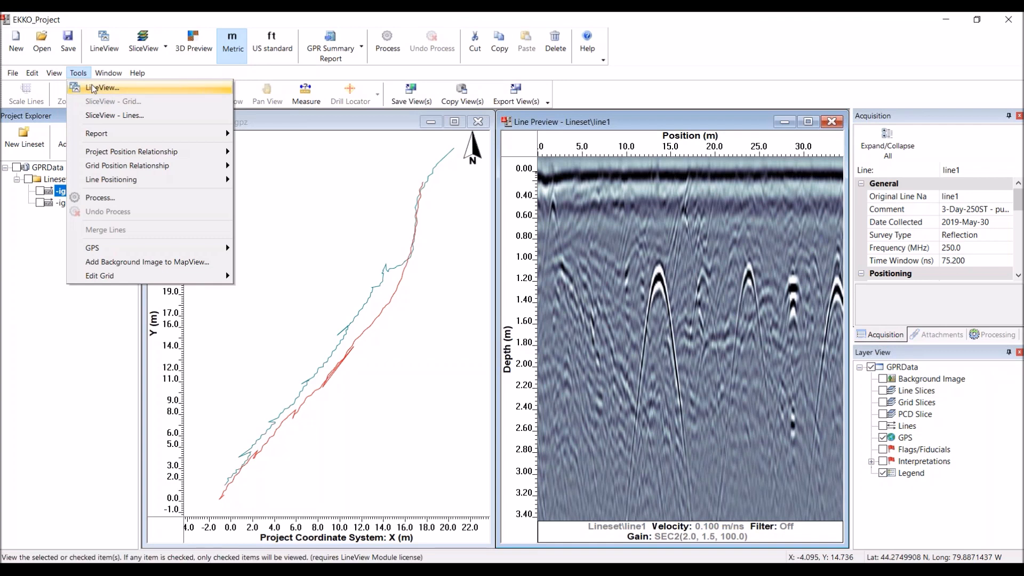
{"action": "left_click", "coordinate": [49, 233]}
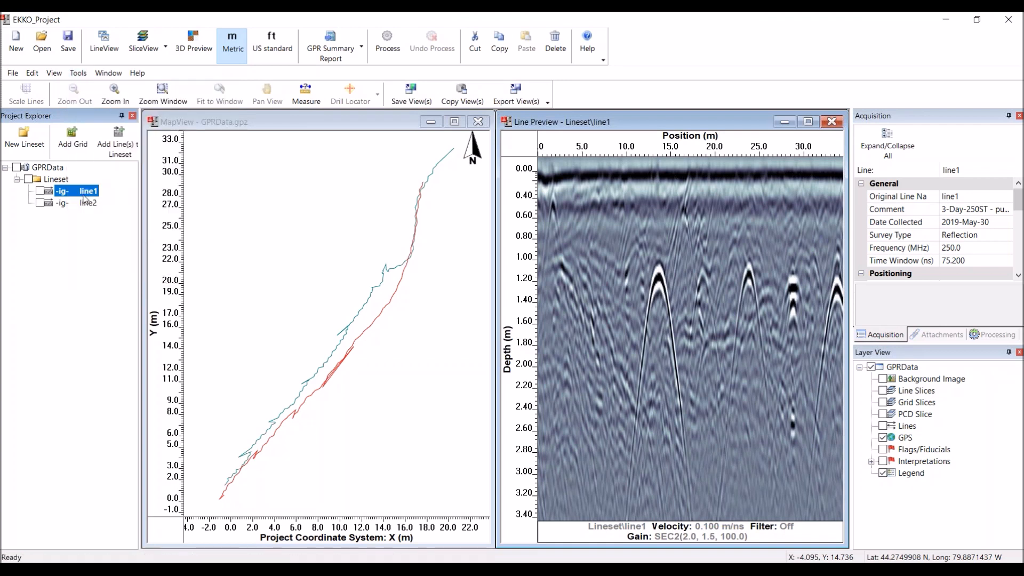
{"action": "mouse_move", "coordinate": [84, 196]}
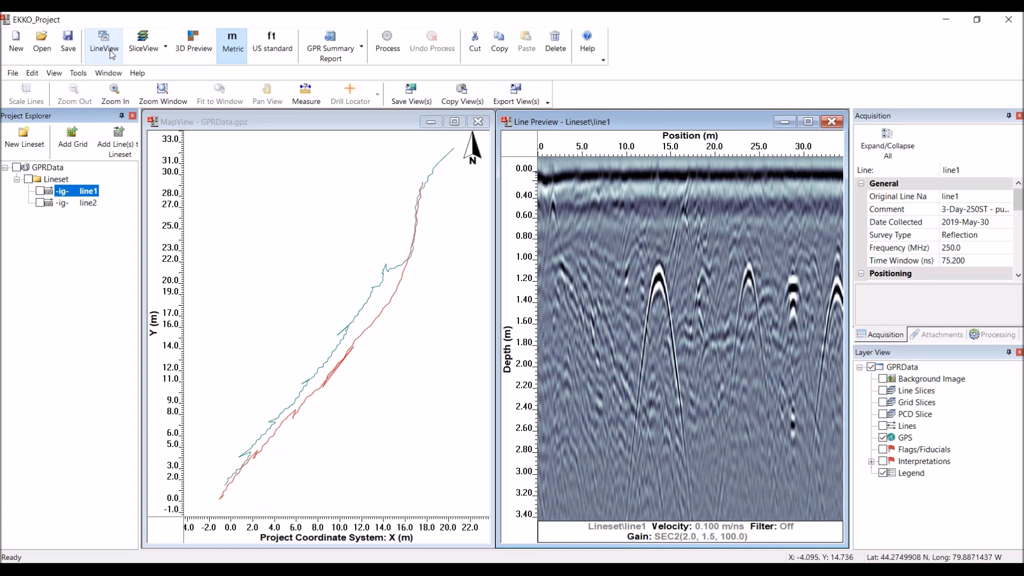
{"action": "right_click", "coordinate": [85, 194]}
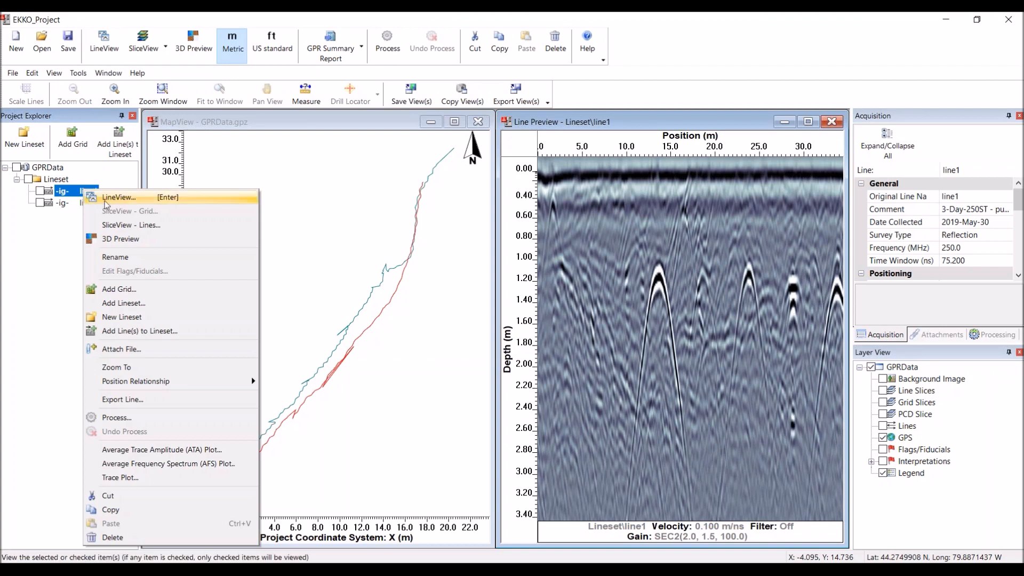
{"action": "left_click", "coordinate": [65, 252]}
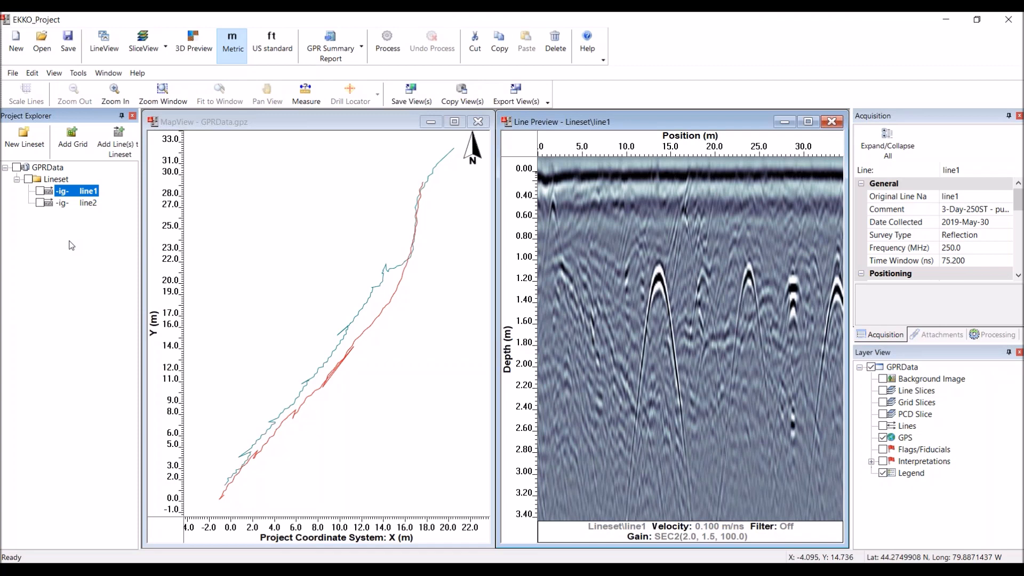
{"action": "mouse_move", "coordinate": [87, 195]}
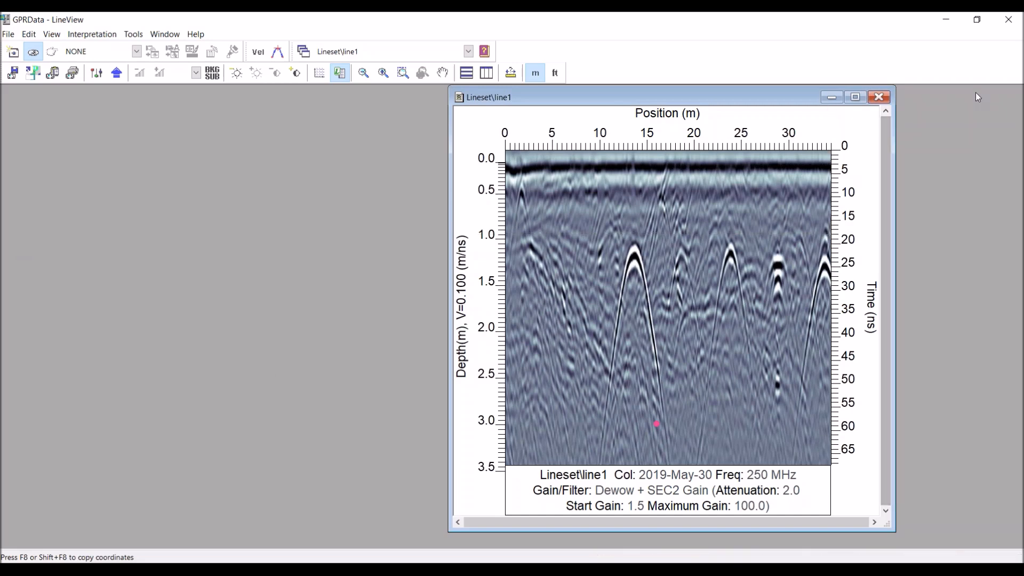
Step: Move and widen the line1 profile window, and maximize it to fill the LineView workspace
{"action": "left_click", "coordinate": [855, 97]}
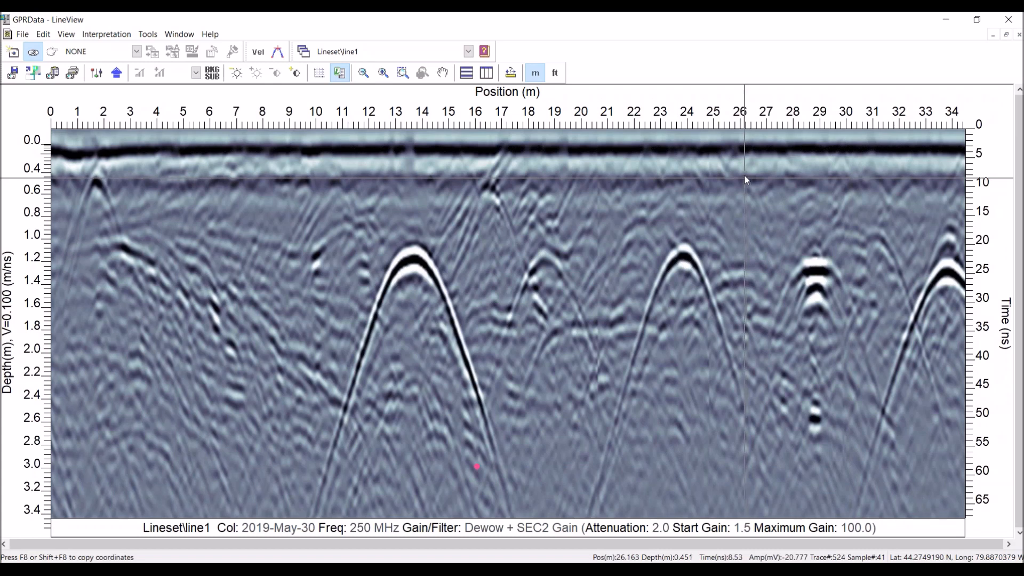
{"action": "left_click", "coordinate": [1008, 37]}
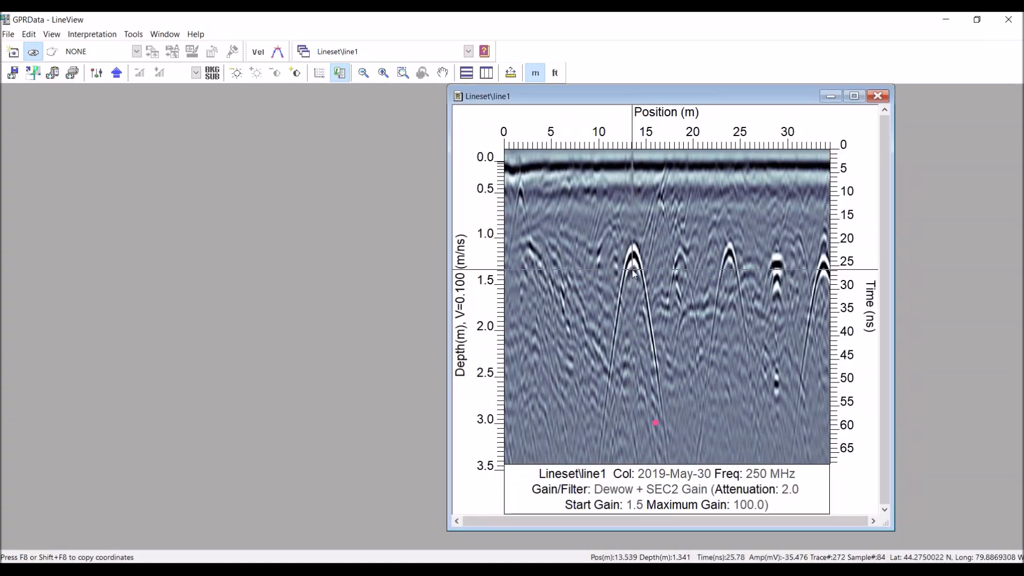
{"action": "left_click_drag", "start_coordinate": [661, 100], "coordinate": [563, 114]}
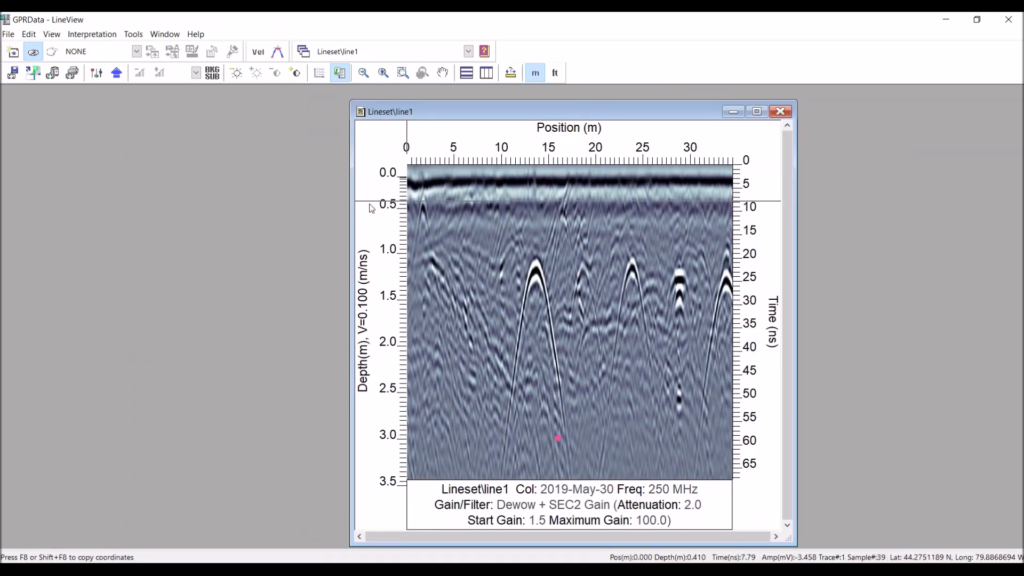
{"action": "left_click_drag", "start_coordinate": [352, 226], "coordinate": [378, 270]}
{"action": "left_click_drag", "start_coordinate": [377, 100], "coordinate": [138, 118]}
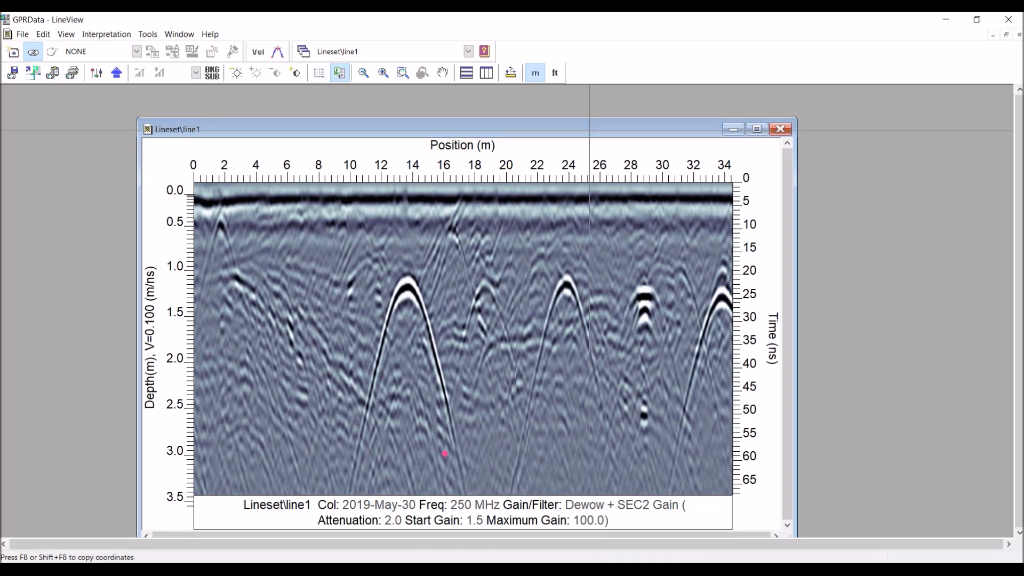
{"action": "left_click", "coordinate": [757, 129]}
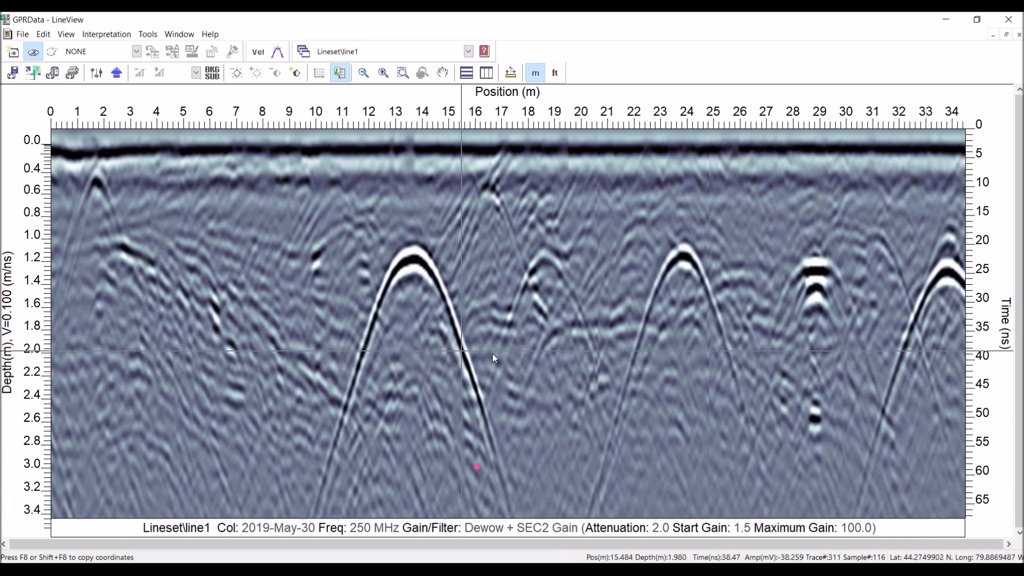
Step: Switch the profile's position and depth units to feet and back to metres
{"action": "left_click", "coordinate": [555, 74]}
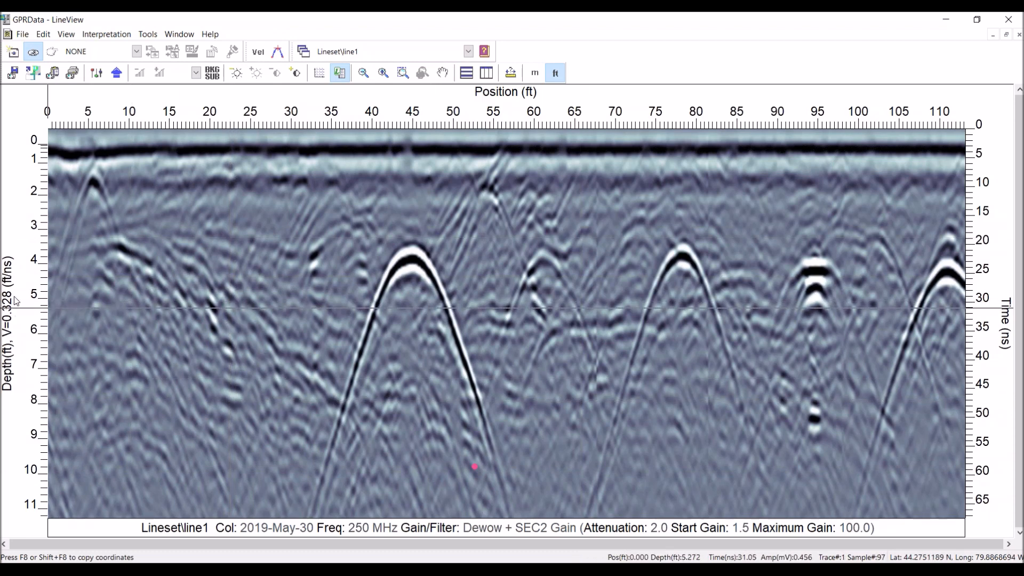
{"action": "left_click", "coordinate": [535, 74]}
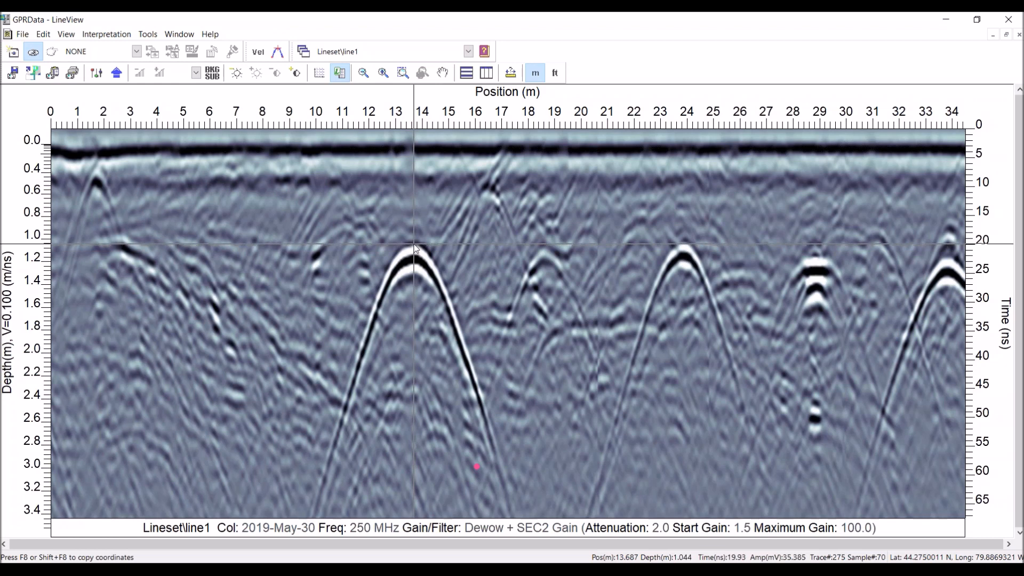
Step: Fit the velocity calibration hyperbola to the strong reflection at about 13.7 m and apply a velocity of 0.123 m/ns
{"action": "left_click", "coordinate": [281, 57]}
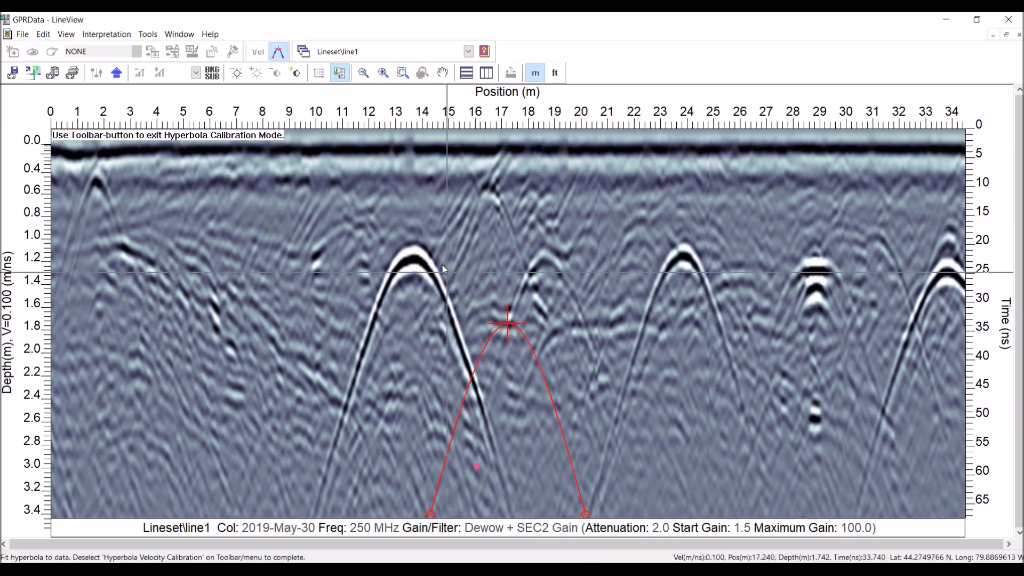
{"action": "left_click_drag", "start_coordinate": [507, 323], "coordinate": [414, 245]}
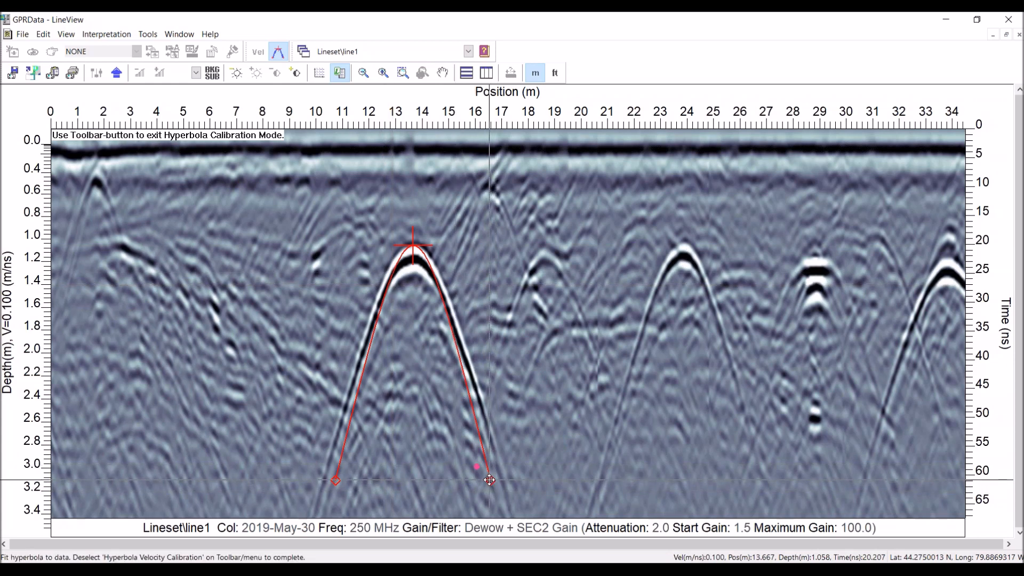
{"action": "left_click_drag", "start_coordinate": [490, 480], "coordinate": [507, 478]}
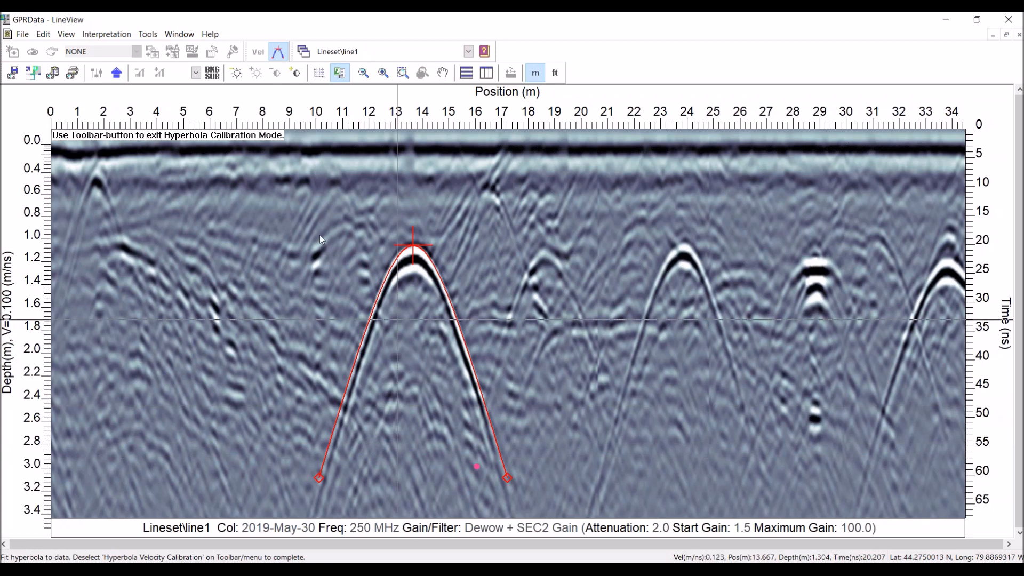
{"action": "left_click", "coordinate": [278, 52]}
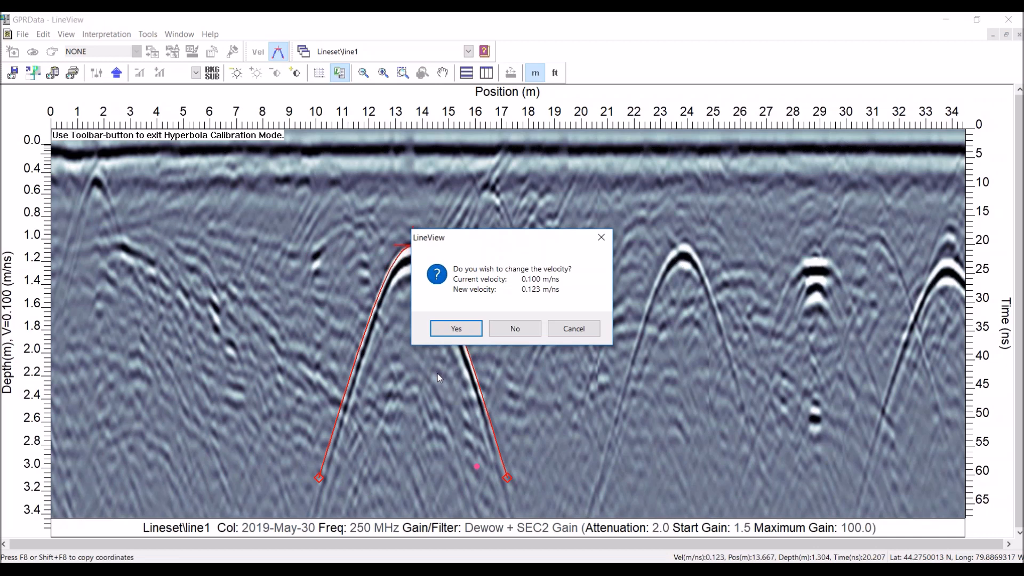
{"action": "left_click", "coordinate": [459, 329]}
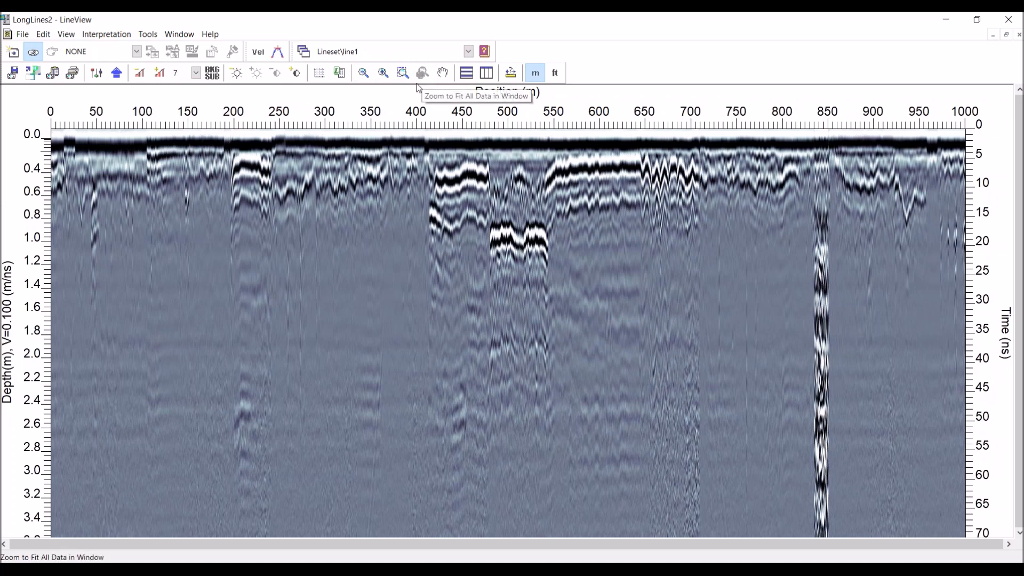
Step: Zoom in on the 1000 m line1 profile of LongLines2 and examine sections along it between about 200 and 800 m
{"action": "left_click", "coordinate": [383, 74]}
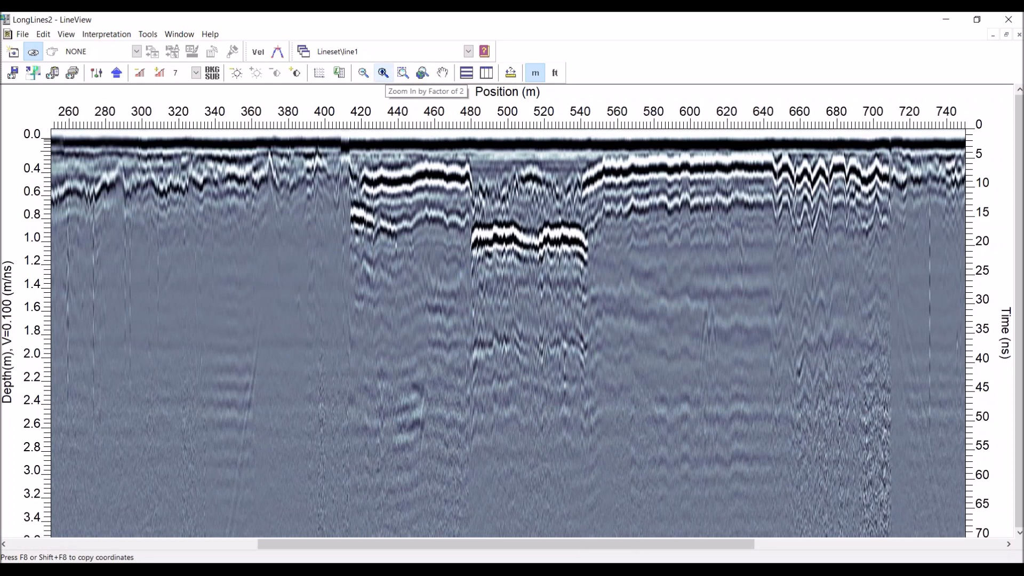
{"action": "left_click", "coordinate": [386, 77]}
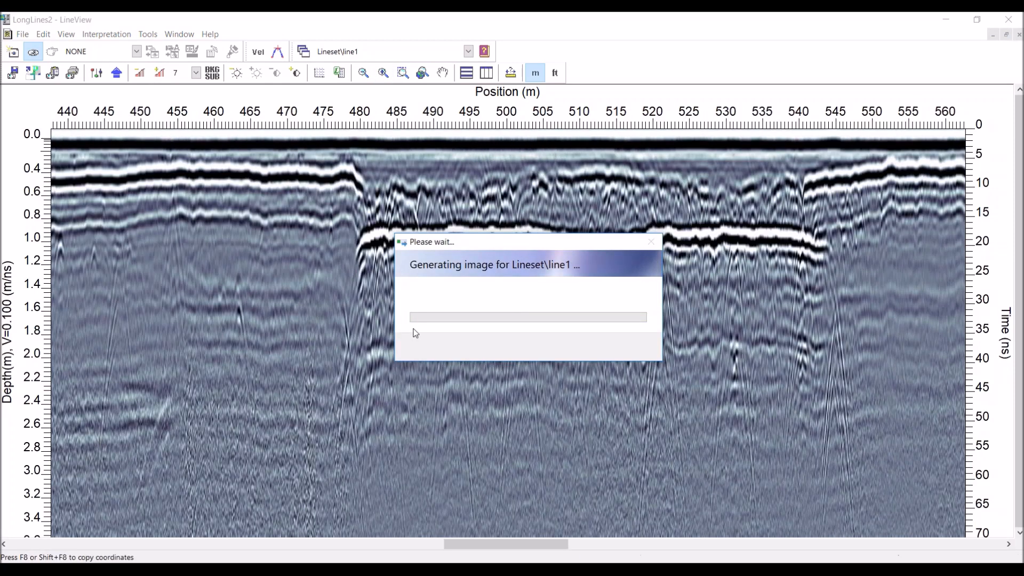
{"action": "left_click_drag", "start_coordinate": [502, 545], "coordinate": [268, 546]}
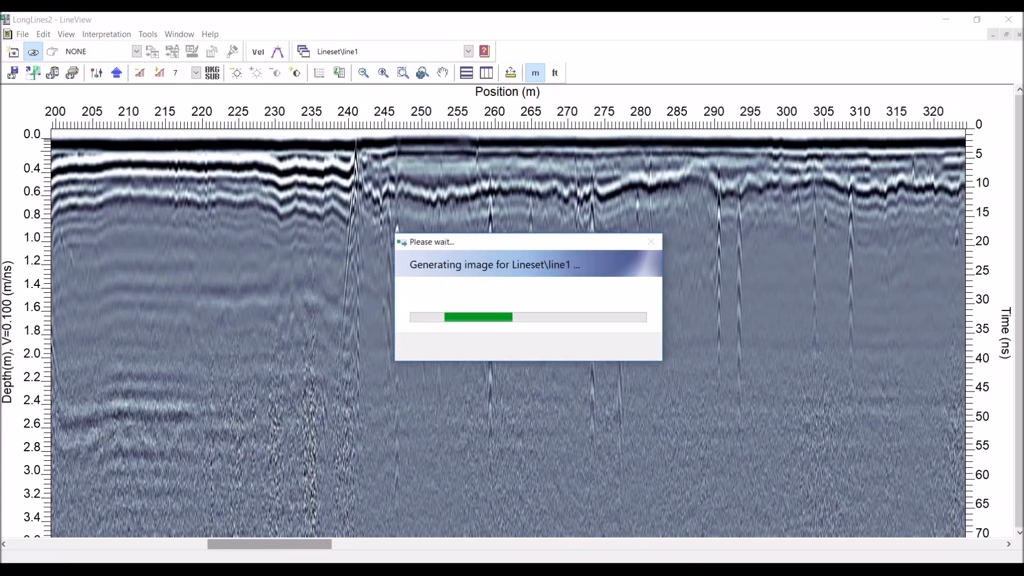
{"action": "left_click_drag", "start_coordinate": [271, 546], "coordinate": [670, 548]}
{"action": "left_click", "coordinate": [715, 545]}
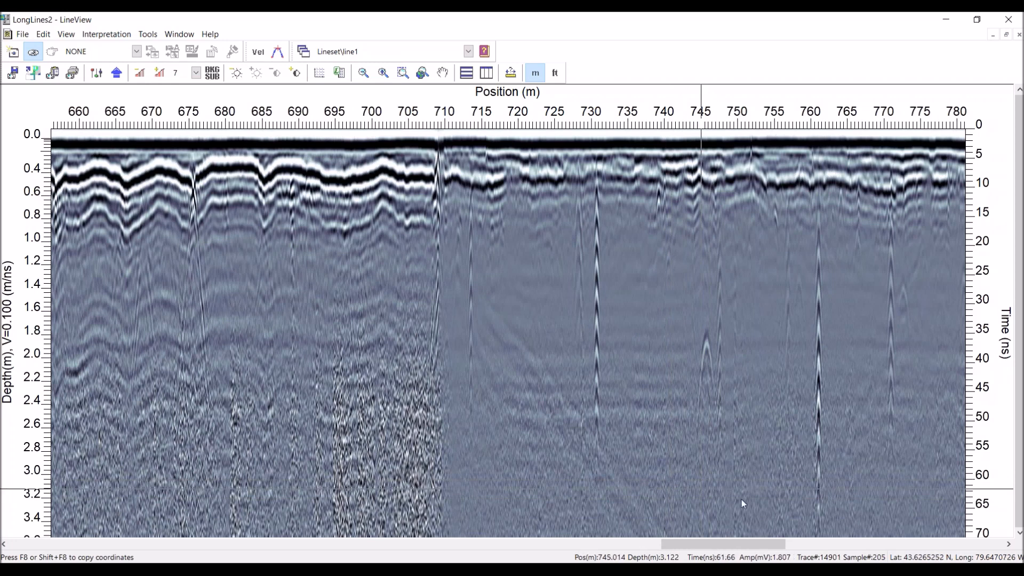
{"action": "left_click_drag", "start_coordinate": [749, 547], "coordinate": [770, 547]}
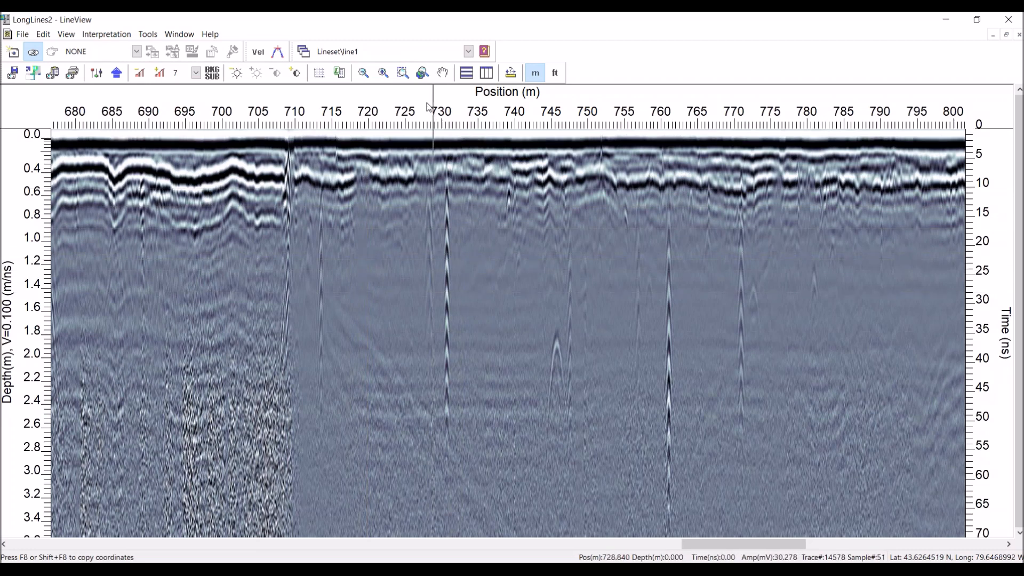
Step: Zoom in on the line1 profile around 740 m and move back and forth along it in small increments
{"action": "left_click", "coordinate": [384, 73]}
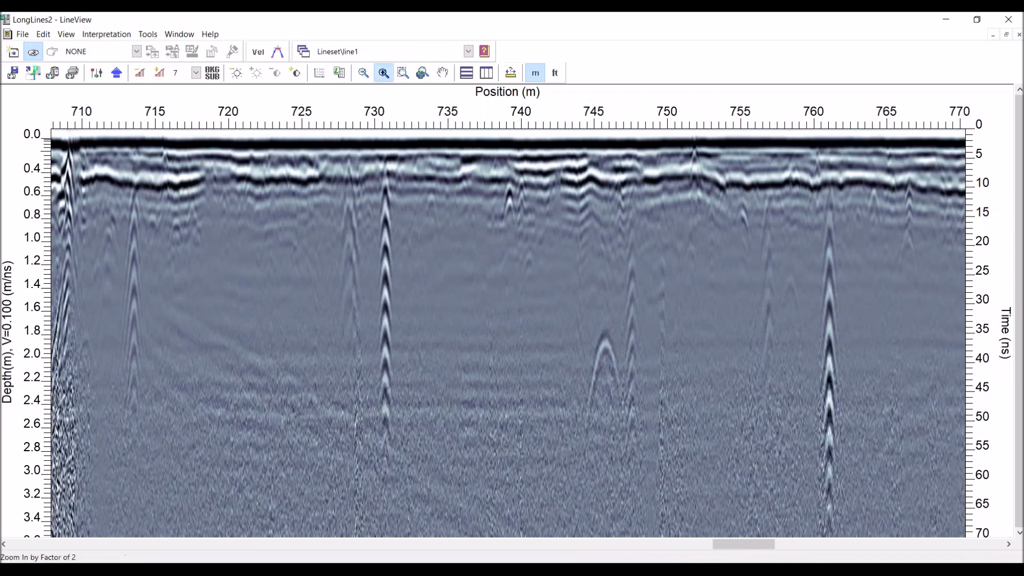
{"action": "left_click", "coordinate": [383, 72]}
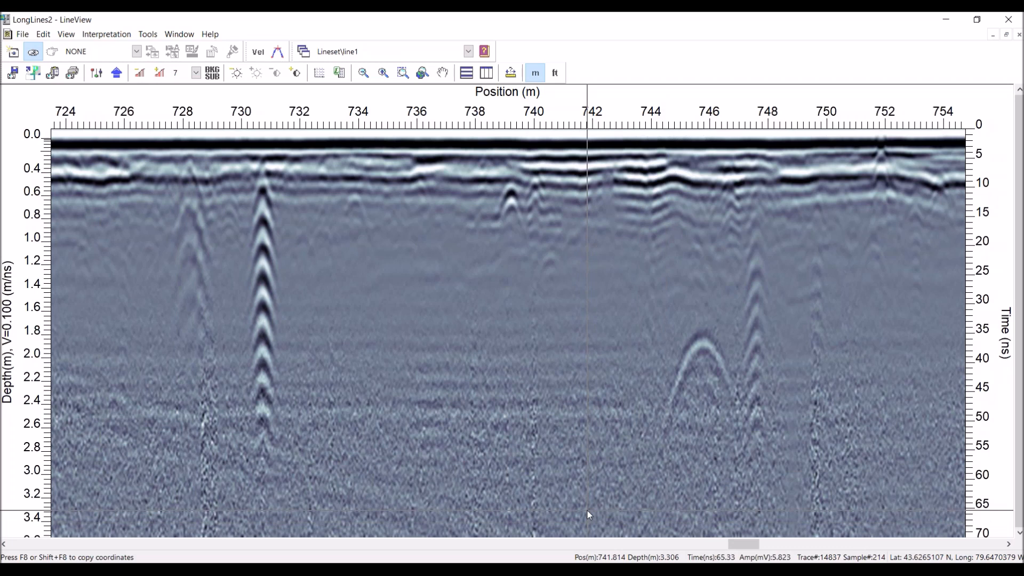
{"action": "key", "text": "Left"}
{"action": "key", "text": "Left"}
{"action": "key", "text": "Left"}
{"action": "key", "text": "Left"}
{"action": "key", "text": "Left"}
{"action": "key", "text": "Right"}
{"action": "key", "text": "Right"}
{"action": "key", "text": "Right"}
{"action": "key", "text": "Right"}
{"action": "key", "text": "Right"}
{"action": "key", "text": "Right"}
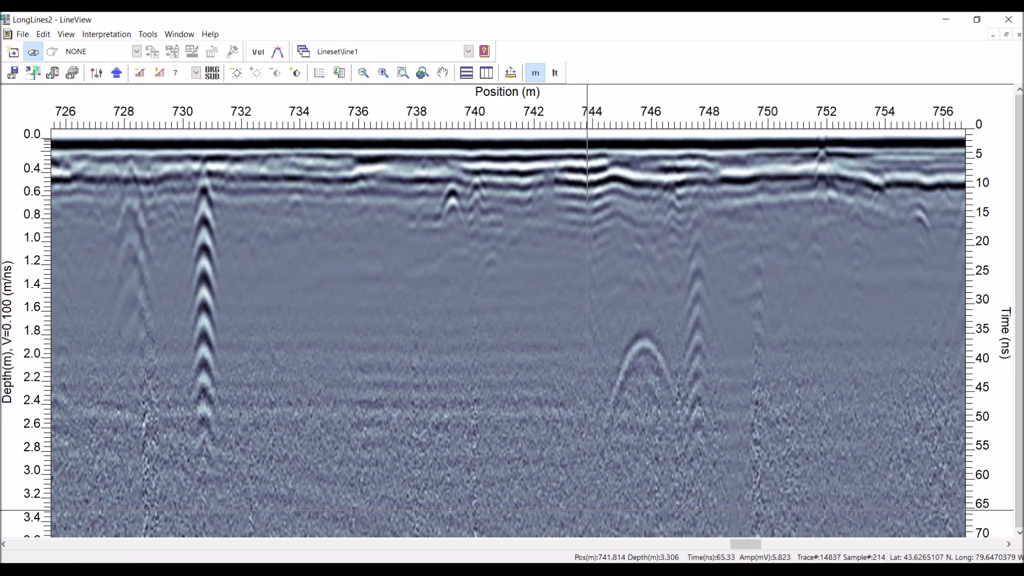
Step: Page back and forth along the magnified line1 profile and return to the section between about 725 and 755 m
{"action": "key", "text": "Page_Up"}
{"action": "key", "text": "Page_Down"}
{"action": "key", "text": "Page_Down"}
{"action": "key", "text": "Page_Up"}
{"action": "key", "text": "Page_Up"}
{"action": "key", "text": "Page_Down"}
{"action": "mouse_move", "coordinate": [747, 544]}
{"action": "left_mouse_down"}
{"action": "mouse_move", "coordinate": [720, 544]}
{"action": "mouse_move", "coordinate": [745, 544]}
{"action": "left_mouse_up"}
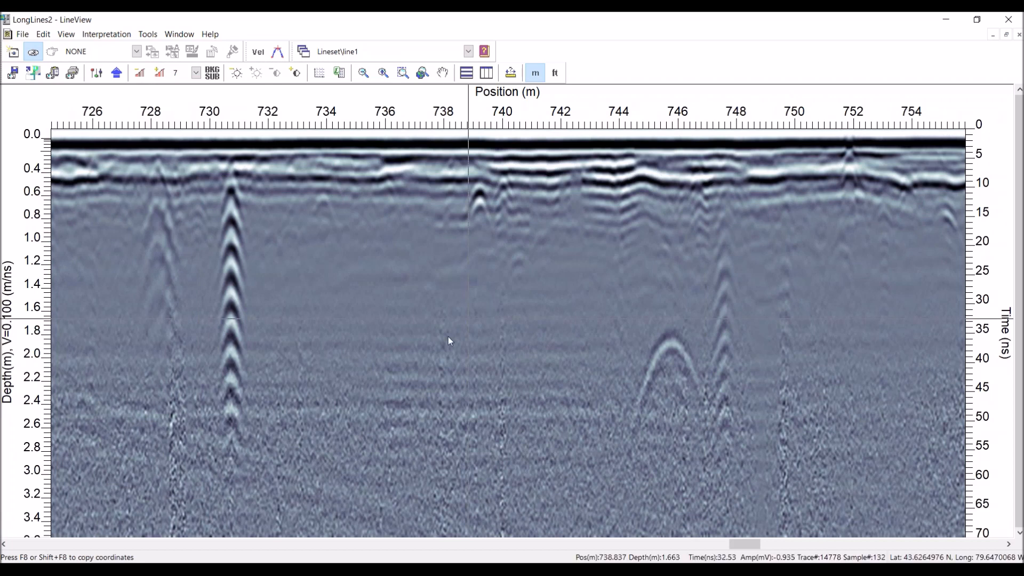
Step: Zoom out on the line1 profile until its entire length from 0 to 1000 m is in view
{"action": "left_click", "coordinate": [368, 78]}
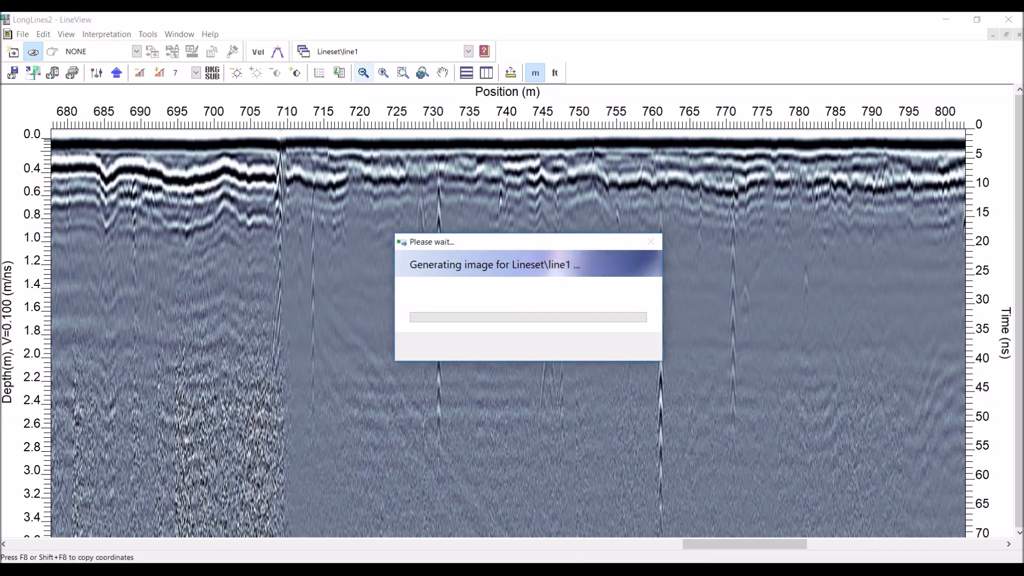
{"action": "left_click", "coordinate": [364, 73]}
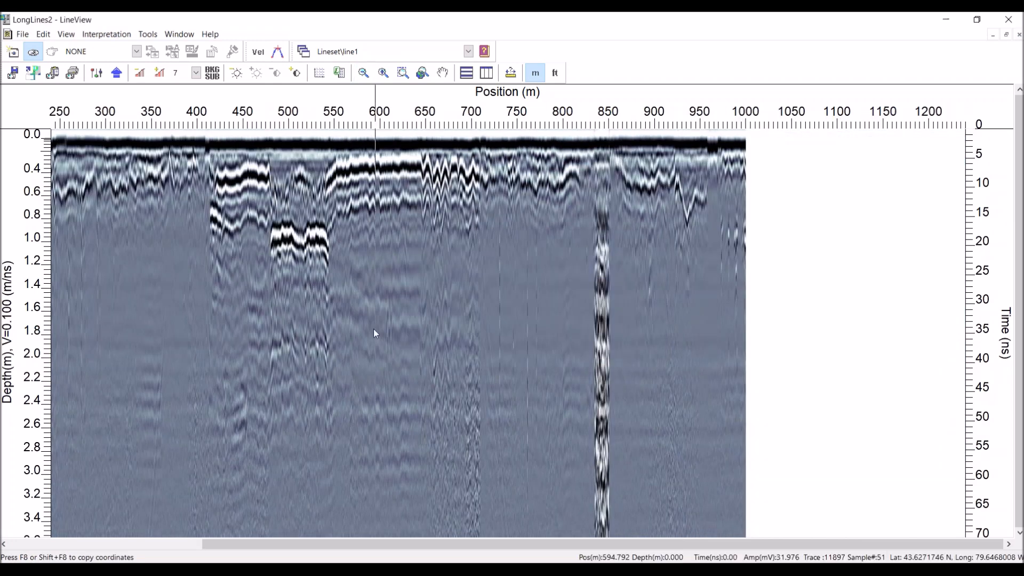
{"action": "left_click_drag", "start_coordinate": [470, 540], "coordinate": [334, 537]}
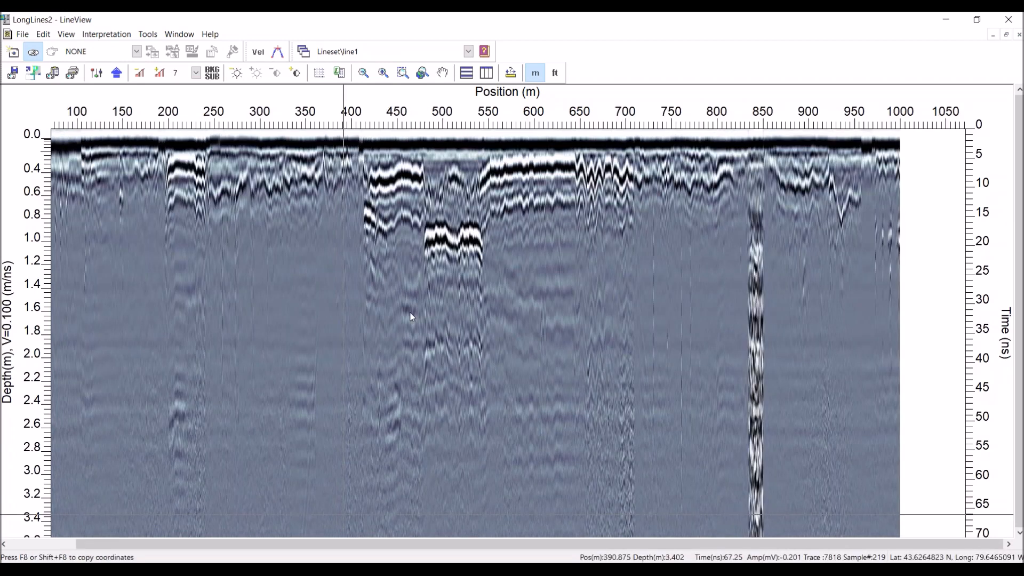
{"action": "left_click", "coordinate": [364, 73]}
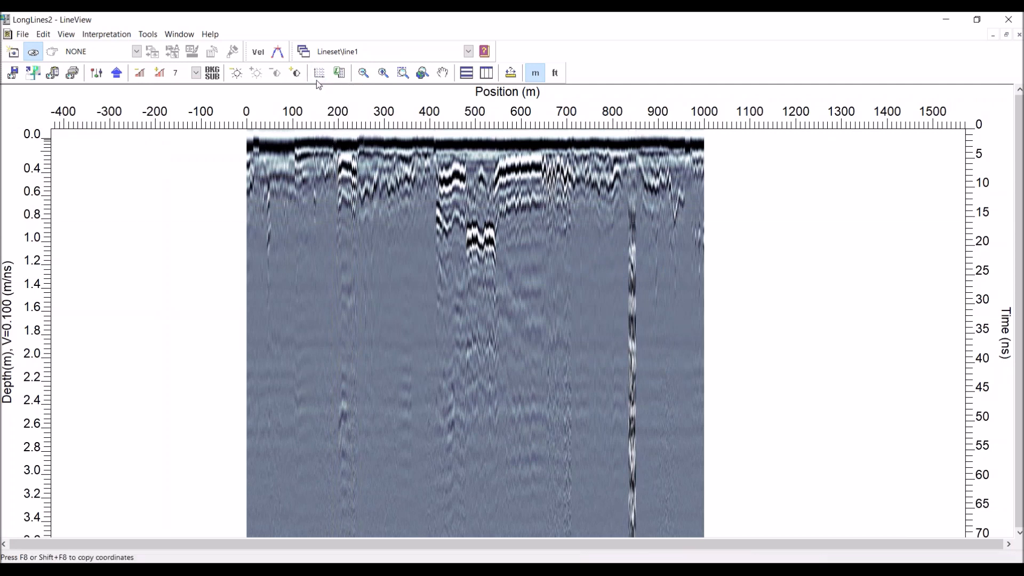
{"action": "left_click", "coordinate": [362, 72]}
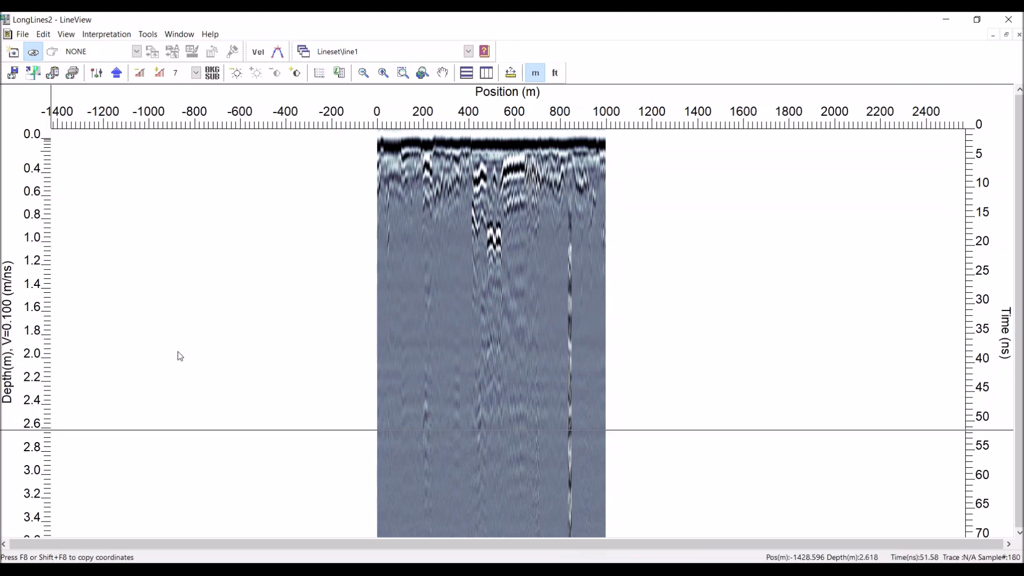
Step: Zoom back in on the line1 profile and examine the section between about 720 and 960 m
{"action": "left_click", "coordinate": [384, 74]}
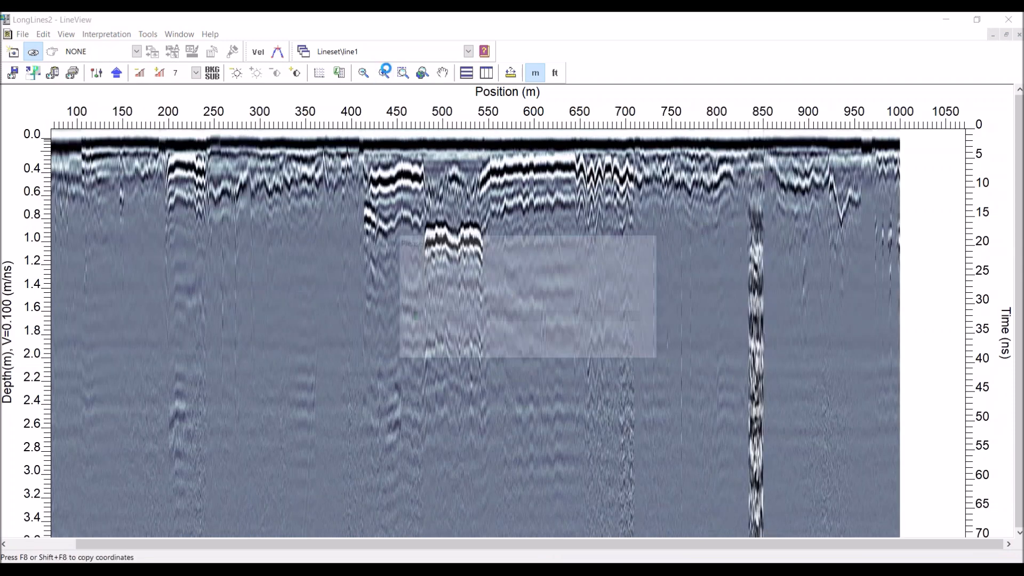
{"action": "left_click", "coordinate": [384, 71]}
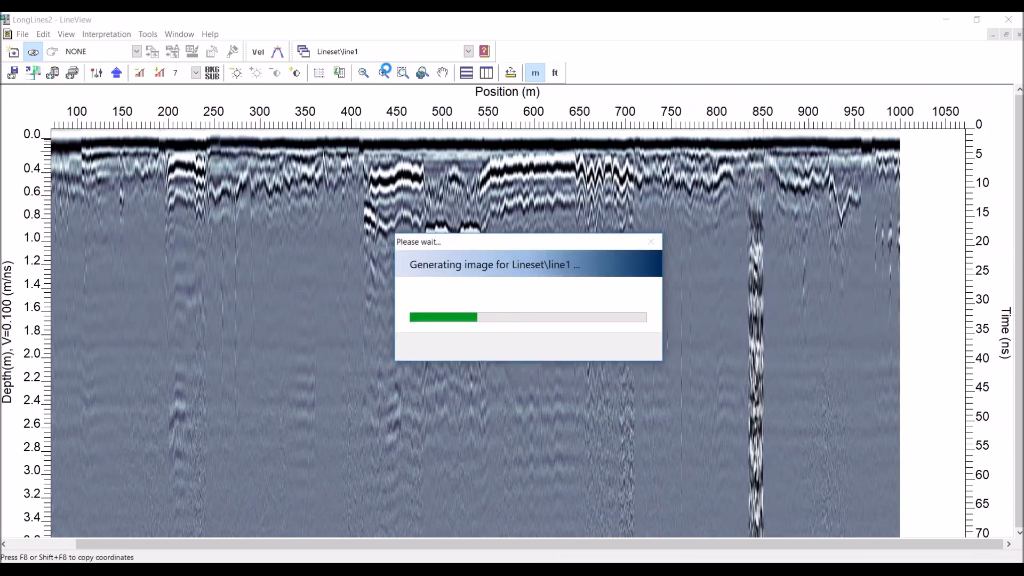
{"action": "left_click", "coordinate": [384, 73]}
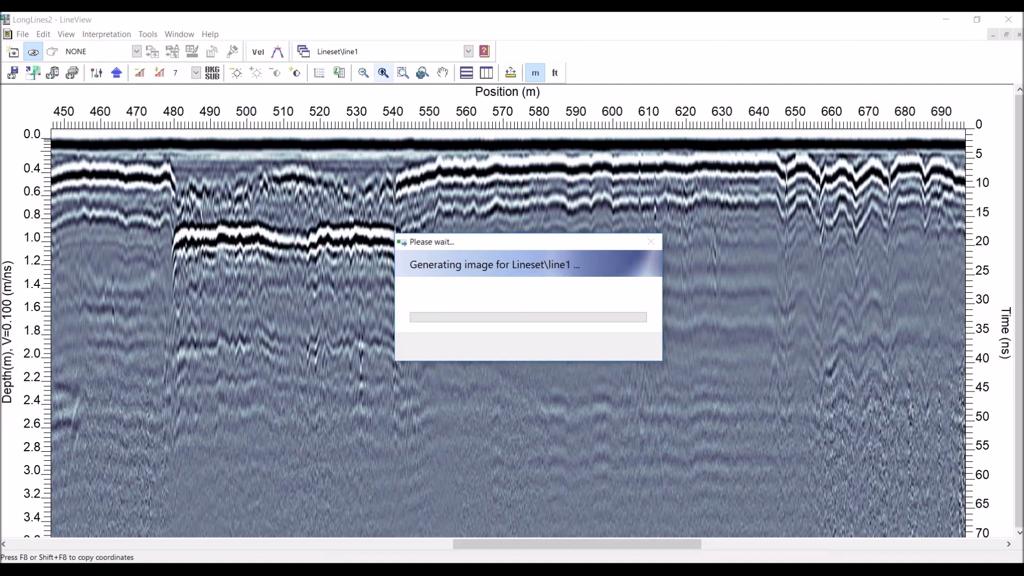
{"action": "left_click", "coordinate": [384, 73]}
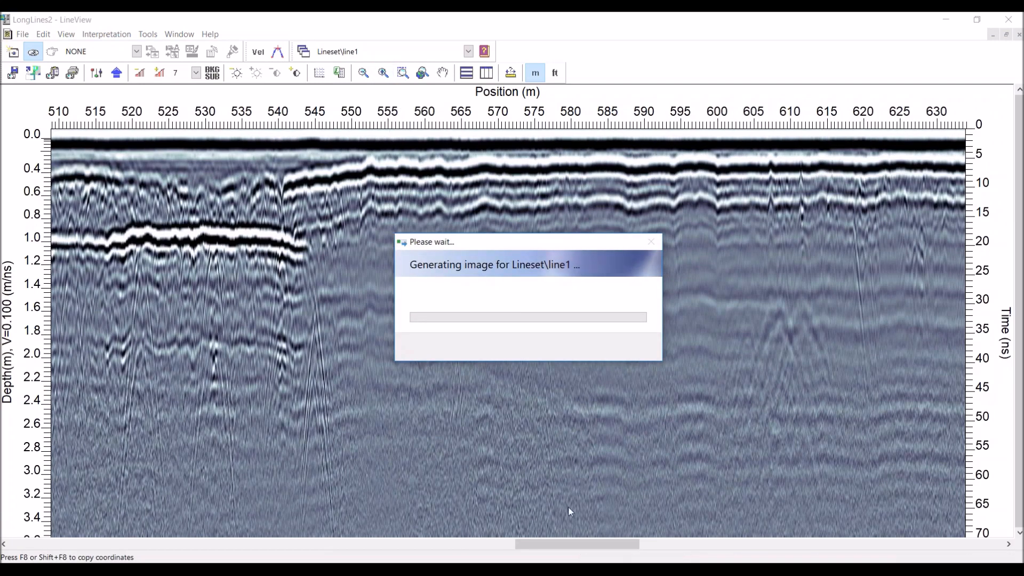
{"action": "left_click_drag", "start_coordinate": [643, 548], "coordinate": [801, 550]}
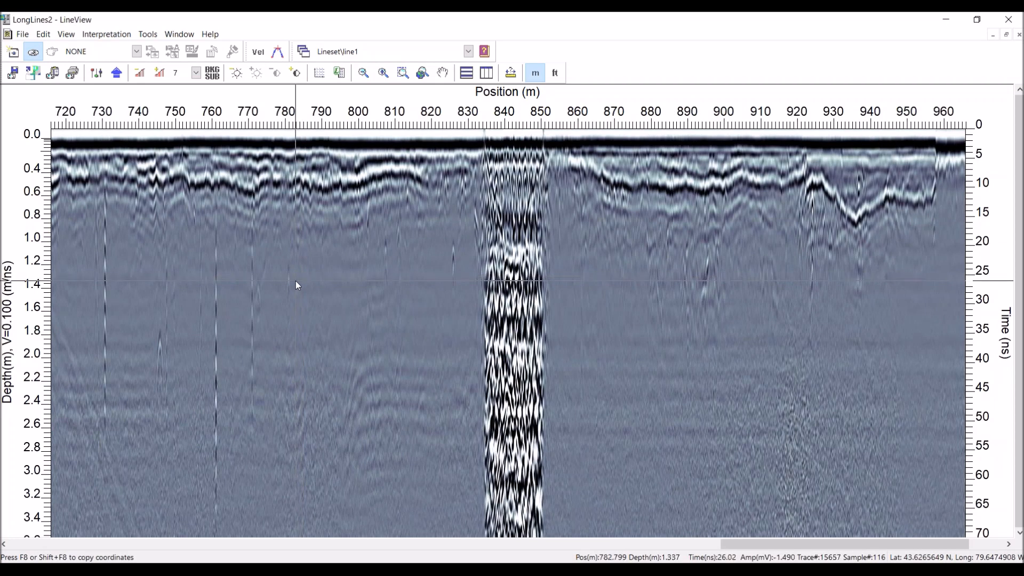
Step: Magnify the area between about 828 and 859 m down to about 1.6 m depth, and reset the profile's zoom
{"action": "left_click", "coordinate": [404, 74]}
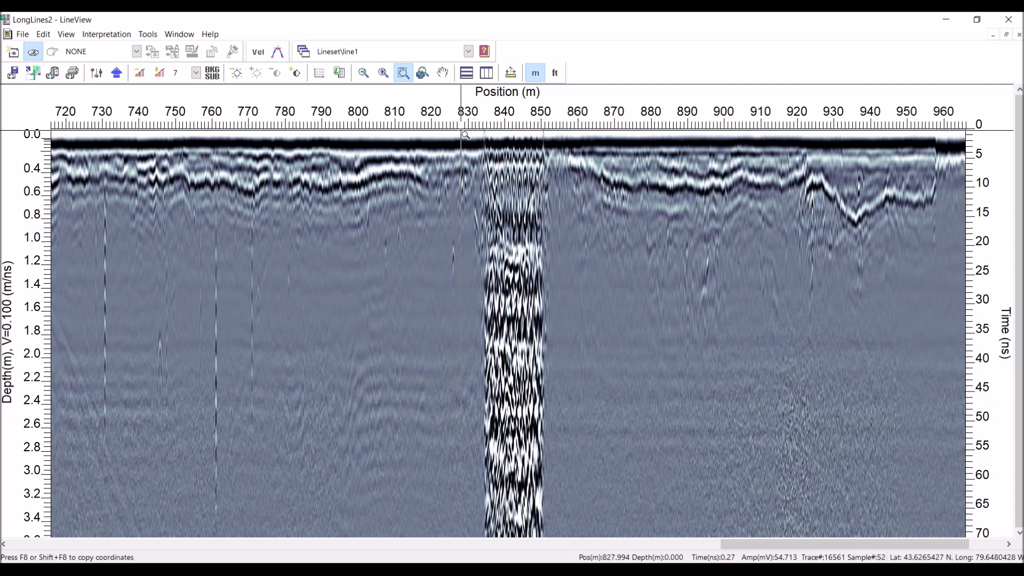
{"action": "left_click_drag", "start_coordinate": [465, 135], "coordinate": [575, 310]}
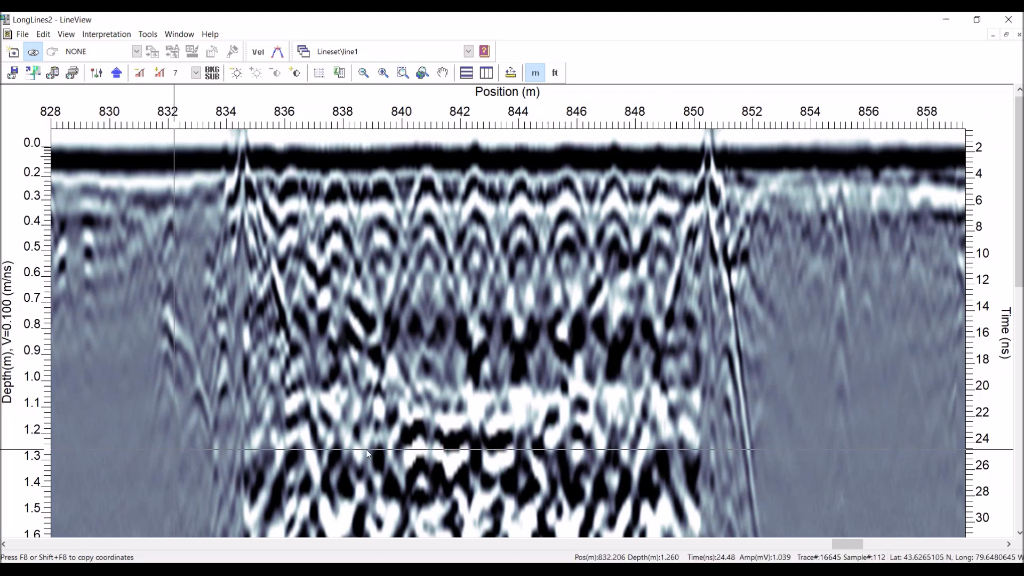
{"action": "left_click", "coordinate": [424, 78]}
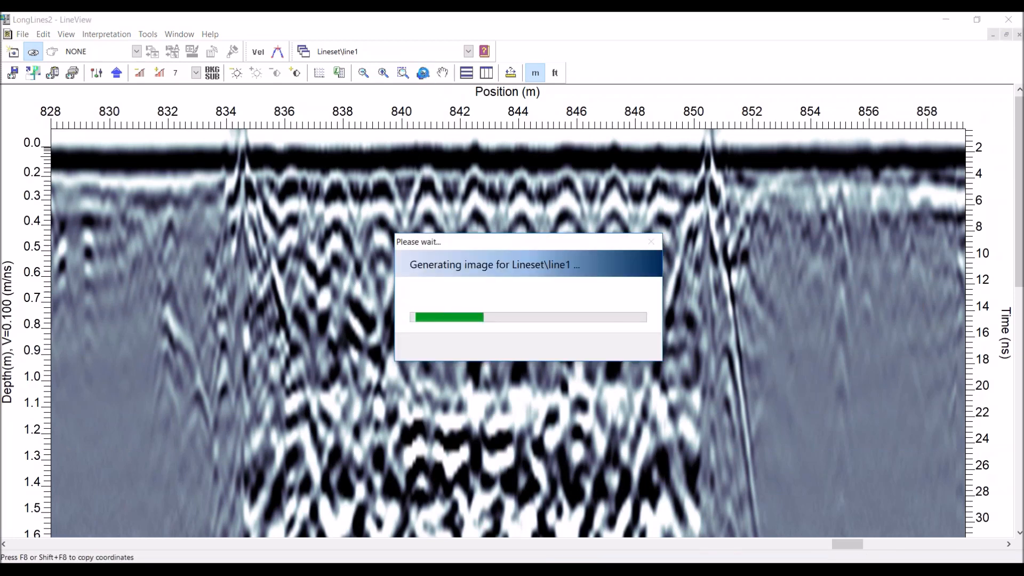
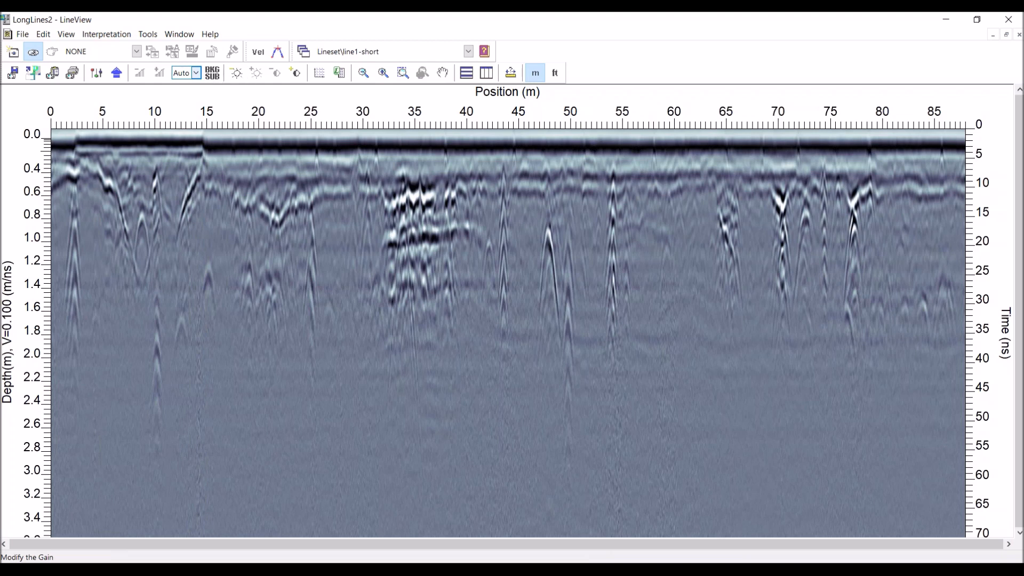
Step: Set the signal gain of the line1-short profile to 1 and raise it level by level to 12
{"action": "left_click", "coordinate": [195, 74]}
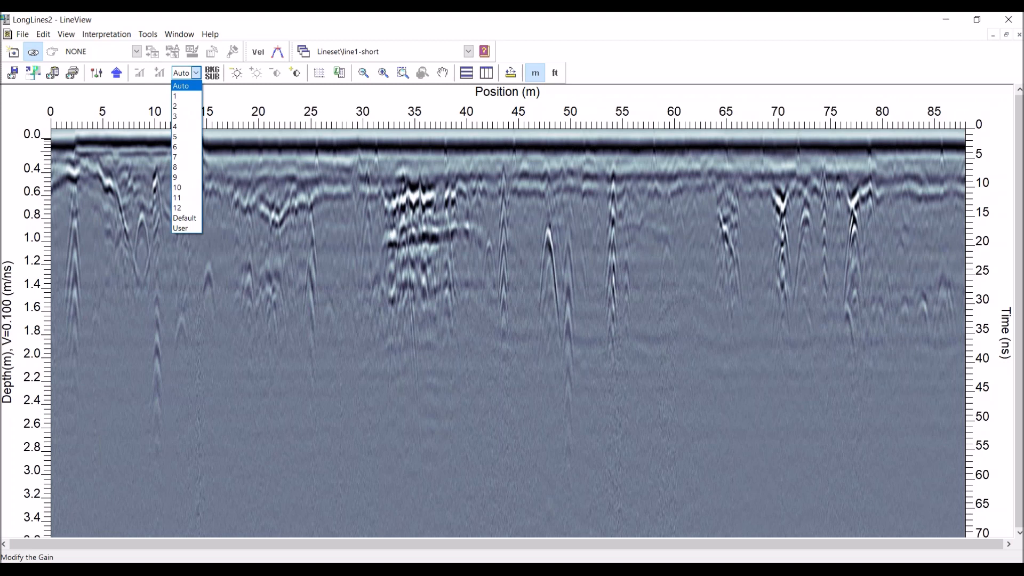
{"action": "left_click", "coordinate": [187, 97]}
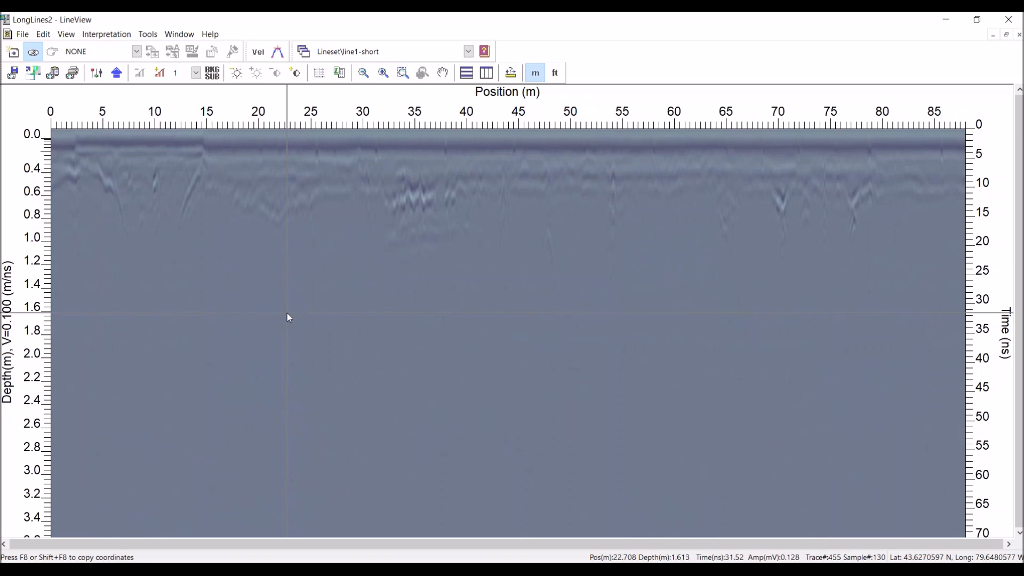
{"action": "left_click", "coordinate": [160, 73]}
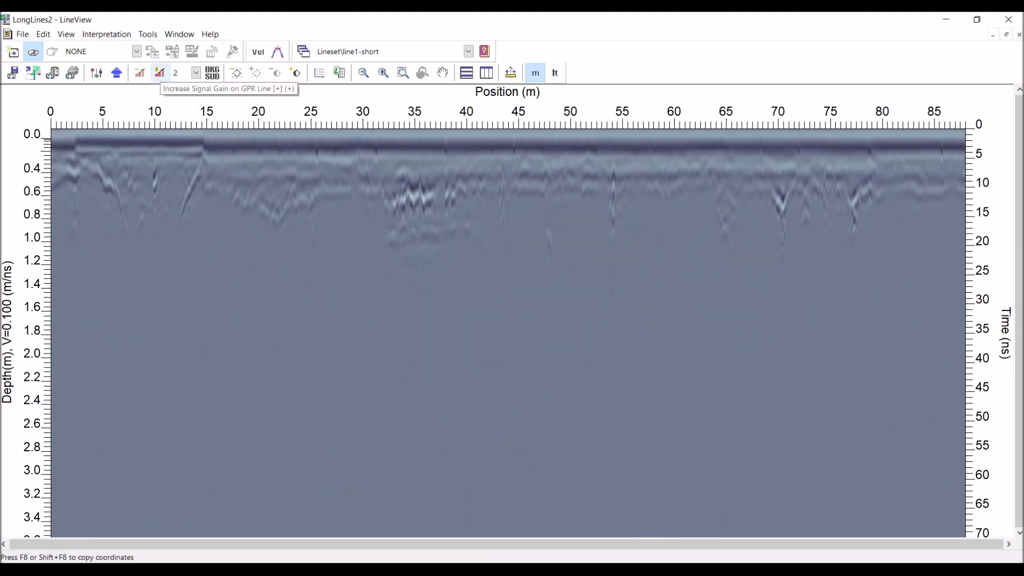
{"action": "left_click", "coordinate": [160, 73]}
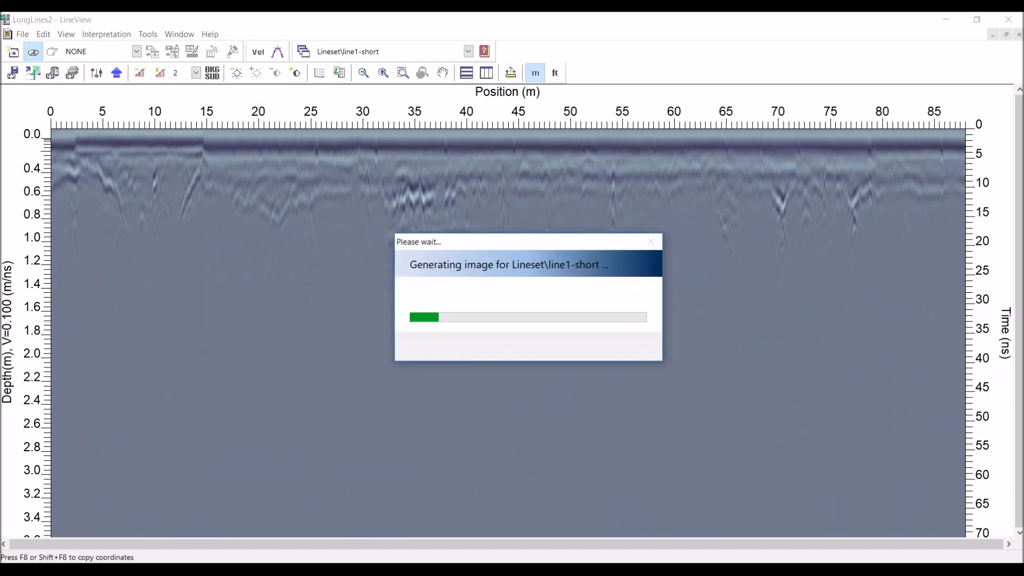
{"action": "left_click", "coordinate": [160, 73]}
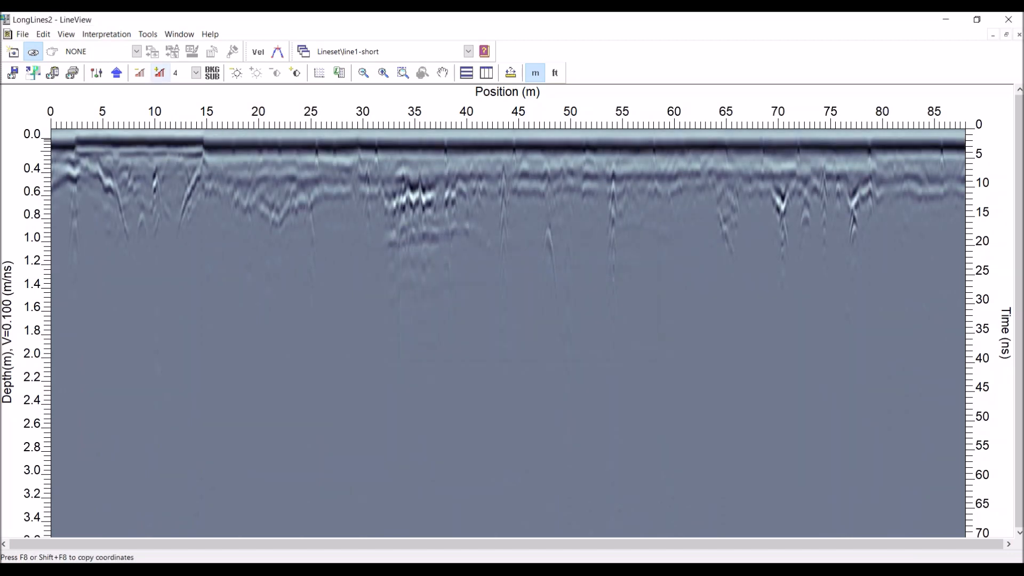
{"action": "left_click", "coordinate": [160, 73]}
{"action": "left_click", "coordinate": [160, 73]}
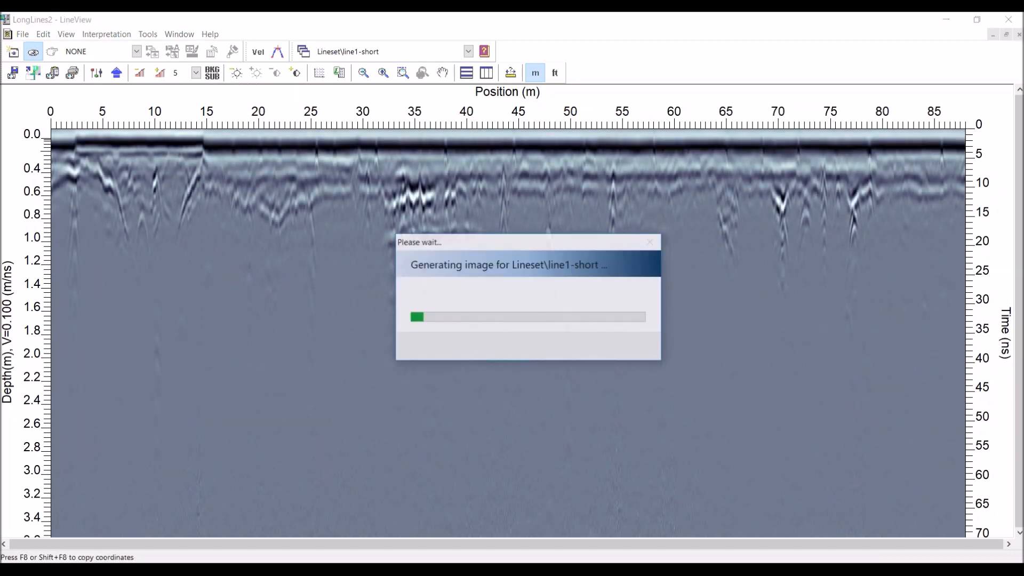
{"action": "left_click", "coordinate": [160, 73]}
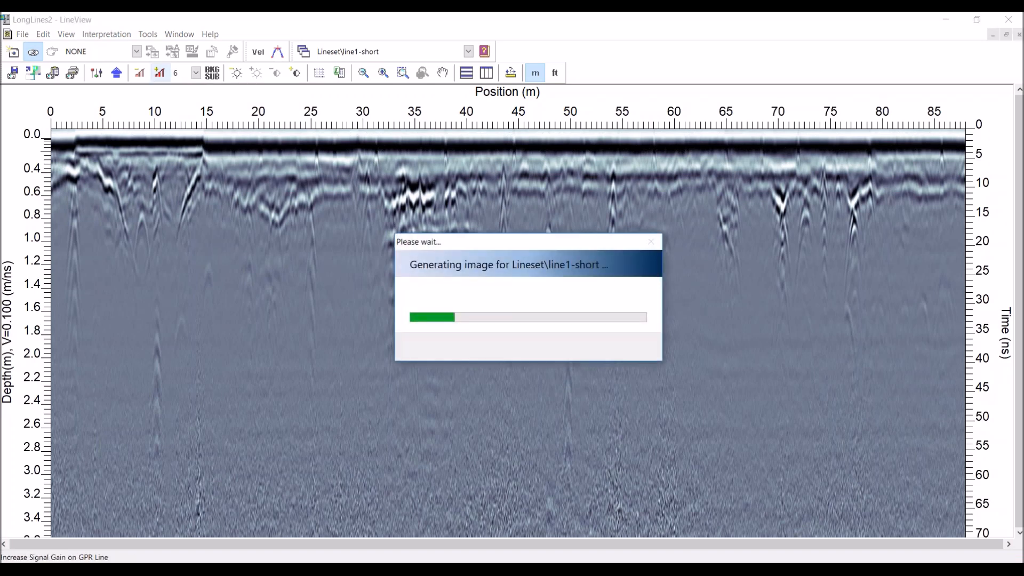
{"action": "left_click", "coordinate": [160, 73]}
{"action": "left_click", "coordinate": [160, 73]}
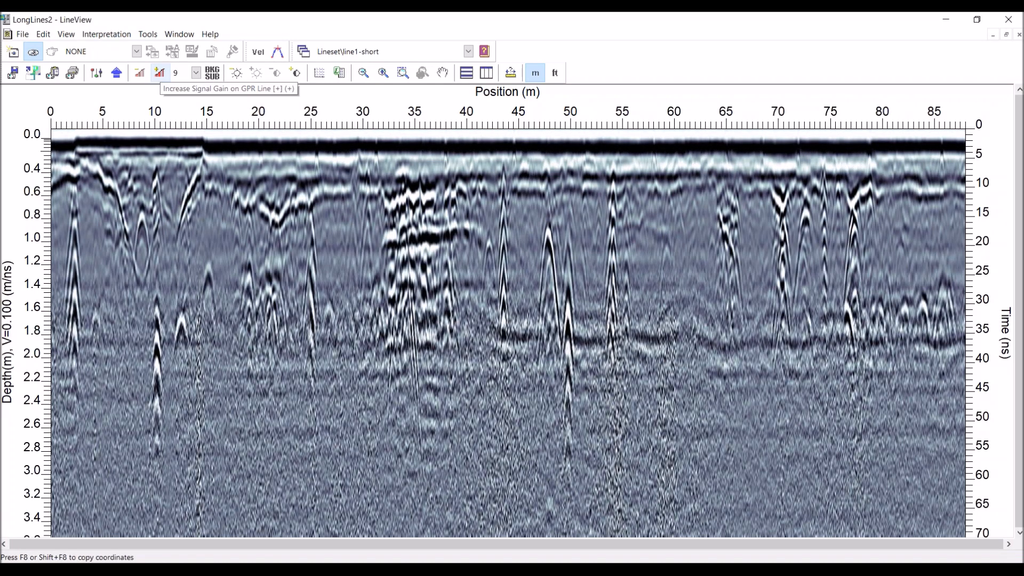
{"action": "left_click", "coordinate": [160, 73]}
{"action": "left_click", "coordinate": [160, 73]}
{"action": "left_click", "coordinate": [160, 73]}
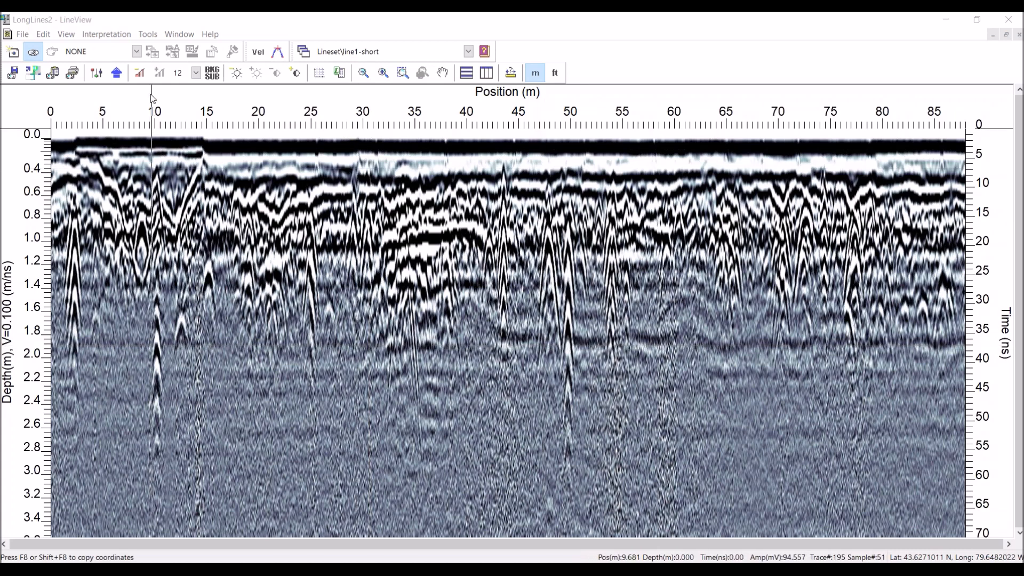
Step: Lower the signal gain of the line1-short profile level by level to 9
{"action": "left_click", "coordinate": [143, 74]}
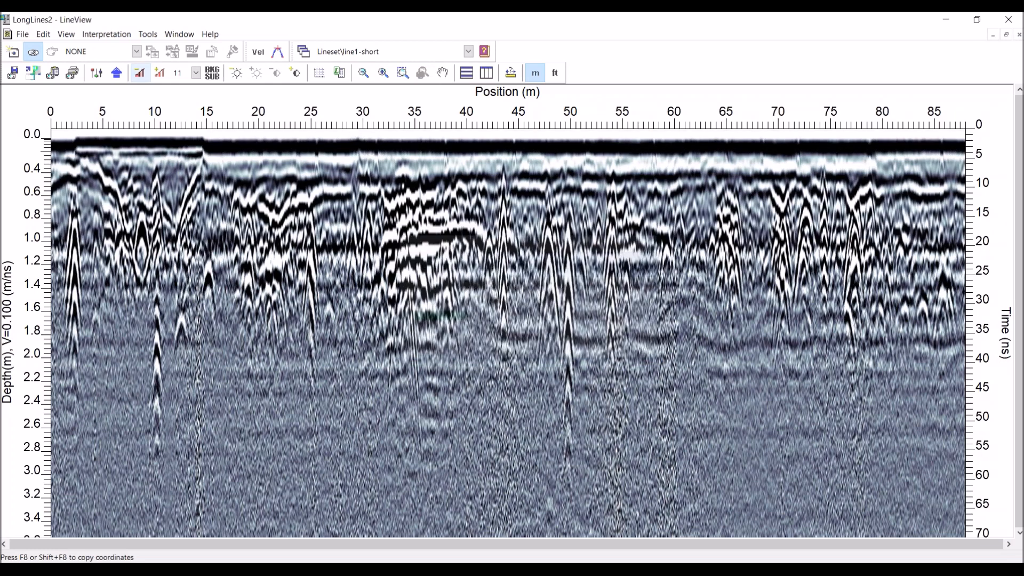
{"action": "left_click", "coordinate": [142, 74]}
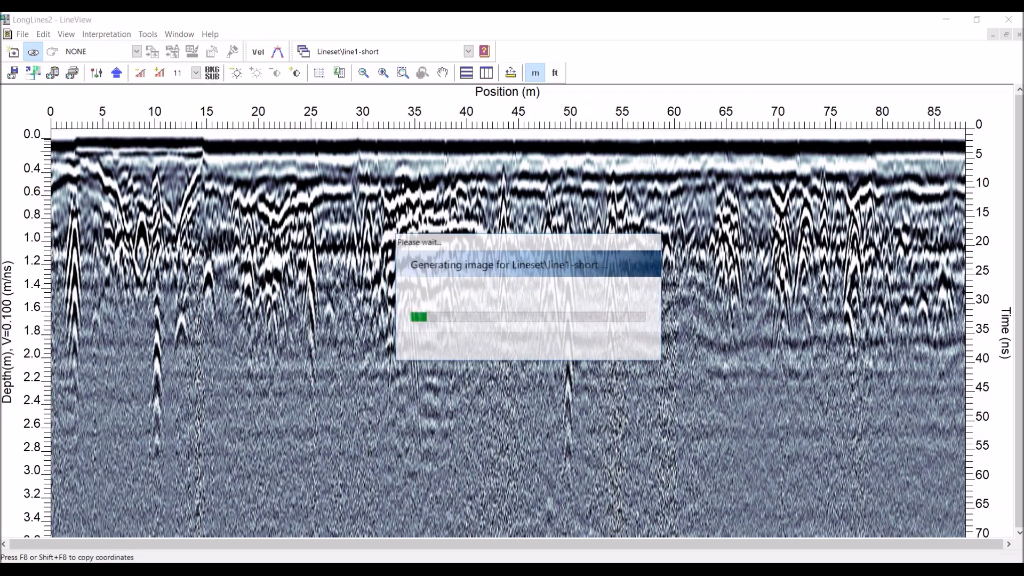
{"action": "left_click", "coordinate": [142, 74]}
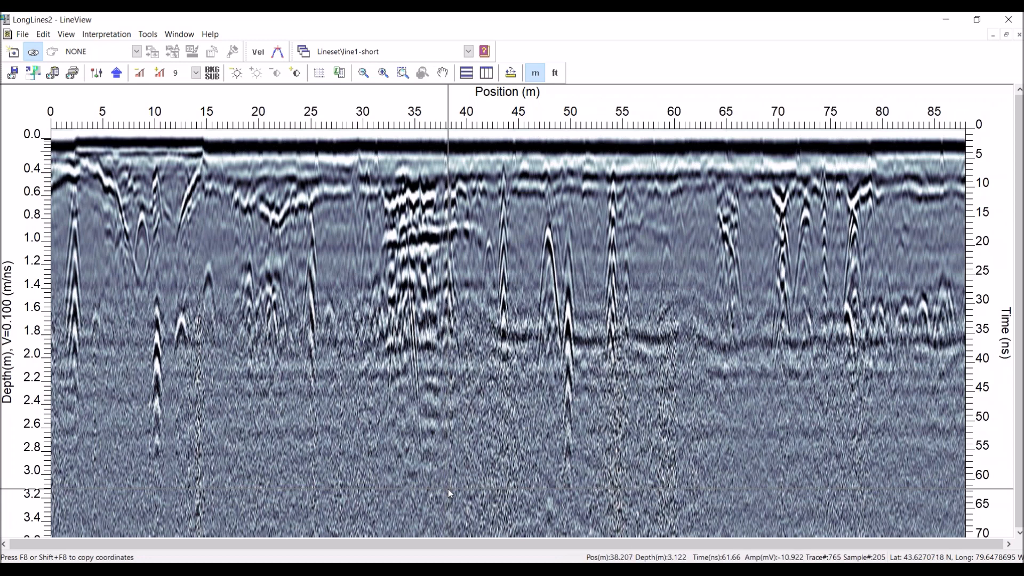
Step: Try a gain of 4 on the line1-short profile, and set the gain back to 9
{"action": "left_click", "coordinate": [197, 74]}
{"action": "left_click", "coordinate": [186, 124]}
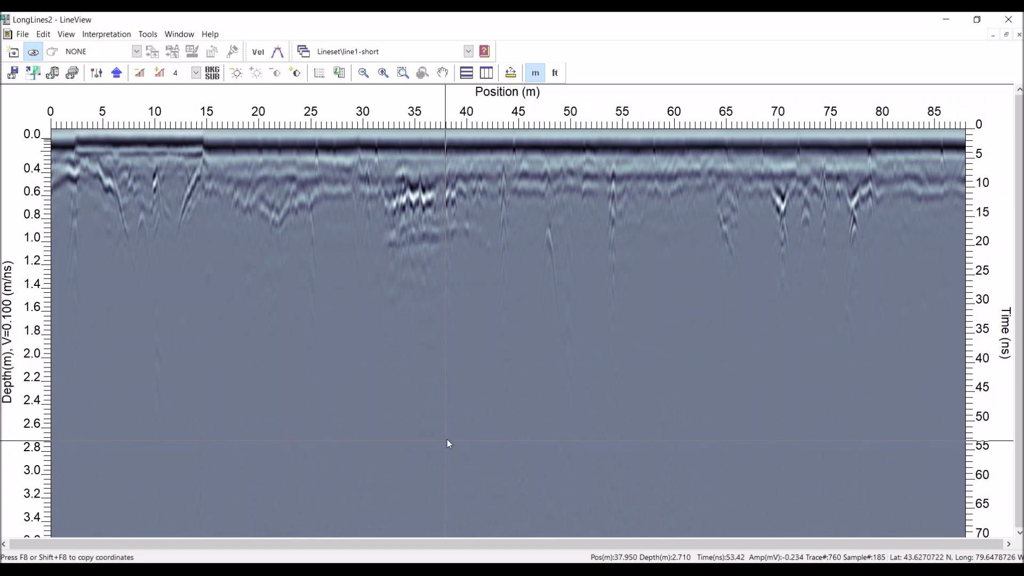
{"action": "left_click", "coordinate": [191, 74]}
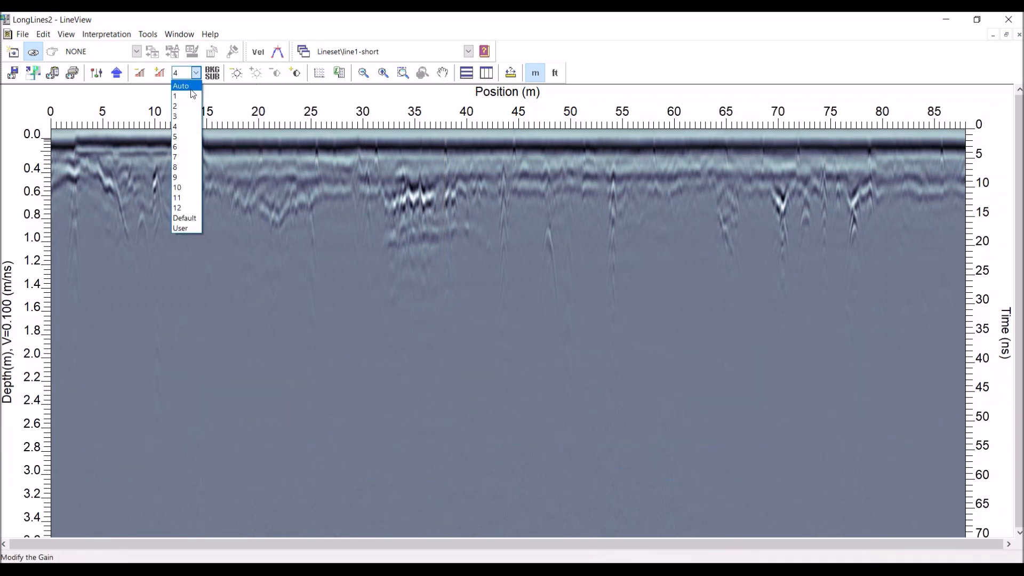
{"action": "left_click", "coordinate": [182, 177]}
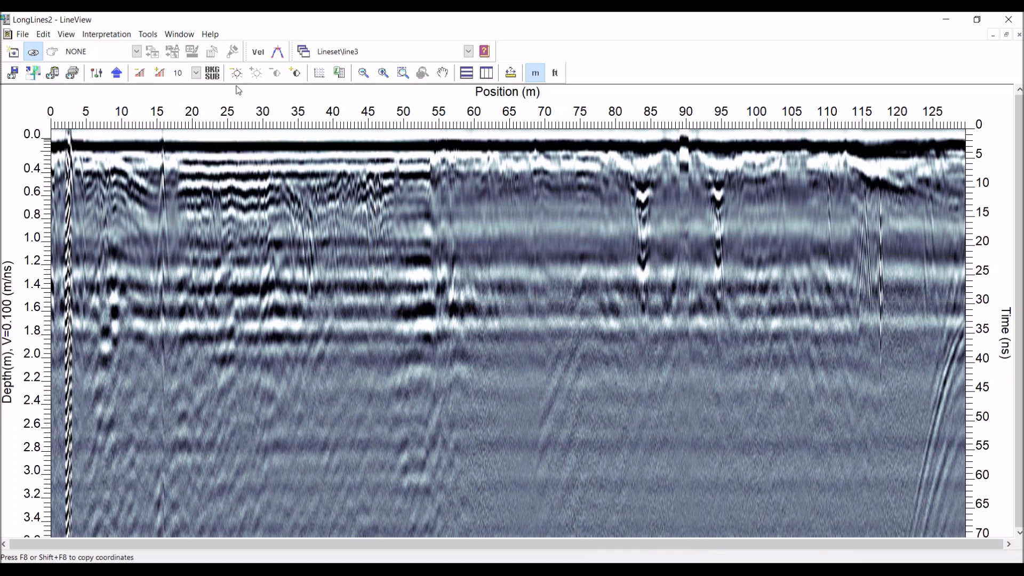
Step: Toggle background subtraction on and off for the line3 profile to compare both versions of the image
{"action": "left_click", "coordinate": [213, 73]}
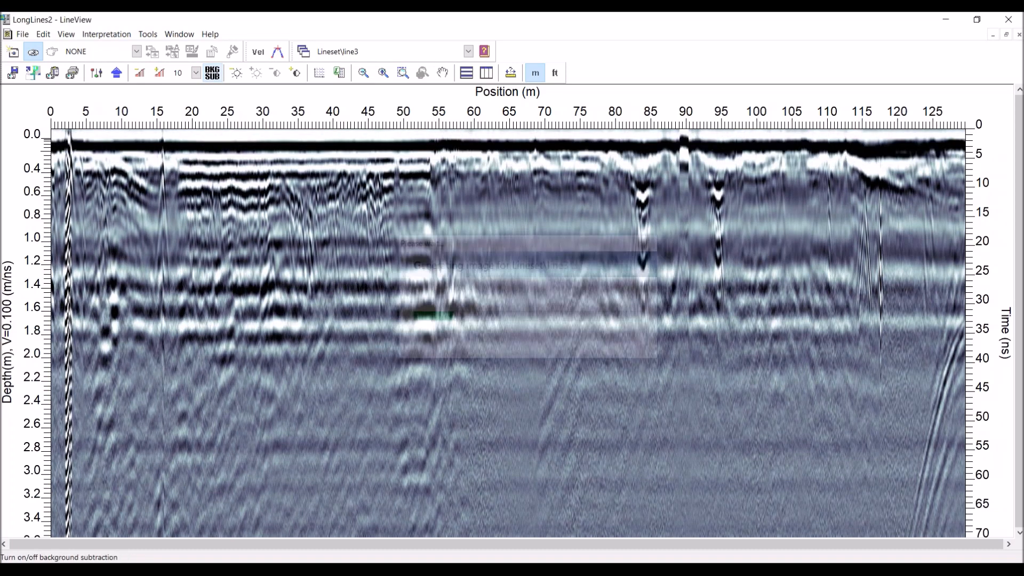
{"action": "left_click", "coordinate": [212, 73]}
{"action": "left_click", "coordinate": [213, 73]}
{"action": "left_click", "coordinate": [212, 73]}
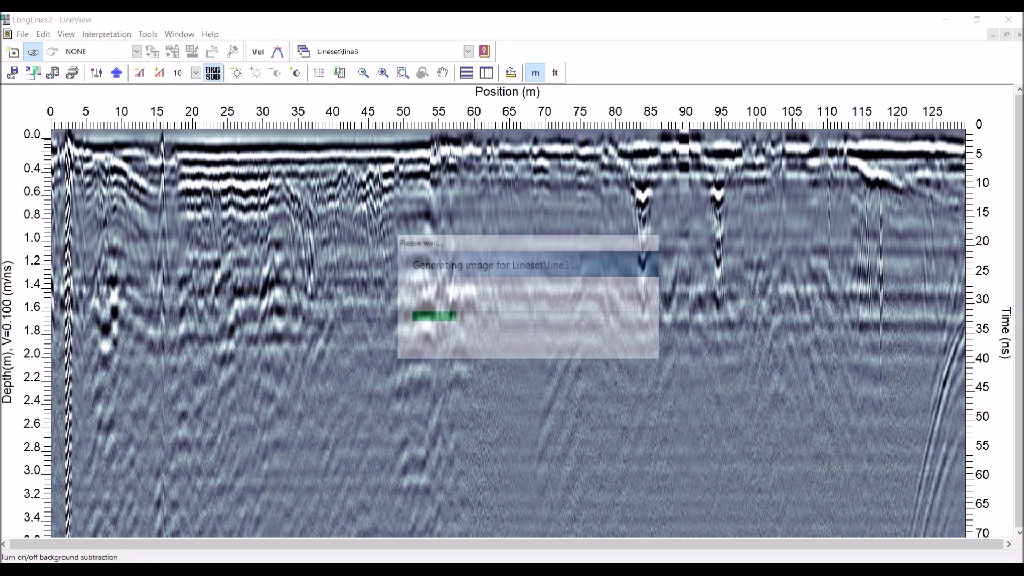
Step: Switch background subtraction off and on twice more for line3 to compare the images, leaving it on
{"action": "left_click", "coordinate": [212, 73]}
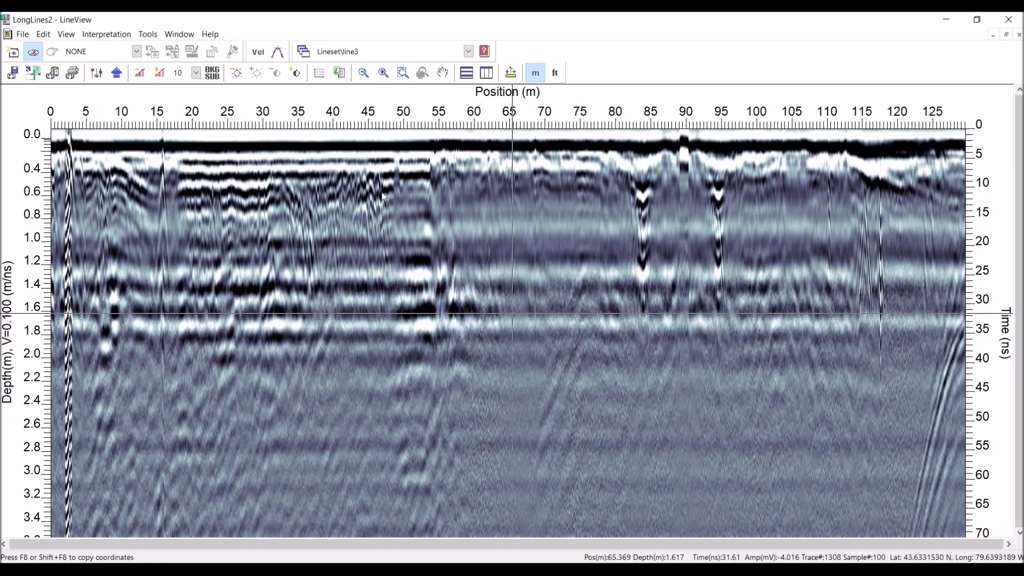
{"action": "left_click", "coordinate": [214, 73]}
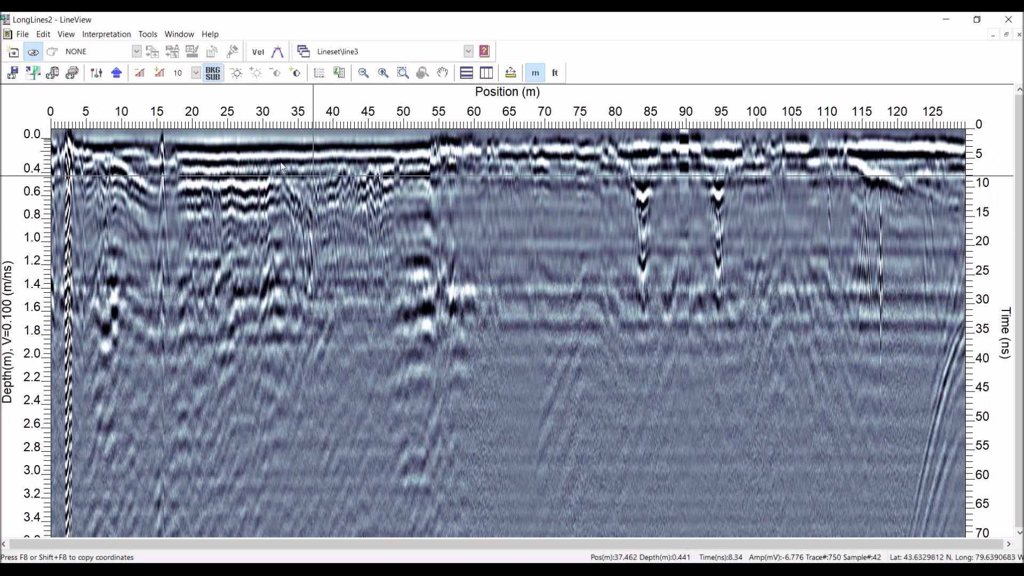
{"action": "left_click", "coordinate": [214, 73]}
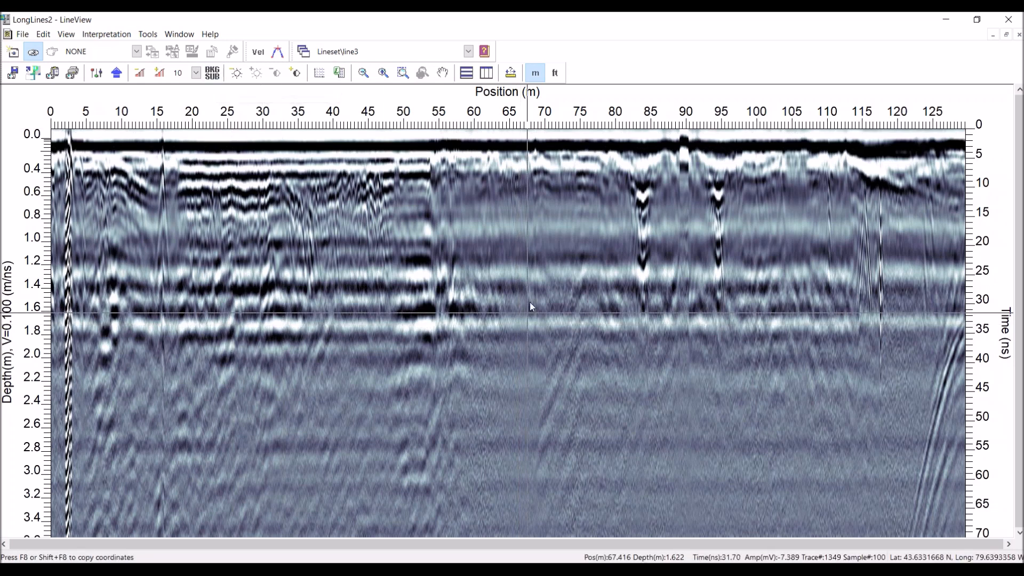
{"action": "left_click", "coordinate": [212, 73]}
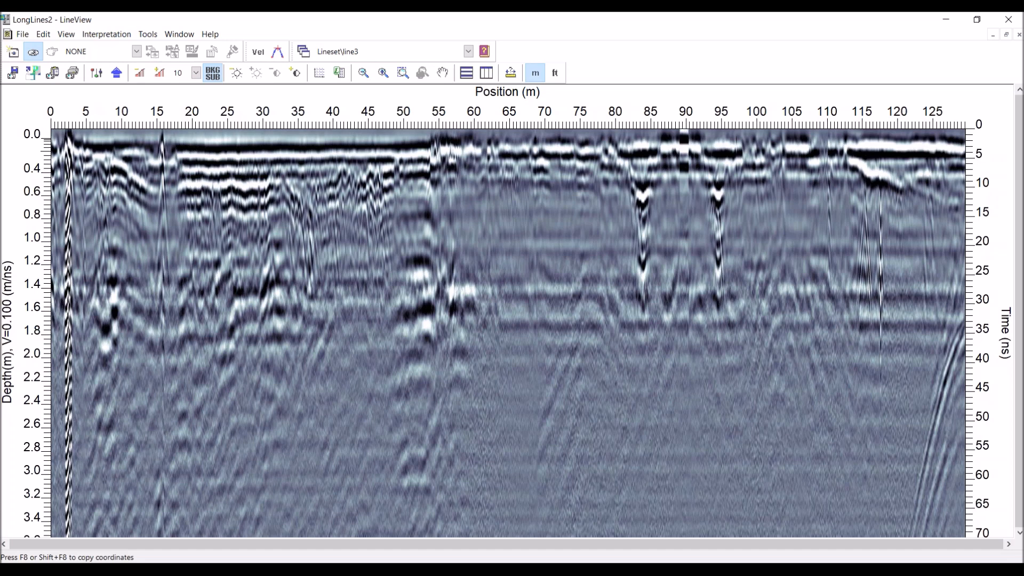
Step: Display the line3 -short profile and turn on background subtraction, viewing the section from about 45 to 76 m
{"action": "left_click", "coordinate": [471, 51]}
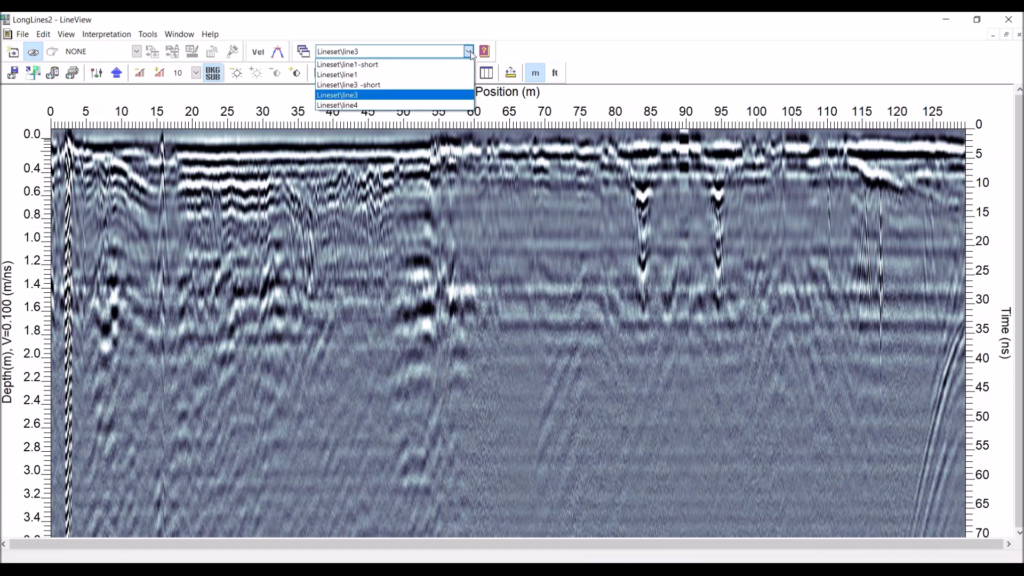
{"action": "left_click", "coordinate": [412, 87]}
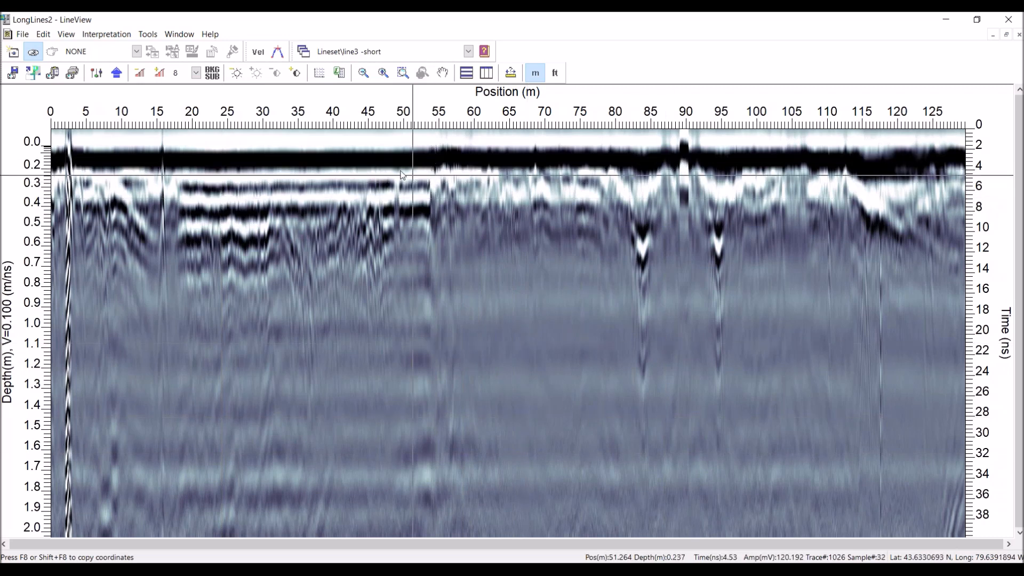
{"action": "left_click", "coordinate": [385, 74]}
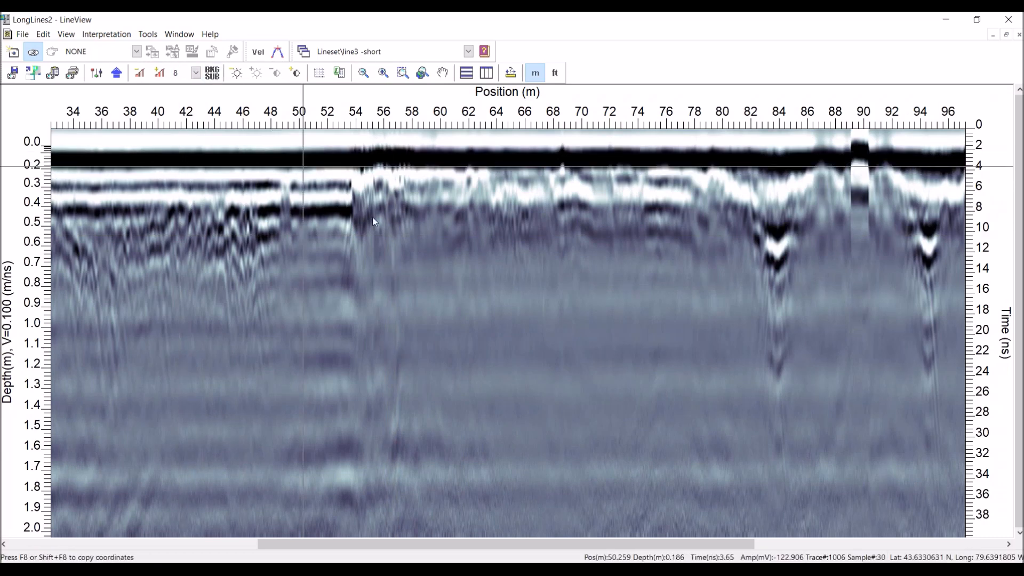
{"action": "left_click", "coordinate": [213, 74]}
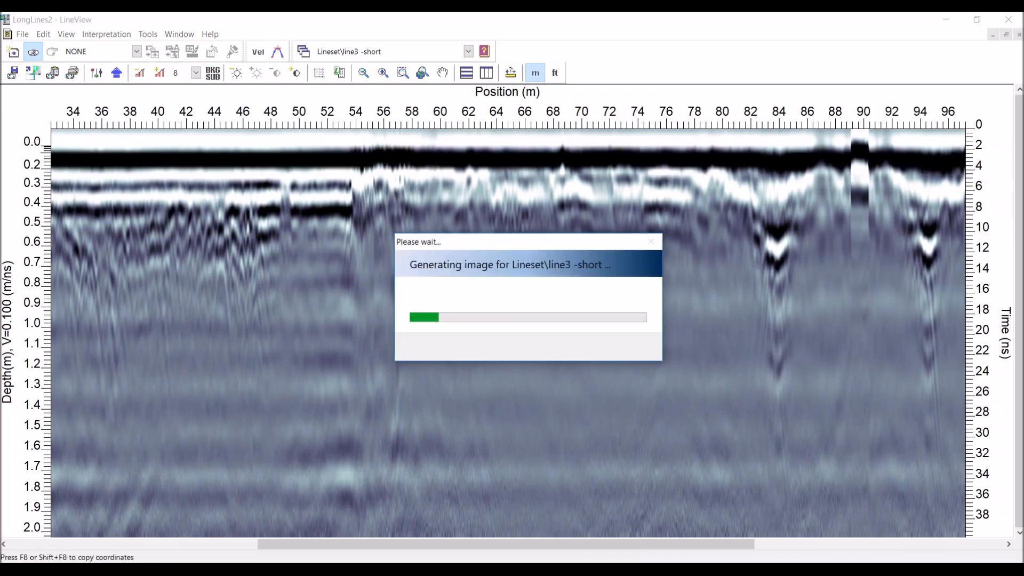
{"action": "left_click", "coordinate": [383, 73]}
{"action": "left_click_drag", "start_coordinate": [445, 544], "coordinate": [413, 540]}
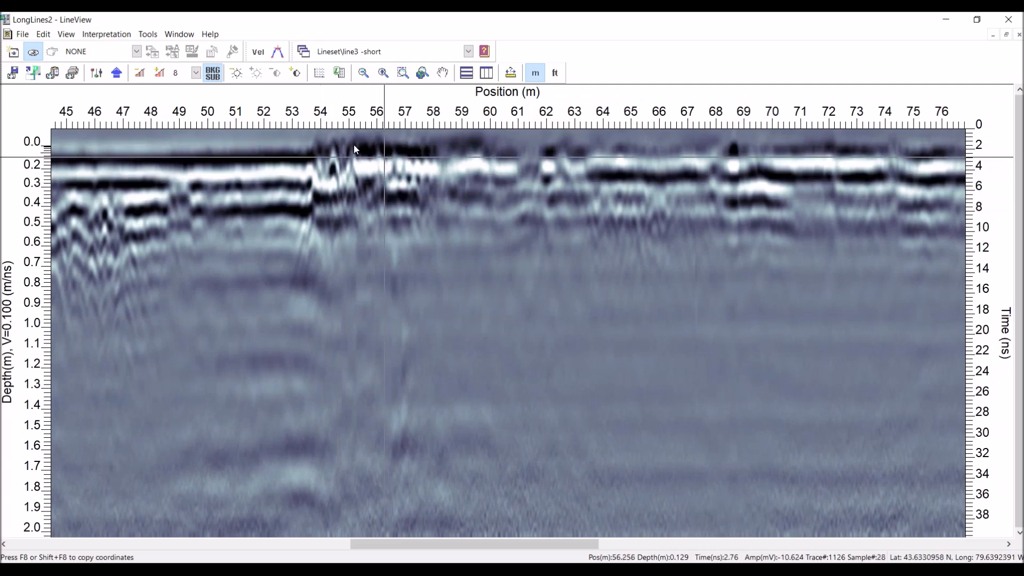
Step: Compare the line3 -short section without and with background subtraction, leaving the subtraction off
{"action": "left_click", "coordinate": [212, 74]}
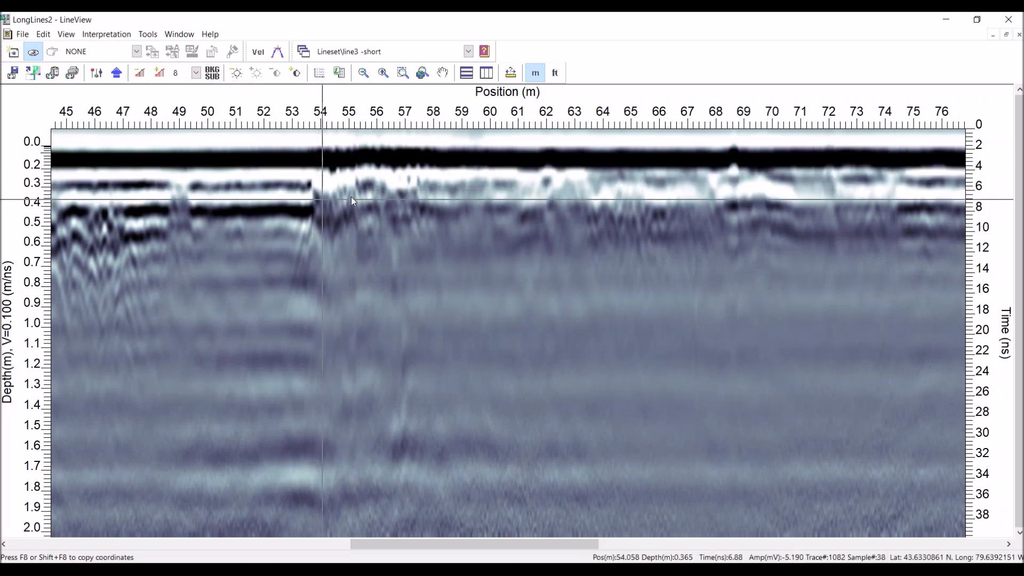
{"action": "left_click", "coordinate": [213, 73]}
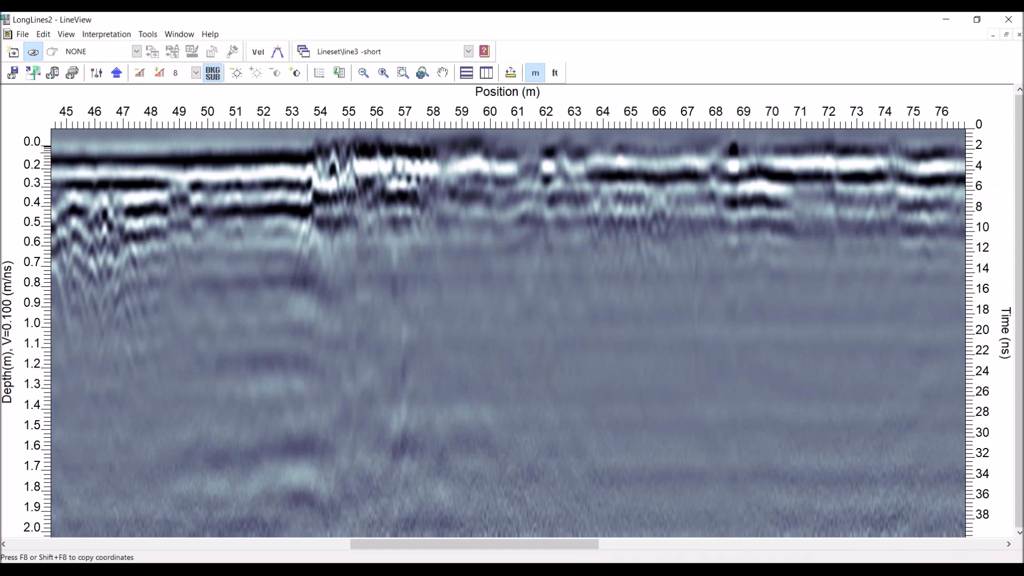
{"action": "left_click", "coordinate": [212, 73]}
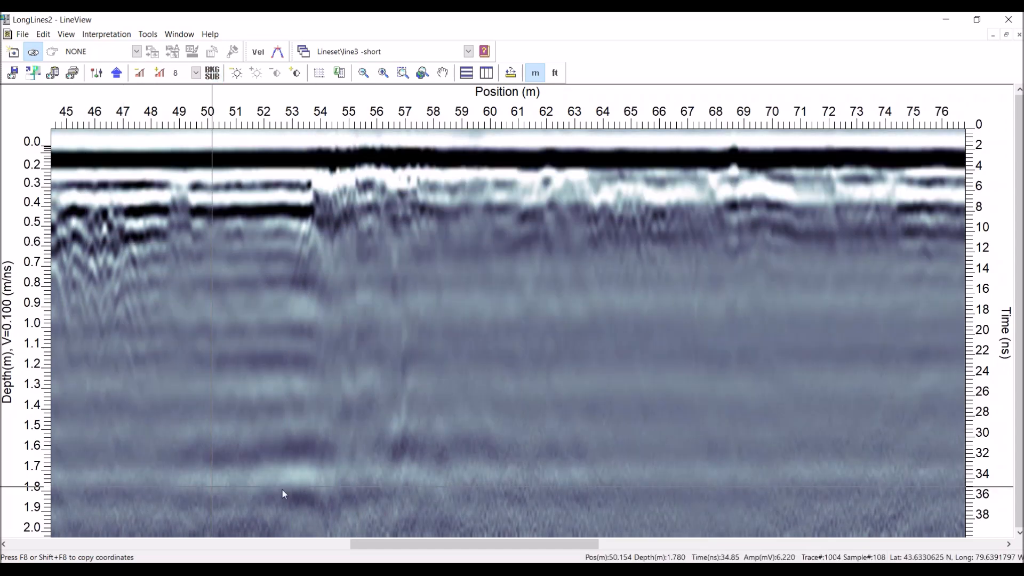
Step: Display the line1 profile and turn on background subtraction, viewing the section from about 440 to 560 m
{"action": "left_click", "coordinate": [468, 51]}
{"action": "left_click", "coordinate": [356, 76]}
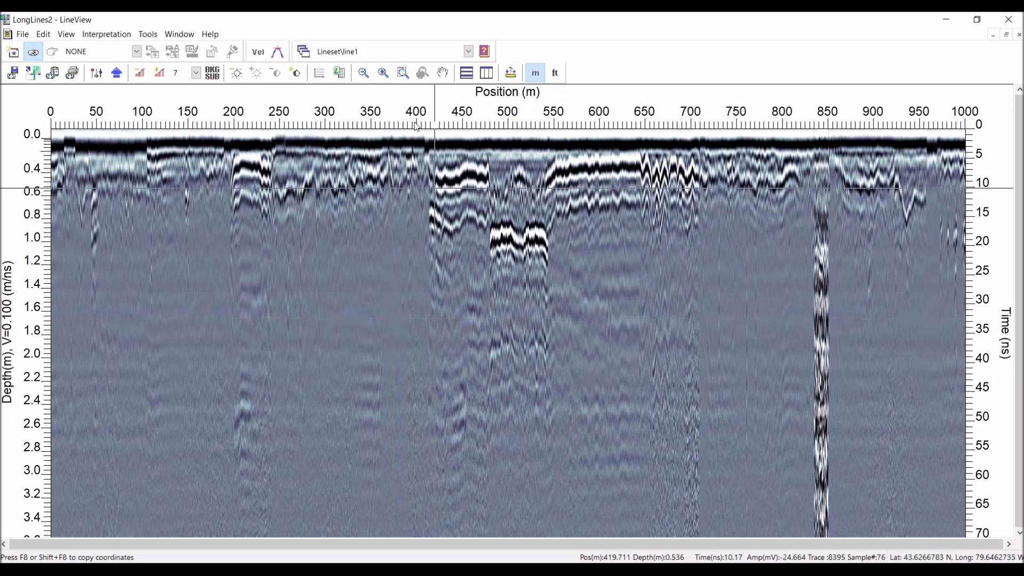
{"action": "left_click", "coordinate": [384, 74]}
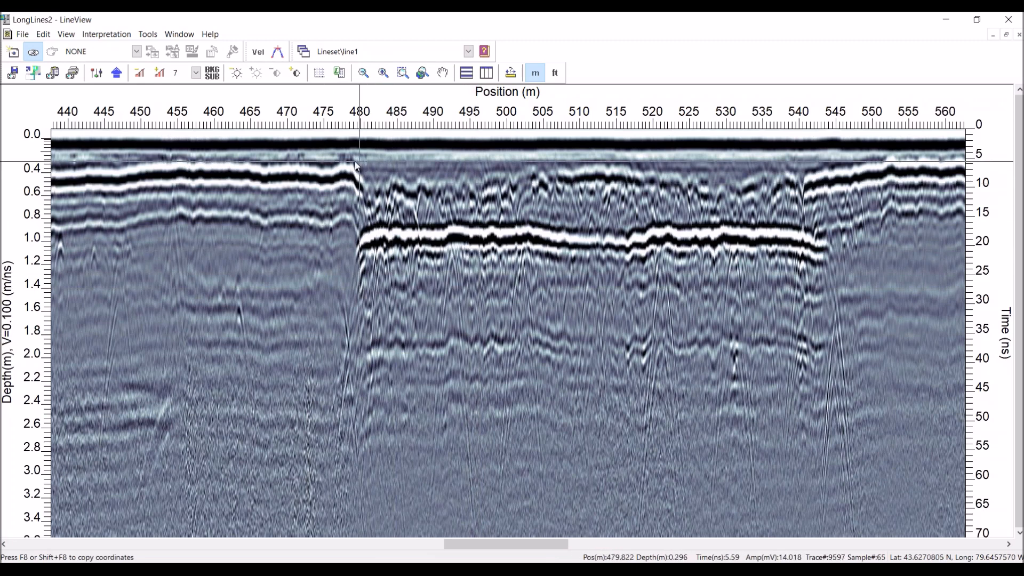
{"action": "left_click", "coordinate": [217, 77]}
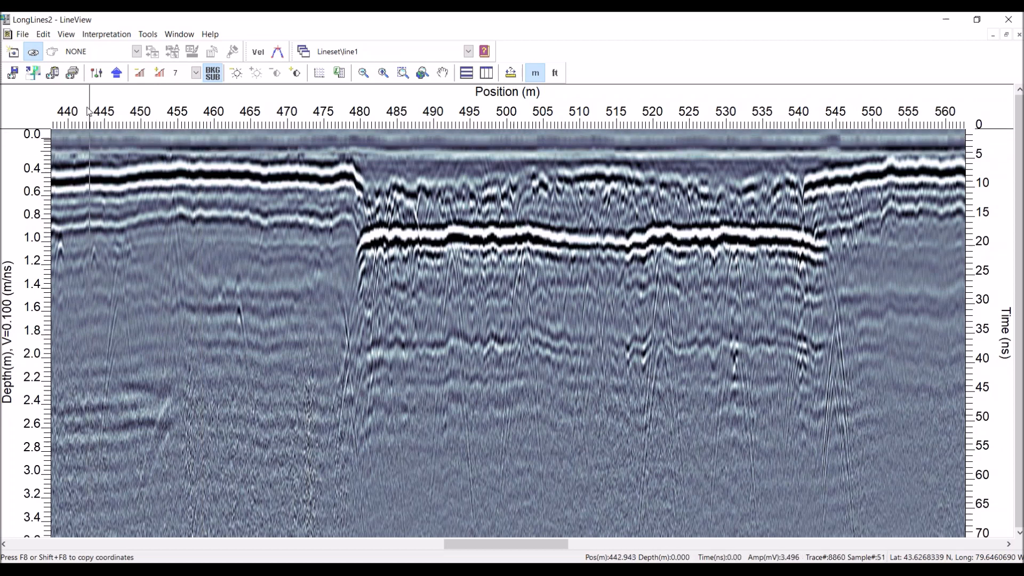
Step: Open the gain and filter settings of line1, keeping the settings window clear of the profile area beyond 480 m
{"action": "left_click", "coordinate": [68, 35]}
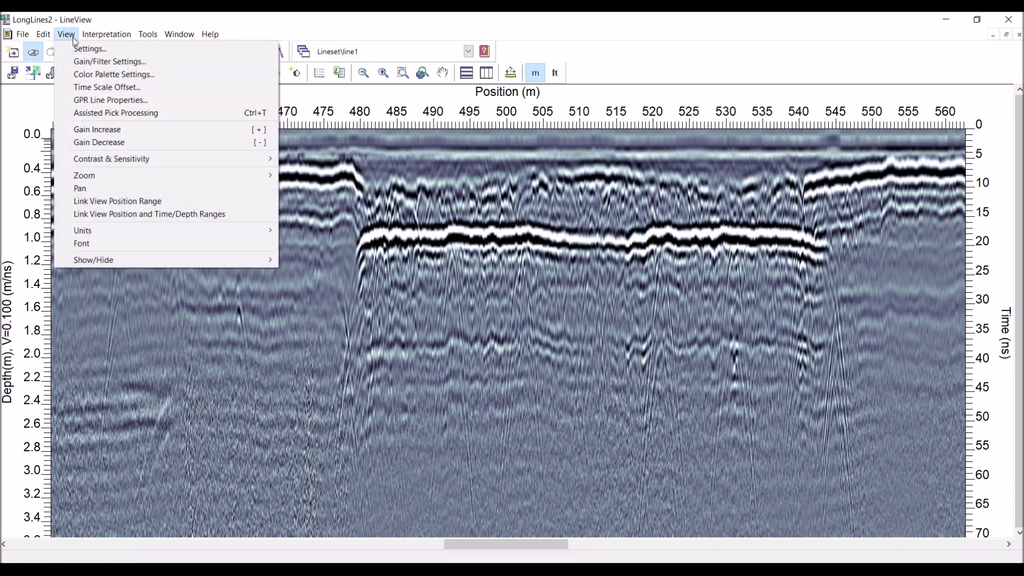
{"action": "left_click", "coordinate": [373, 161]}
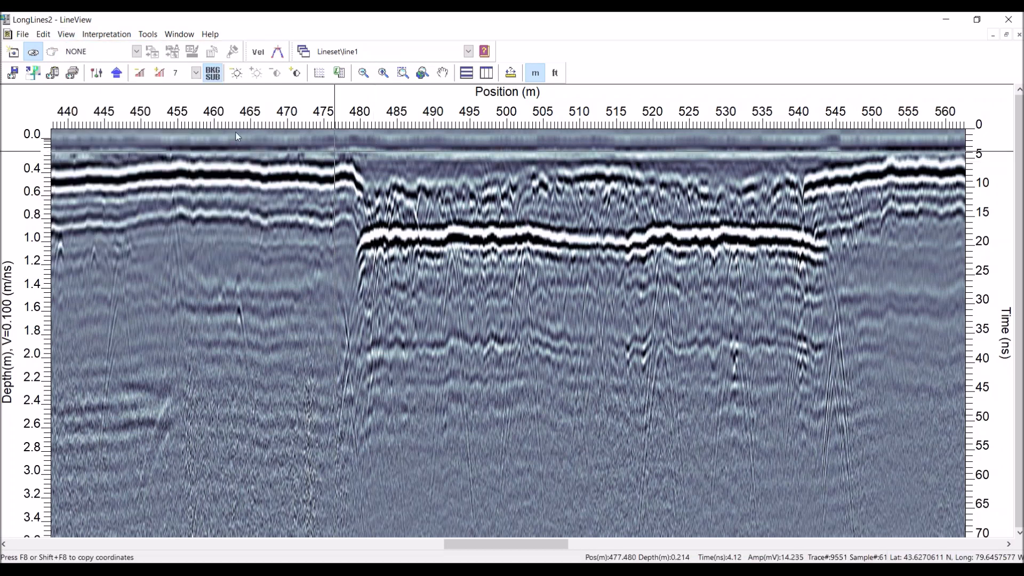
{"action": "left_click", "coordinate": [97, 73]}
{"action": "left_click_drag", "start_coordinate": [119, 56], "coordinate": [212, 140]}
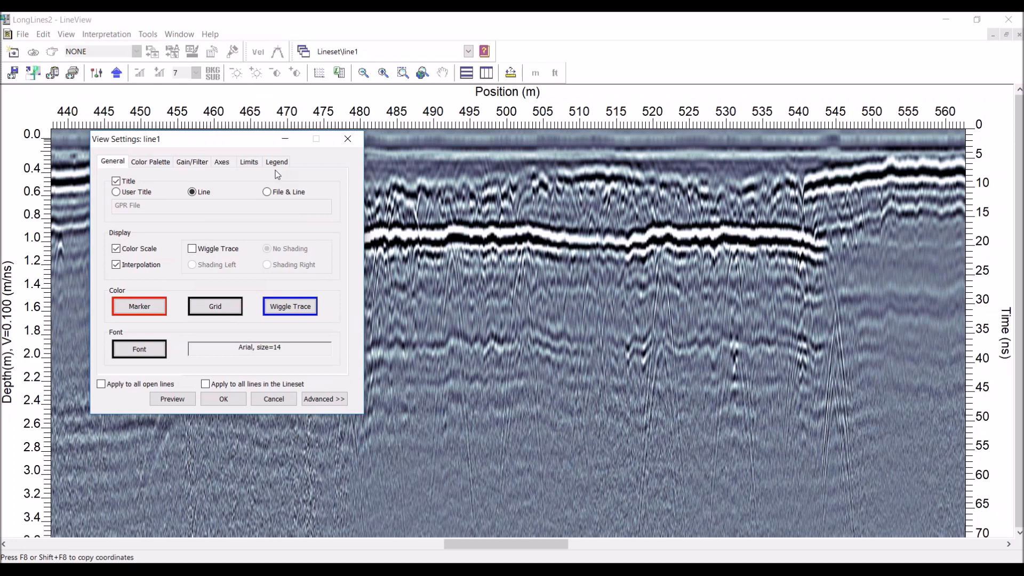
{"action": "left_click", "coordinate": [194, 160]}
{"action": "left_click_drag", "start_coordinate": [201, 137], "coordinate": [164, 140]}
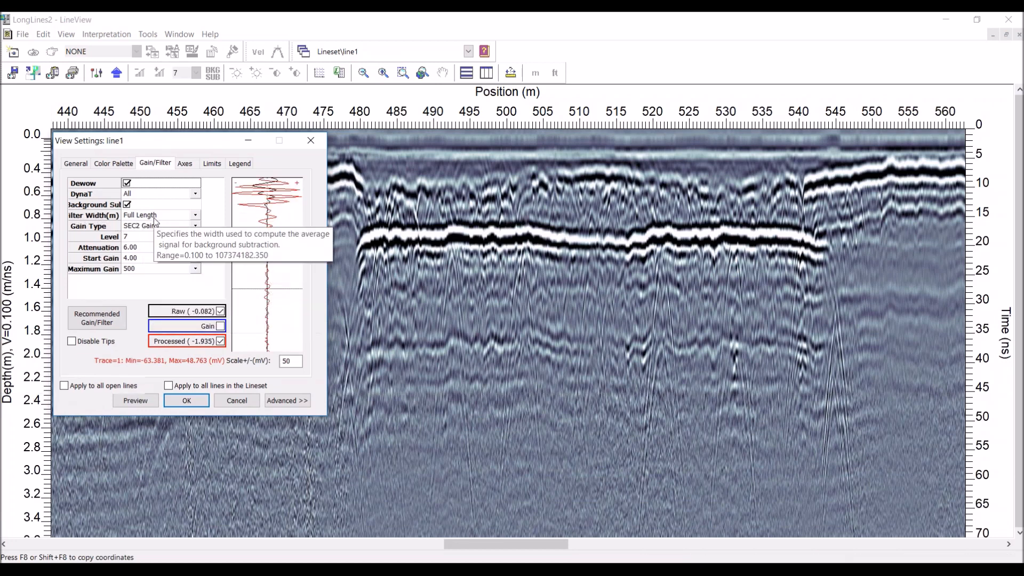
Step: Try background subtraction filter widths of 10 m and 5 m on line1, previewing each one
{"action": "left_click", "coordinate": [196, 216]}
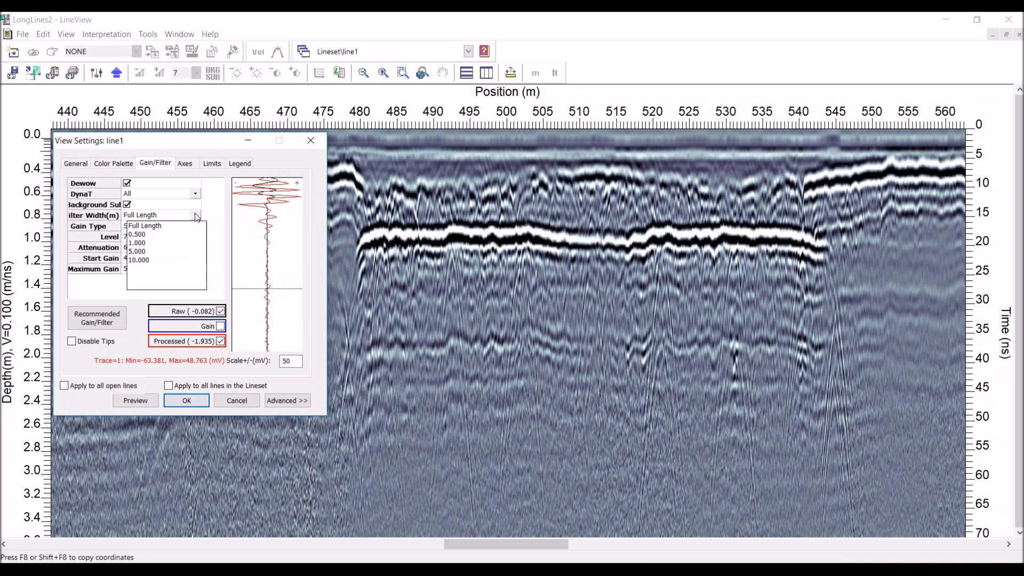
{"action": "left_click", "coordinate": [140, 260]}
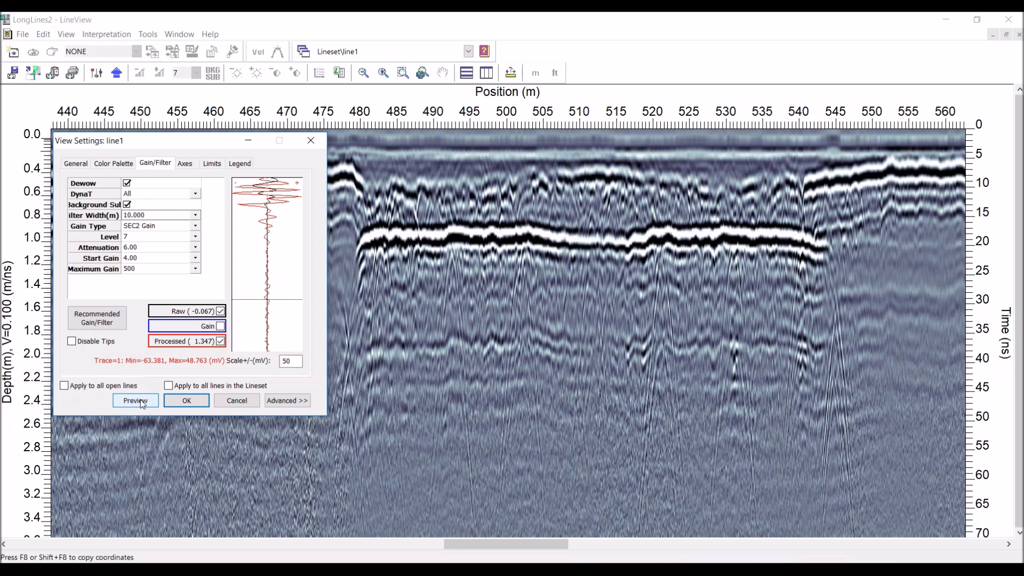
{"action": "left_click", "coordinate": [140, 399]}
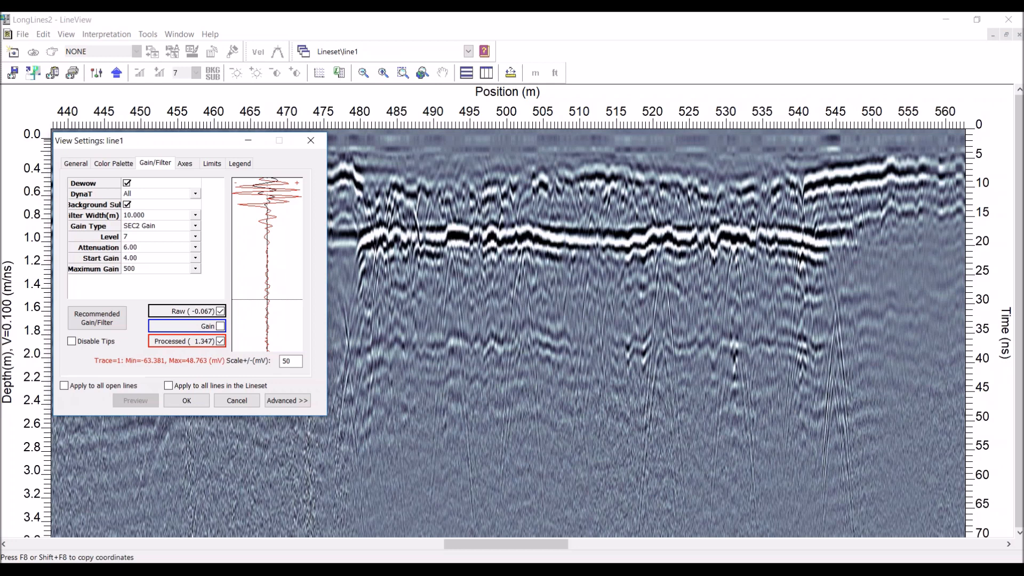
{"action": "left_click", "coordinate": [196, 215]}
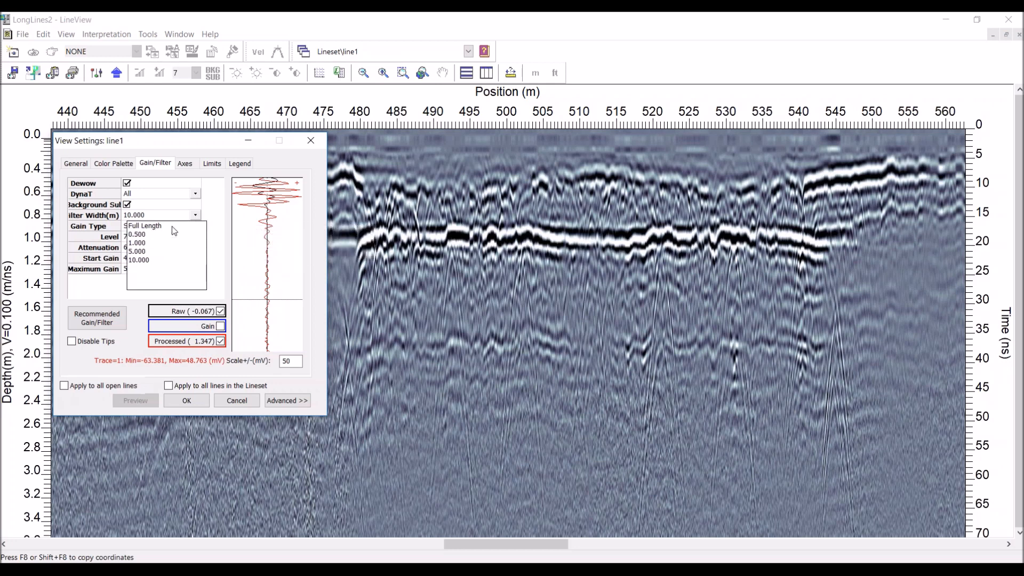
{"action": "left_click", "coordinate": [139, 251]}
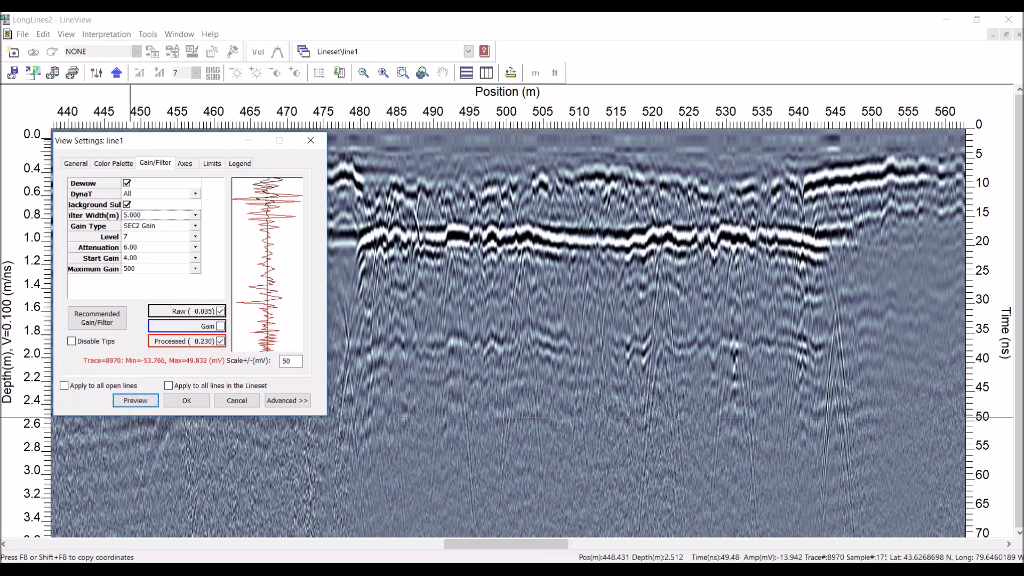
{"action": "left_click", "coordinate": [136, 400]}
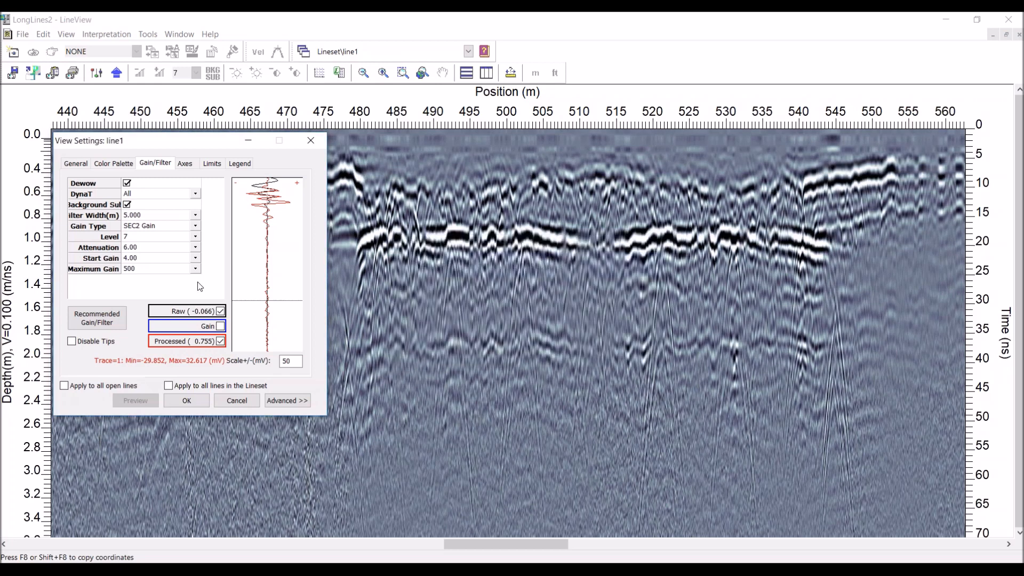
Step: Set line1's background subtraction filter width to 1 m, preview and apply it, and toggle the subtraction to compare the images
{"action": "left_click", "coordinate": [197, 216]}
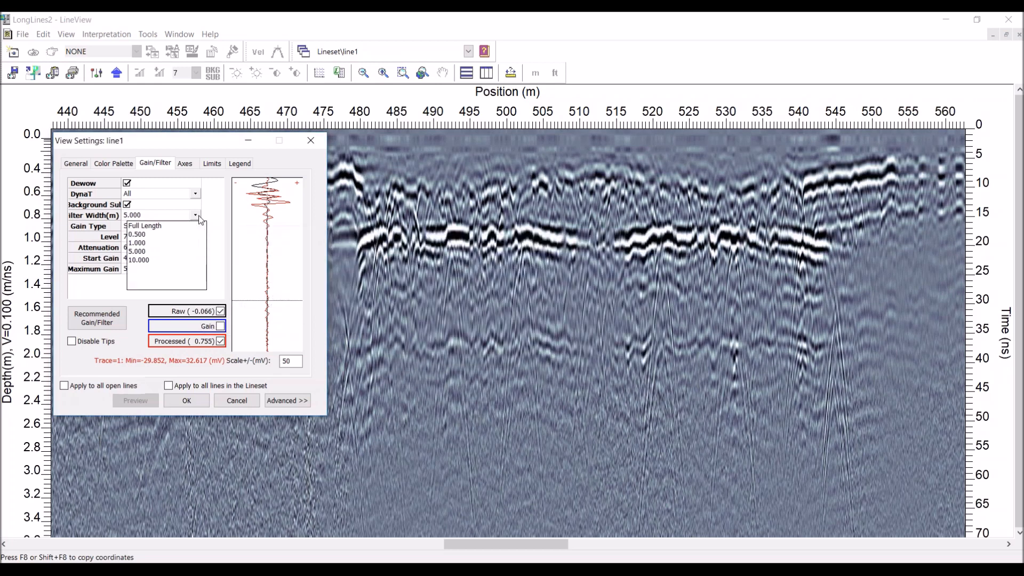
{"action": "left_click", "coordinate": [139, 243]}
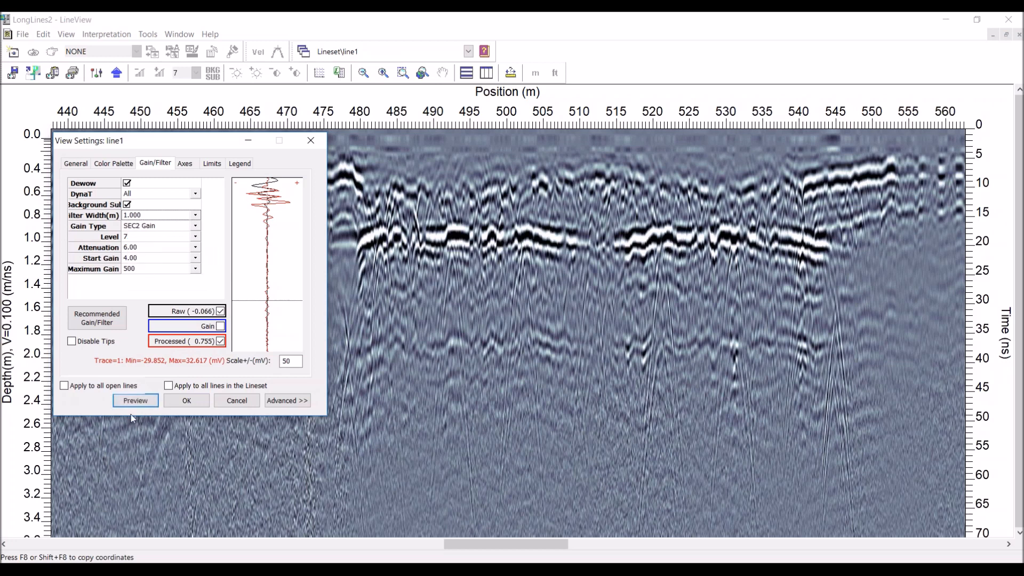
{"action": "left_click", "coordinate": [135, 401]}
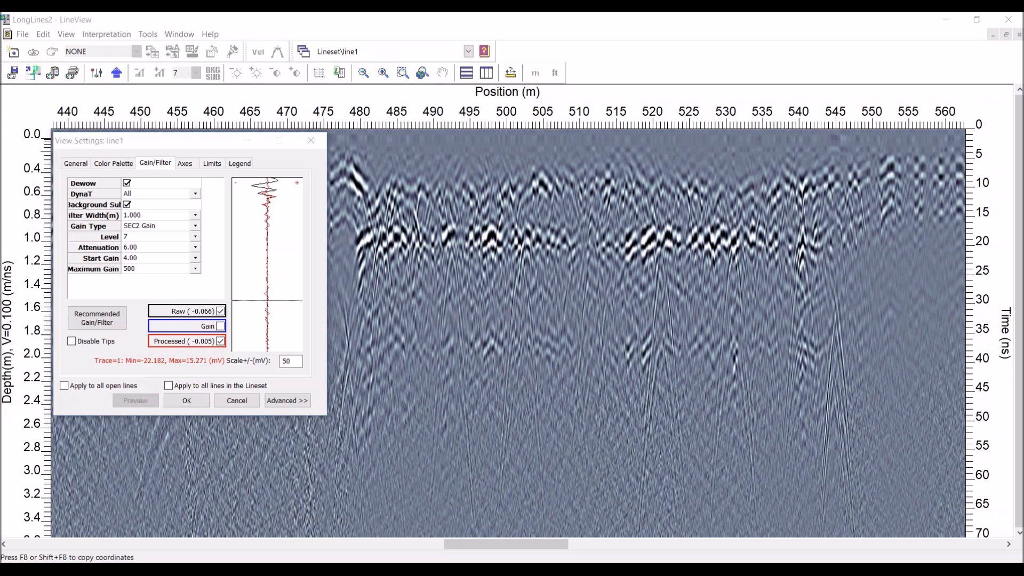
{"action": "left_click", "coordinate": [185, 402]}
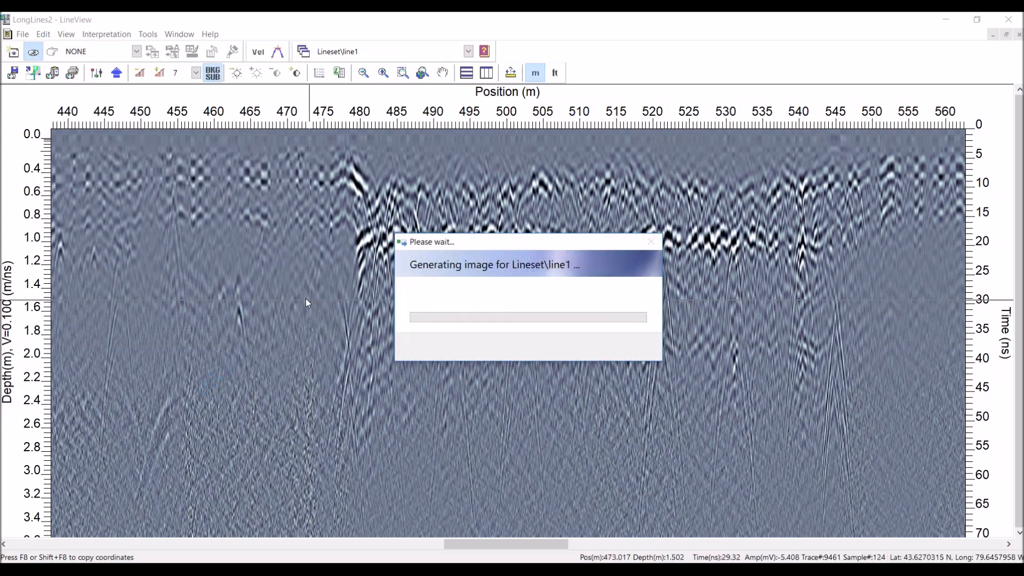
{"action": "left_click", "coordinate": [213, 73]}
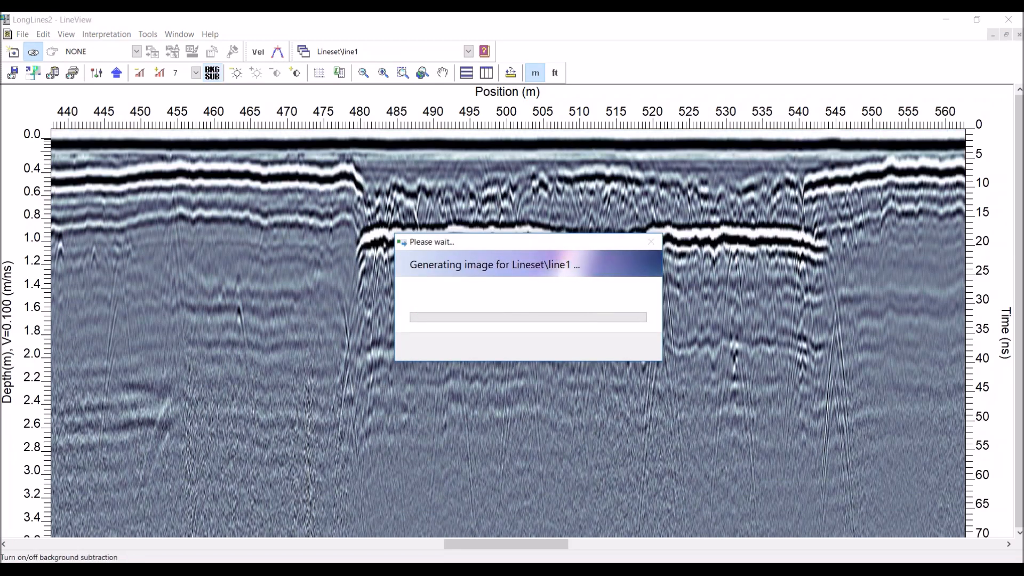
{"action": "left_click", "coordinate": [214, 74]}
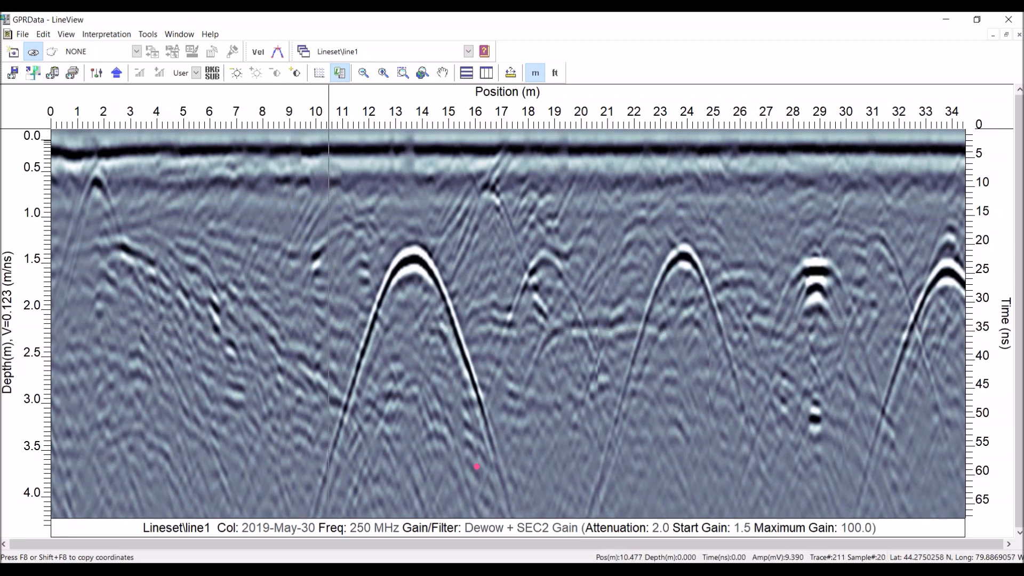
Step: Show and hide the grid lines over the line1 profile of the GPRData project, leaving them hidden
{"action": "left_click", "coordinate": [323, 76]}
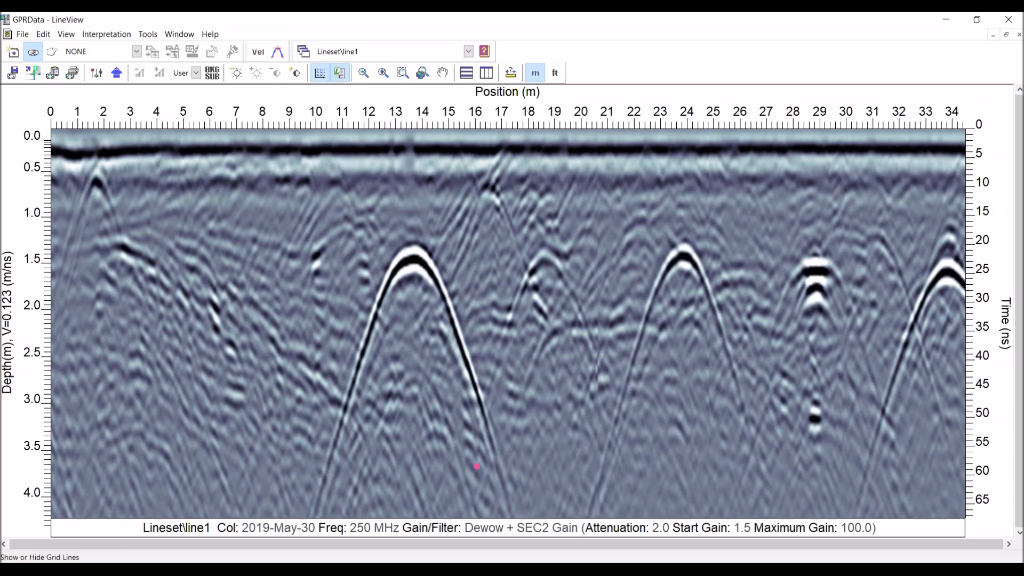
{"action": "left_click", "coordinate": [320, 73]}
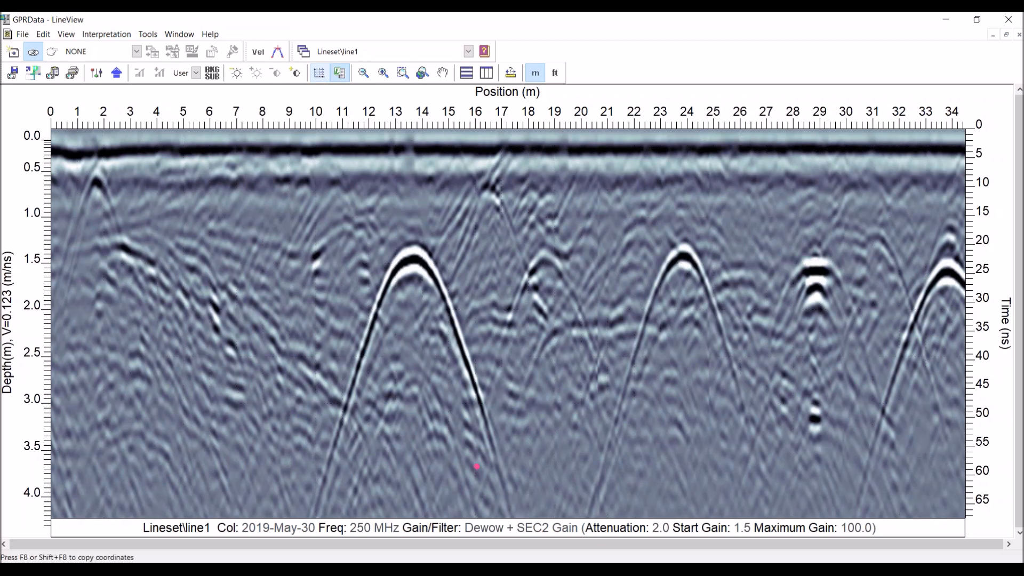
{"action": "left_click", "coordinate": [320, 73]}
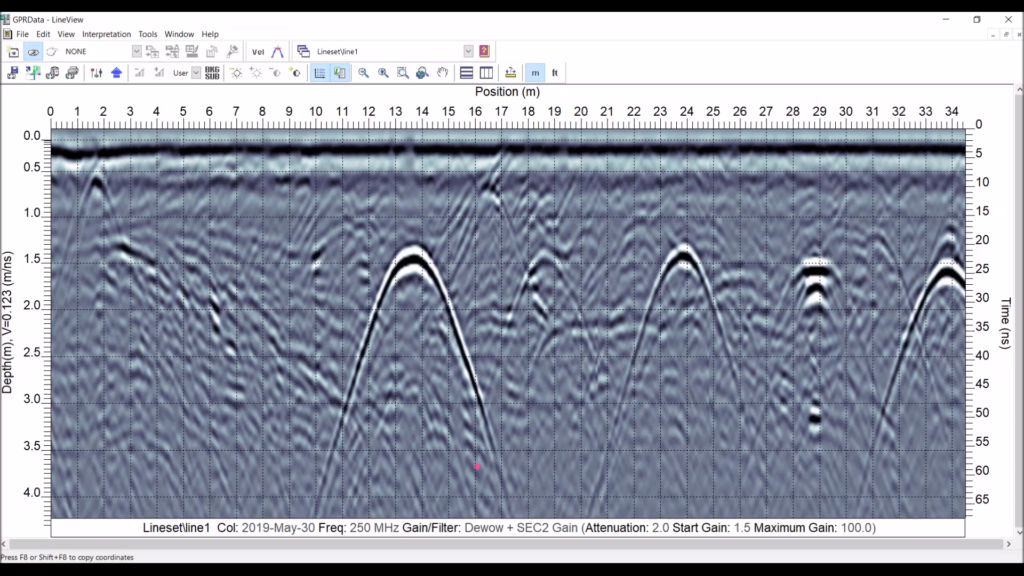
{"action": "left_click", "coordinate": [325, 76]}
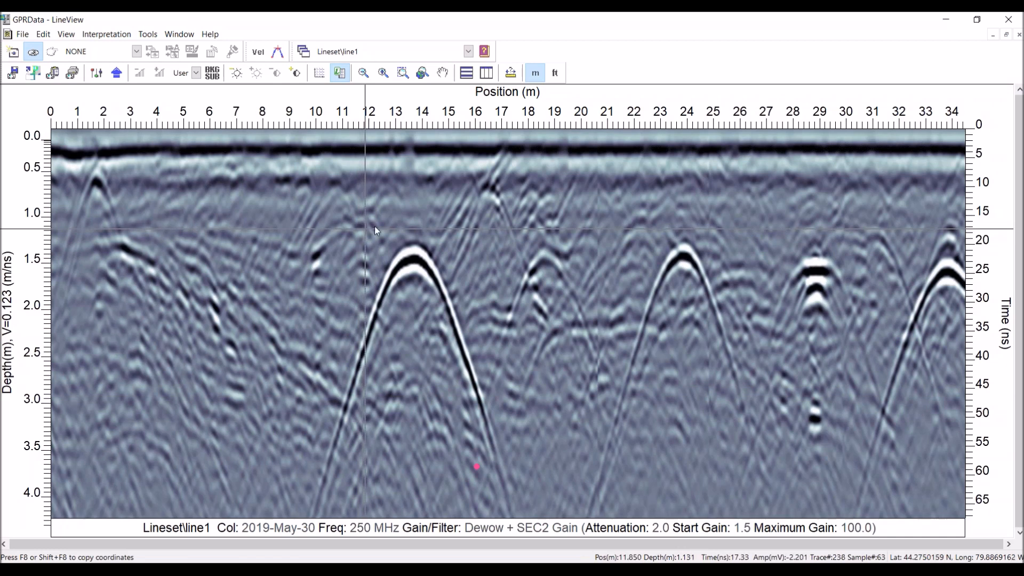
Step: Measure the distance between the hyperbola peaks near 13.7 m and 18.7 m on line1, and clear the measurement
{"action": "left_click", "coordinate": [512, 78]}
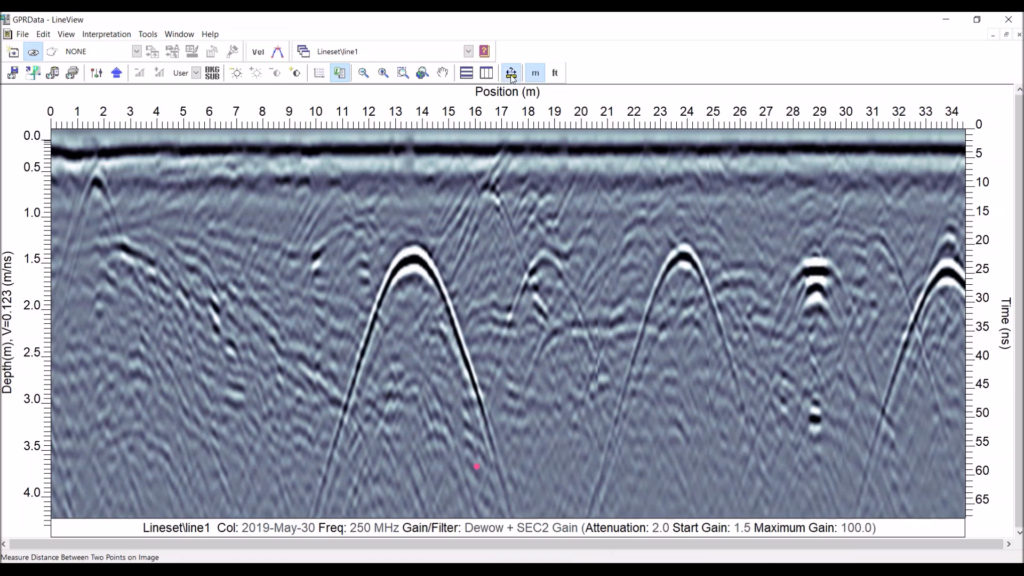
{"action": "left_click", "coordinate": [414, 248]}
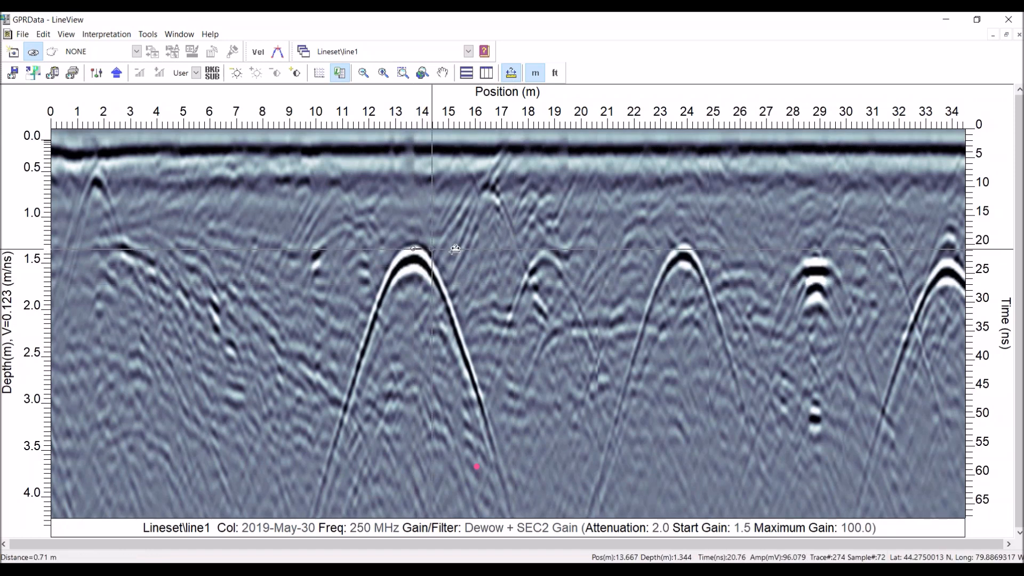
{"action": "left_click", "coordinate": [548, 249]}
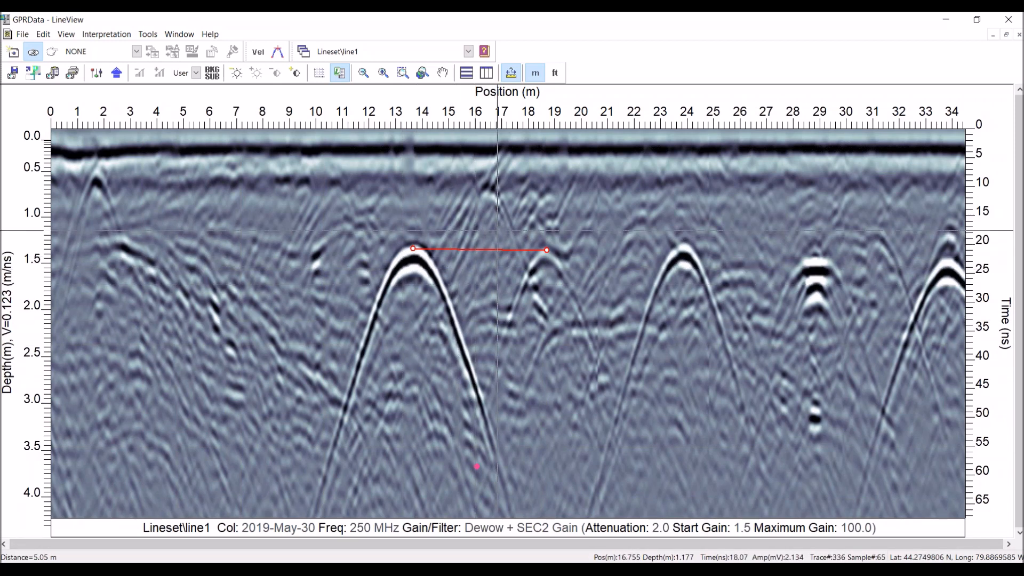
{"action": "left_click", "coordinate": [510, 72]}
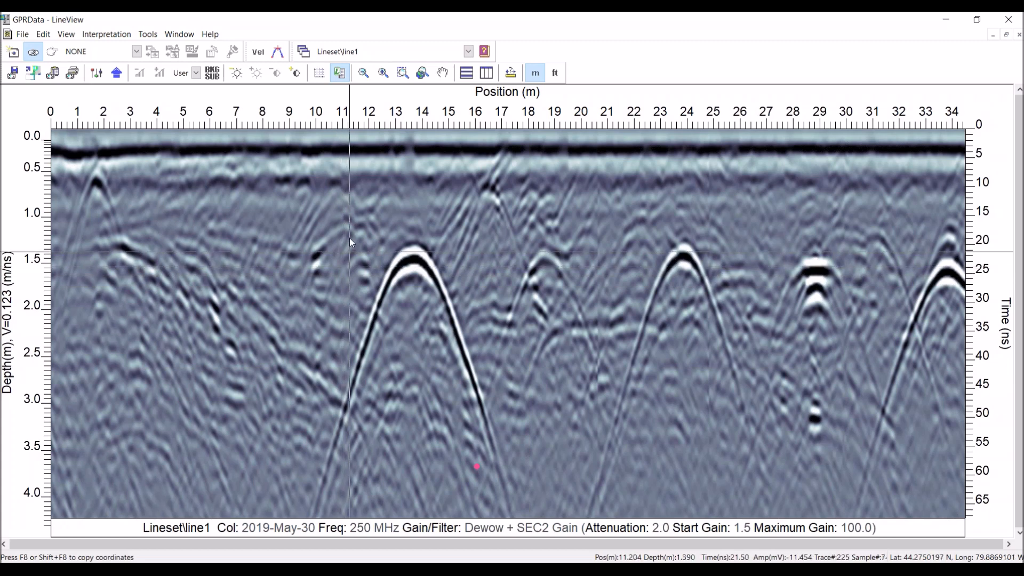
Step: Hide and redisplay the legend beneath the line1 profile, and check the project's list of lines while keeping line1 displayed
{"action": "left_click", "coordinate": [339, 73]}
{"action": "left_click", "coordinate": [341, 72]}
{"action": "left_click", "coordinate": [341, 73]}
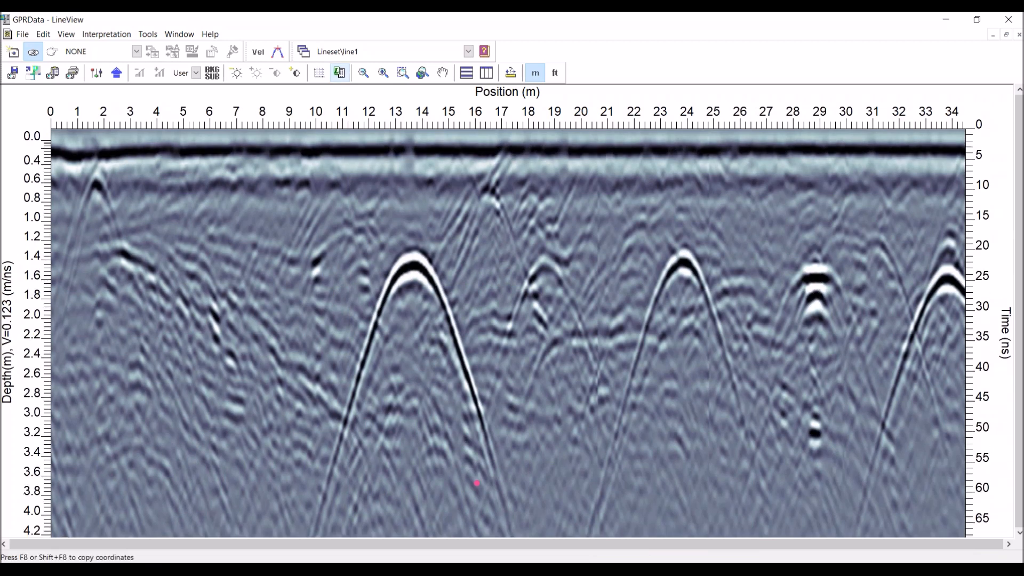
{"action": "left_click", "coordinate": [344, 73]}
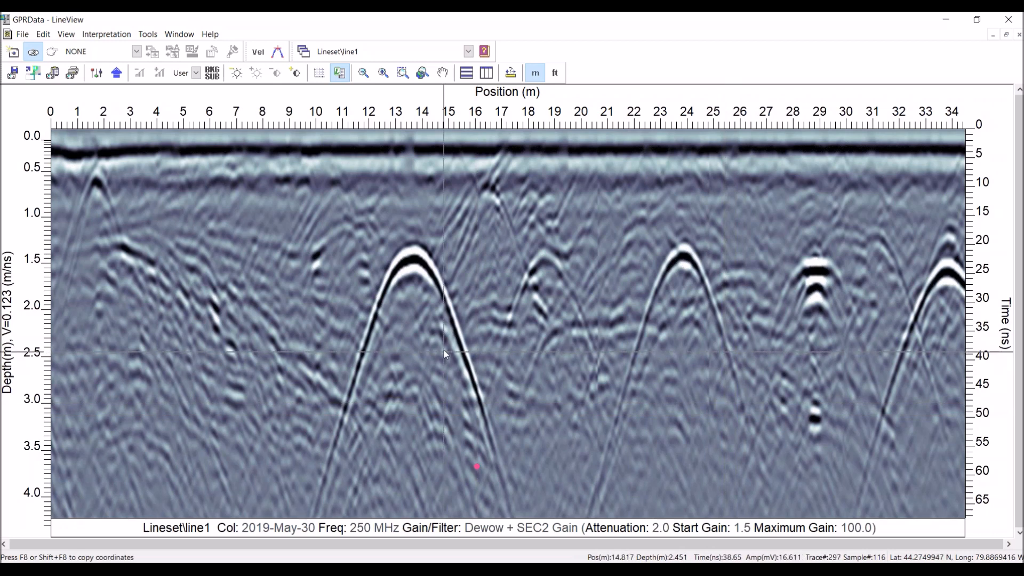
{"action": "left_click", "coordinate": [469, 53]}
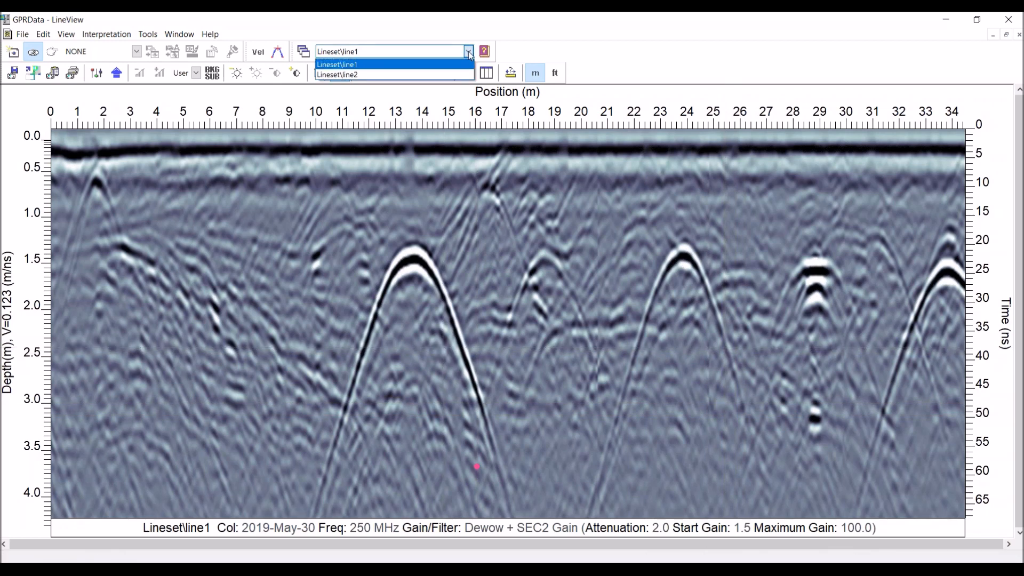
{"action": "left_click", "coordinate": [457, 163]}
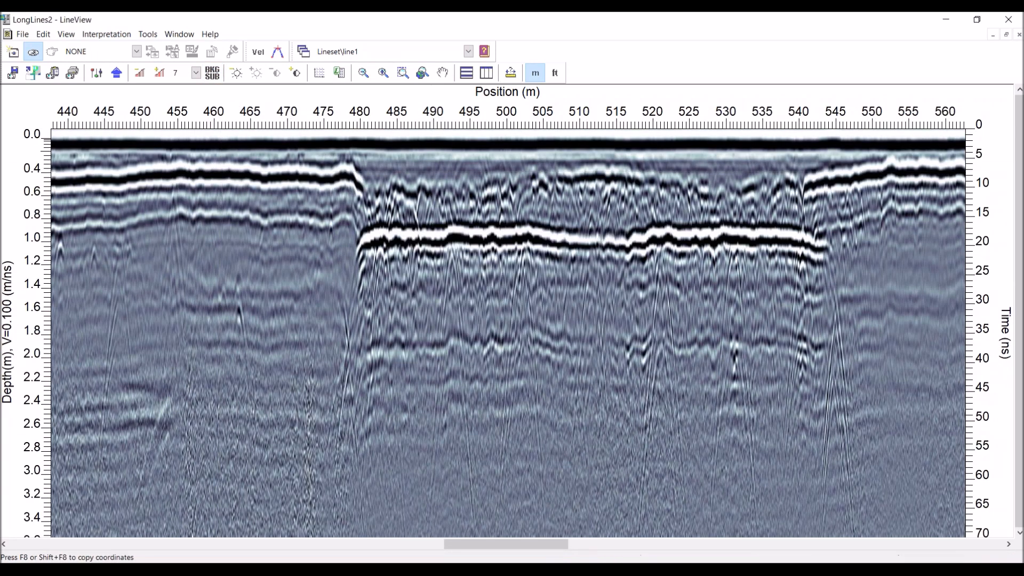
Step: Show the location of the noisy band between about 835 and 850 m on LongLines2's line1 in Google Earth
{"action": "left_click", "coordinate": [422, 73]}
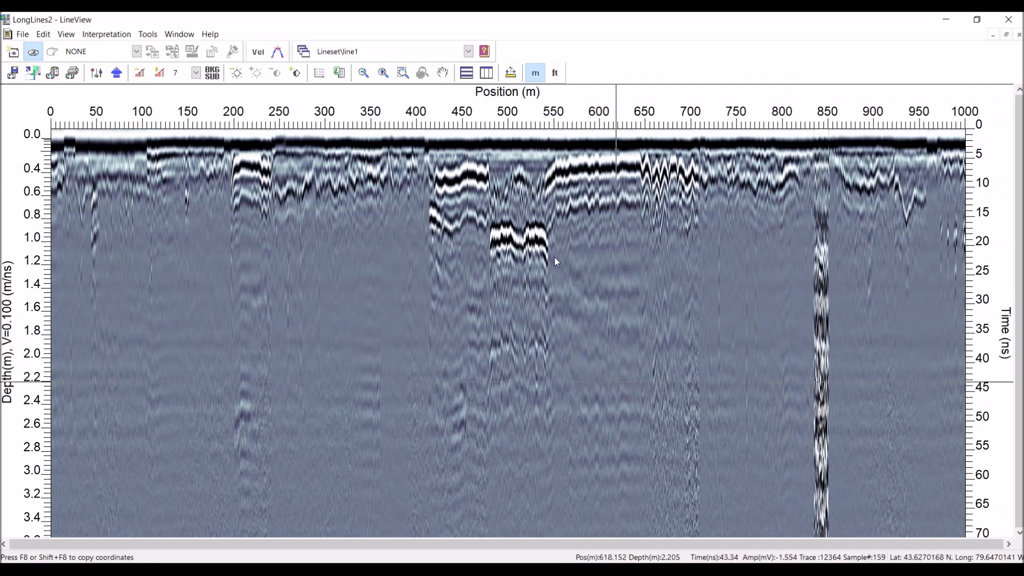
{"action": "left_click", "coordinate": [383, 73]}
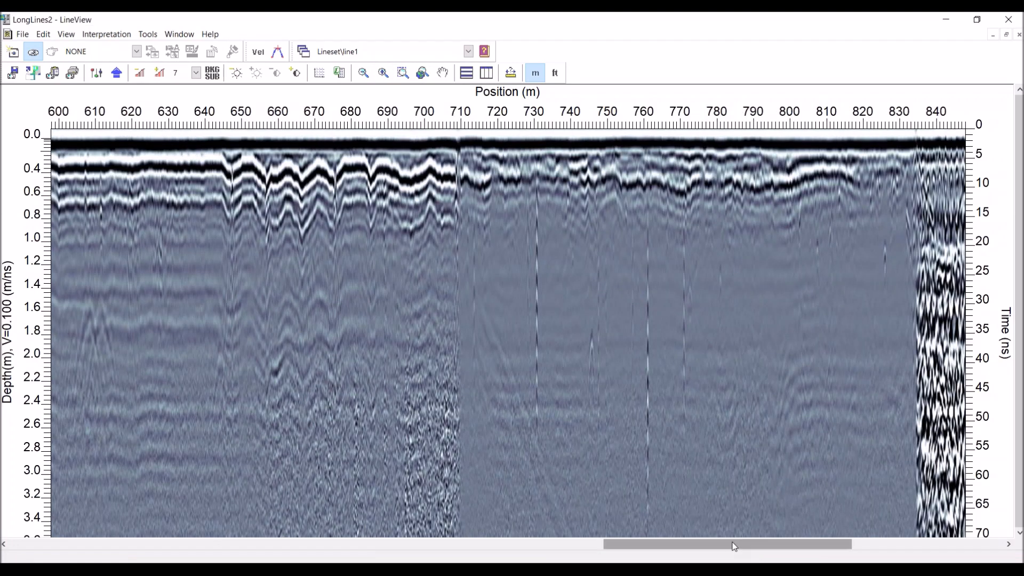
{"action": "left_click_drag", "start_coordinate": [735, 546], "coordinate": [864, 547]}
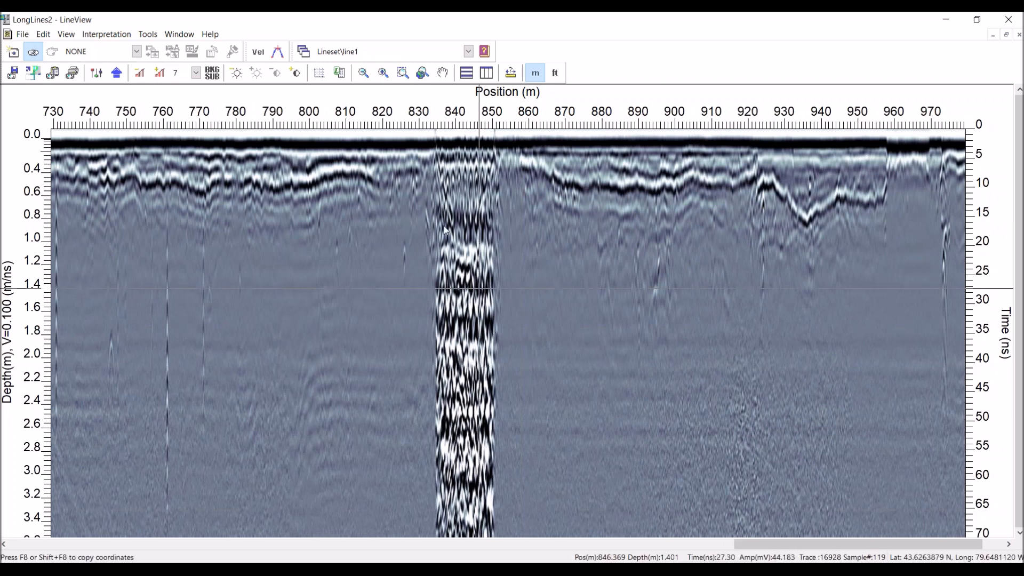
{"action": "left_click", "coordinate": [383, 73]}
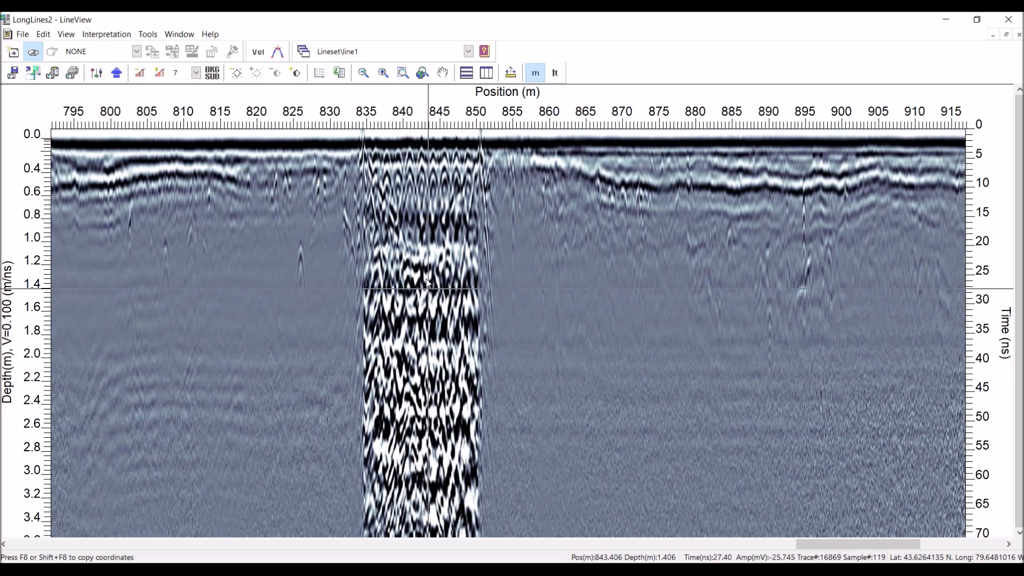
{"action": "right_click", "coordinate": [431, 225]}
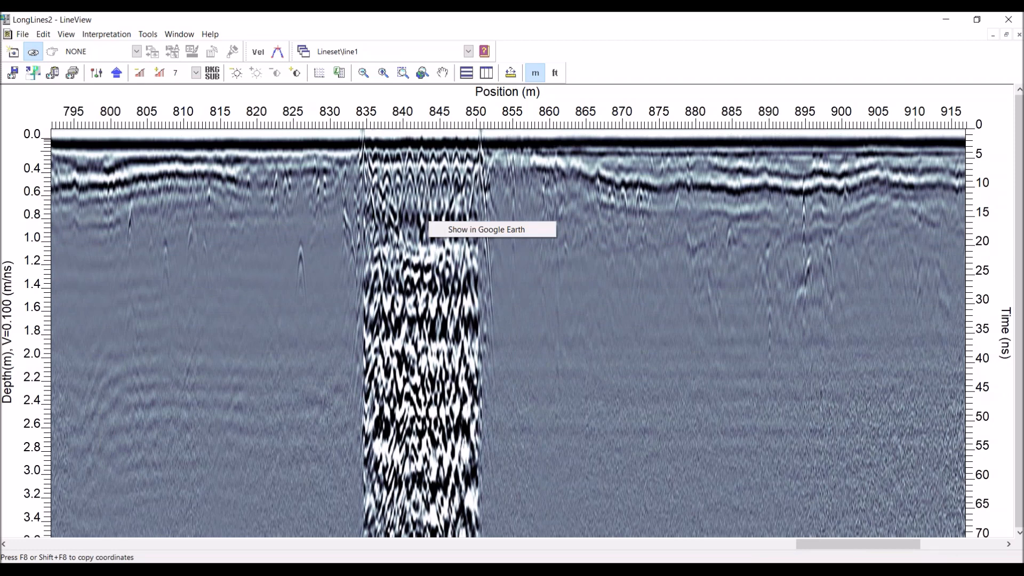
{"action": "left_click", "coordinate": [460, 228]}
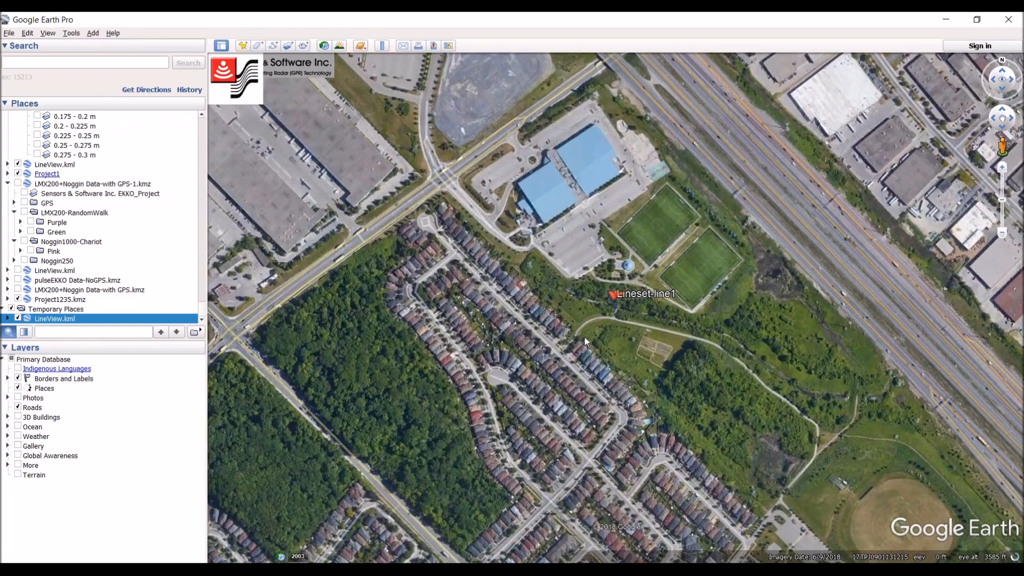
Step: Examine the surroundings of the Lineset-line1 marker up close on the satellite image
{"action": "scroll", "coordinate": [607, 338], "scroll_direction": "up", "scroll_amount": 5}
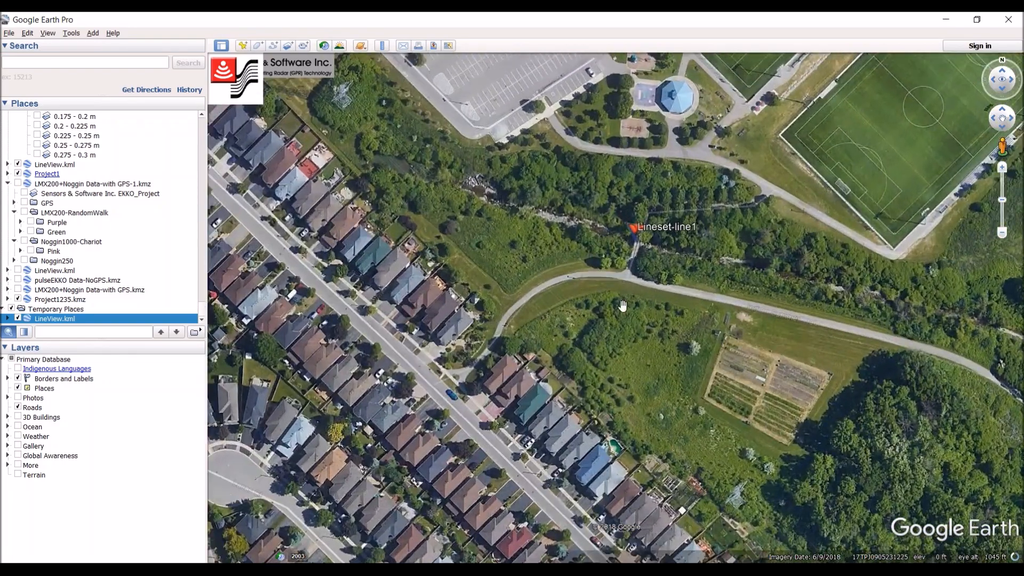
{"action": "left_click_drag", "start_coordinate": [623, 305], "coordinate": [576, 421]}
{"action": "scroll", "coordinate": [576, 422], "scroll_direction": "up", "scroll_amount": 2}
{"action": "scroll", "coordinate": [577, 420], "scroll_direction": "up", "scroll_amount": 3}
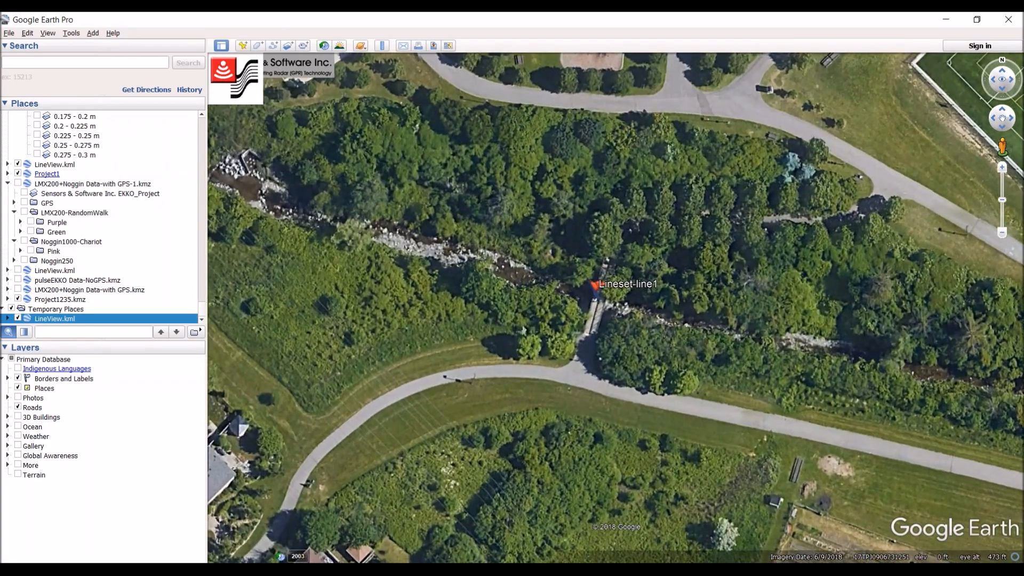
{"action": "left_click_drag", "start_coordinate": [606, 398], "coordinate": [567, 485]}
{"action": "scroll", "coordinate": [567, 485], "scroll_direction": "up", "scroll_amount": 2}
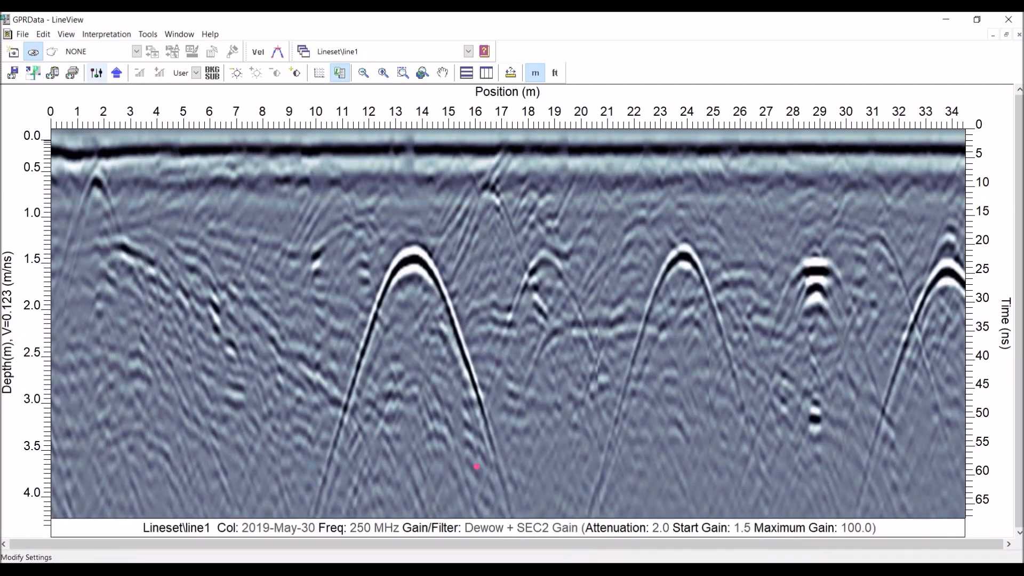
Step: Open the view settings of GPRData's line1 and check the font options without changing them
{"action": "left_click", "coordinate": [96, 72]}
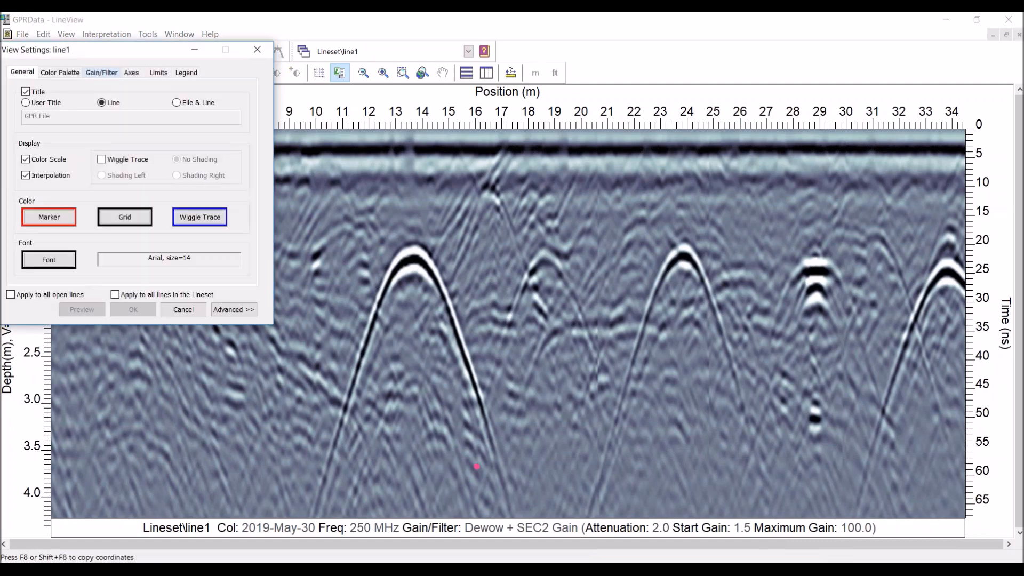
{"action": "left_click_drag", "start_coordinate": [117, 49], "coordinate": [135, 172]}
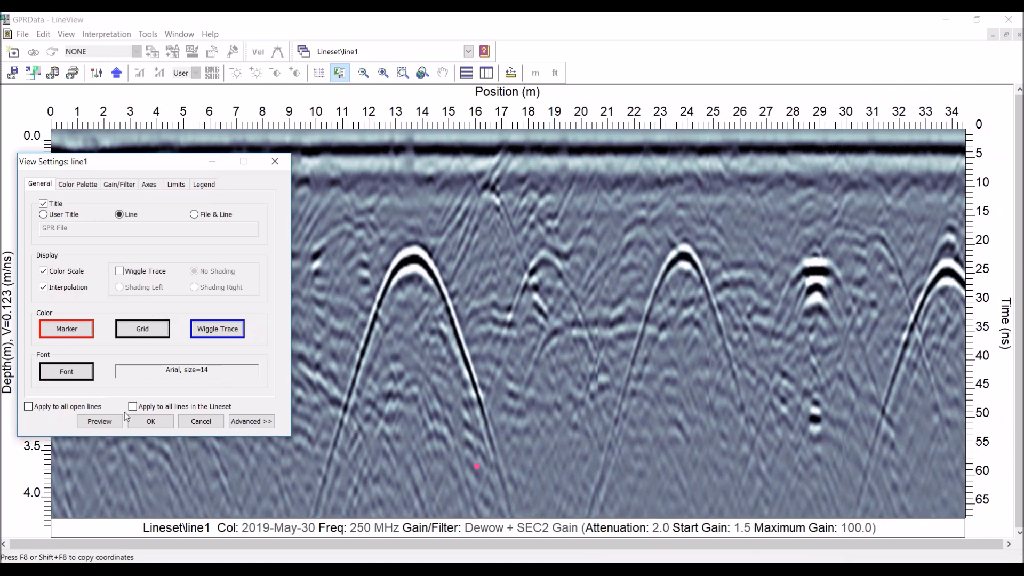
{"action": "left_click", "coordinate": [80, 373]}
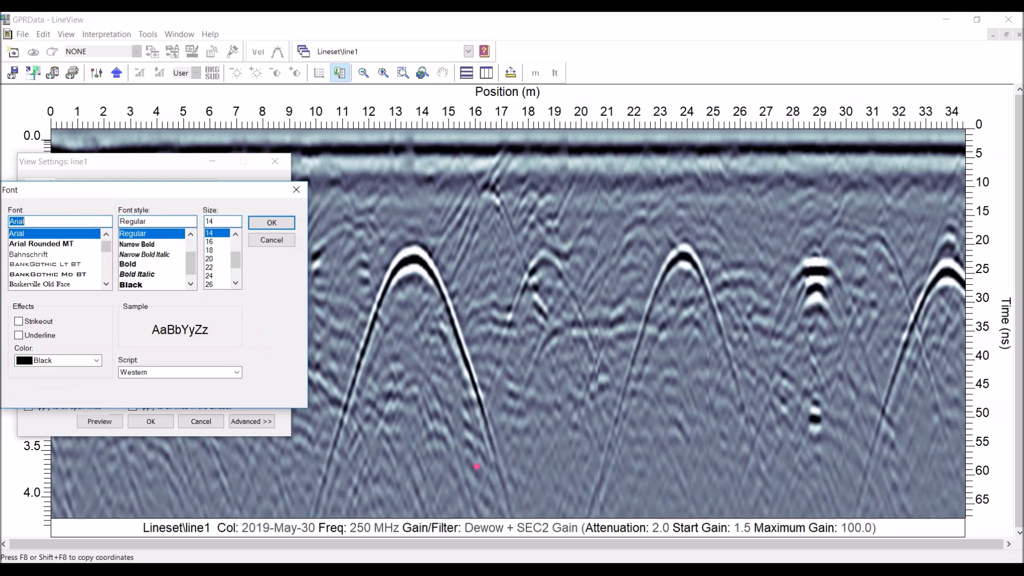
{"action": "left_click", "coordinate": [272, 241]}
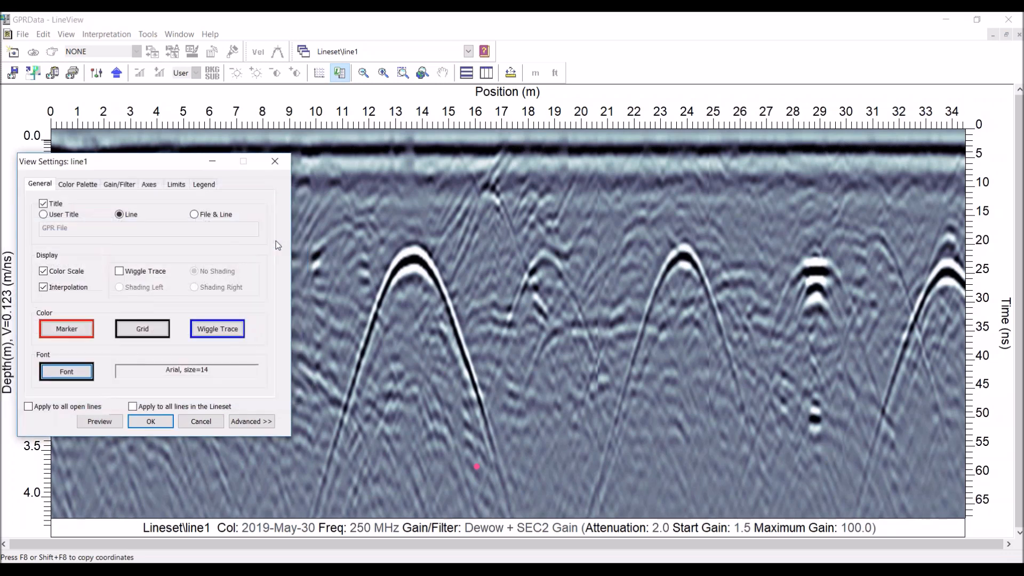
Step: With Auto Preview enabled, try the copper.cmp, hot.cmp and jet.cmp color palettes on line1, finishing with seismic.cmp
{"action": "left_click", "coordinate": [87, 186]}
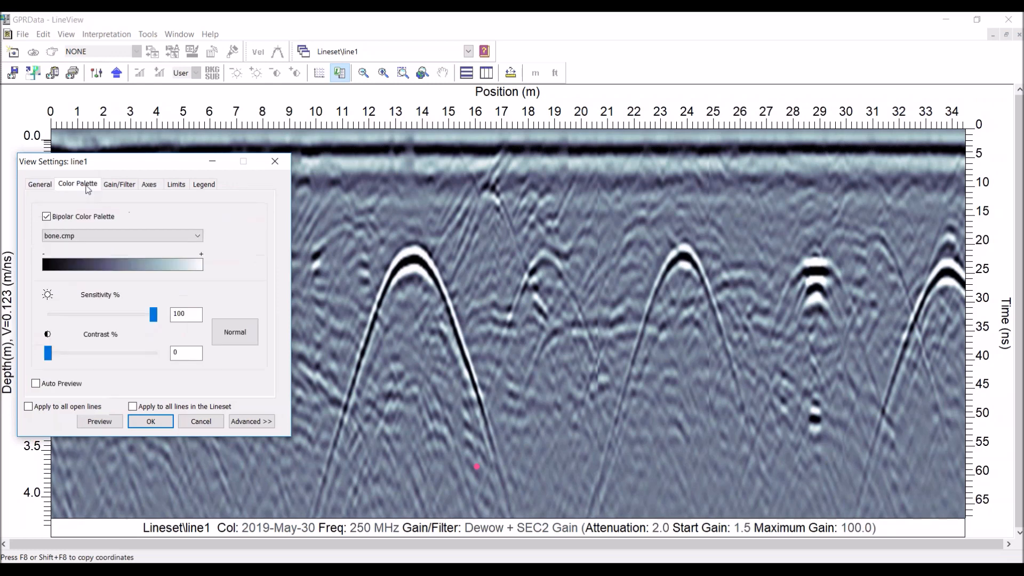
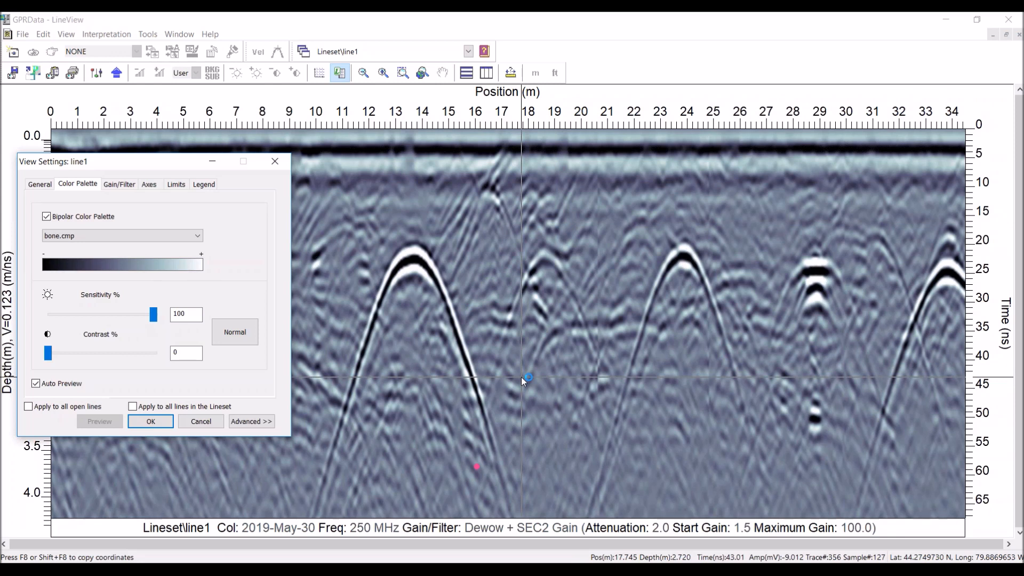
{"action": "left_click", "coordinate": [201, 239]}
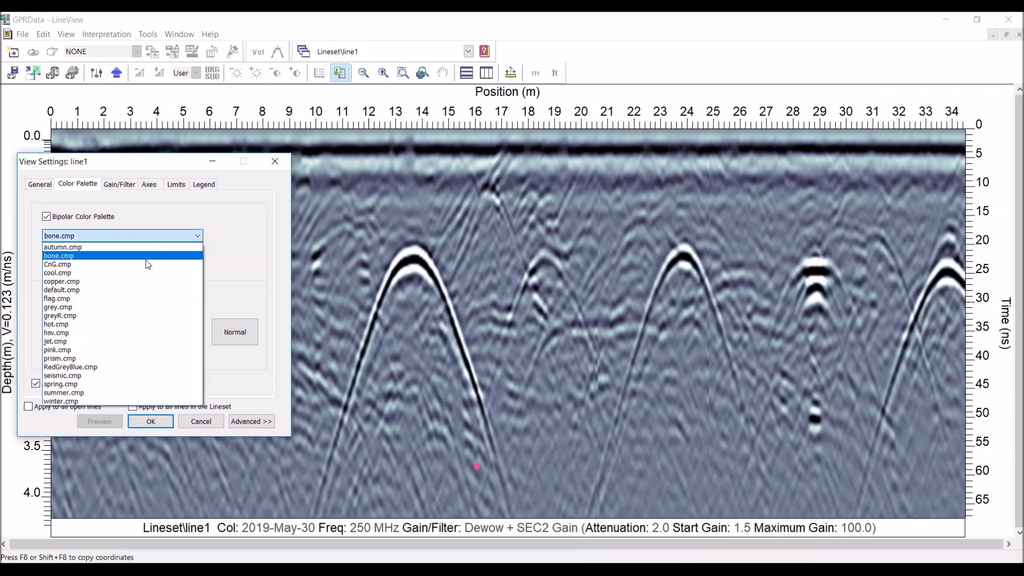
{"action": "left_click", "coordinate": [99, 281]}
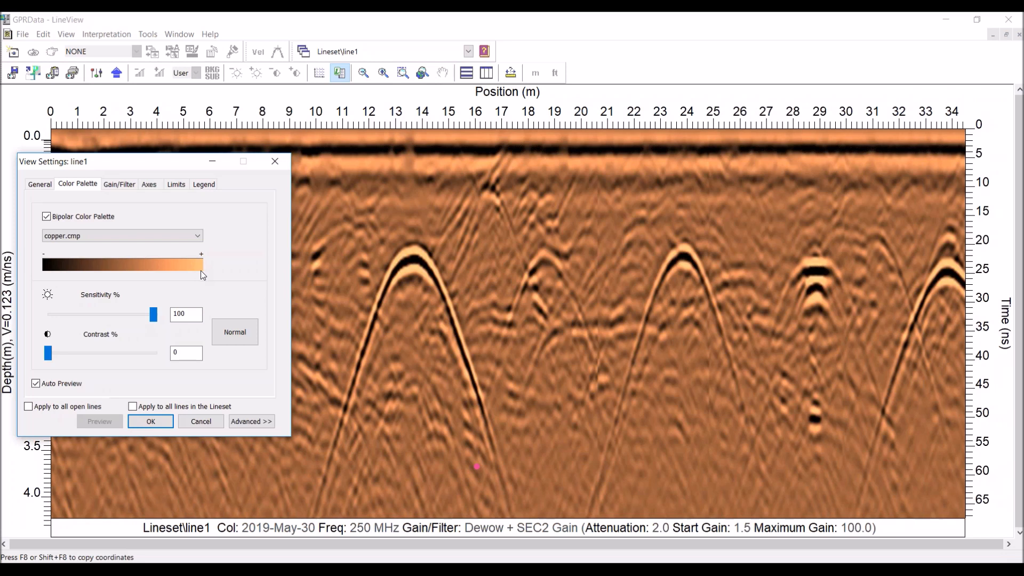
{"action": "left_click", "coordinate": [201, 235]}
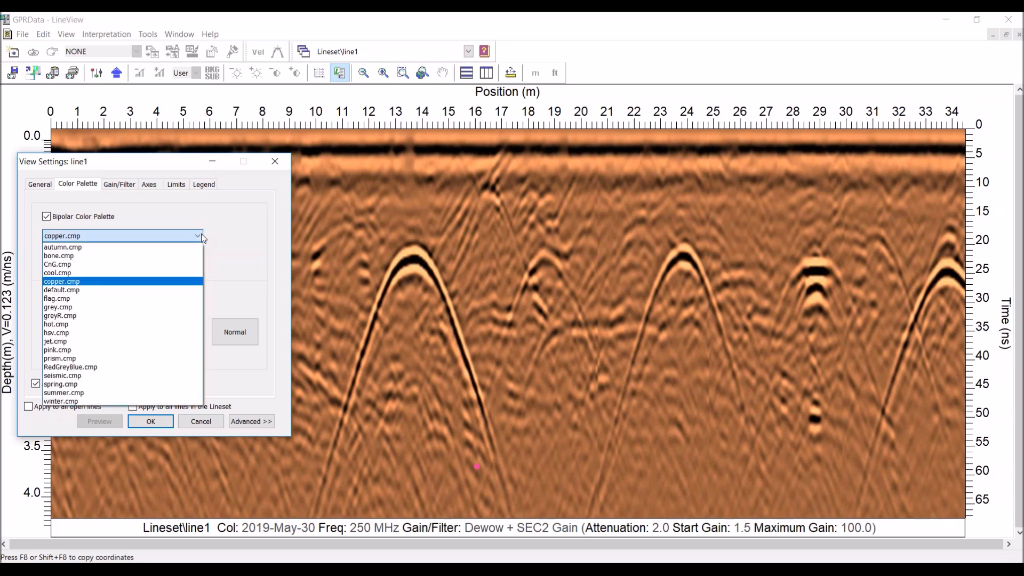
{"action": "left_click", "coordinate": [81, 325]}
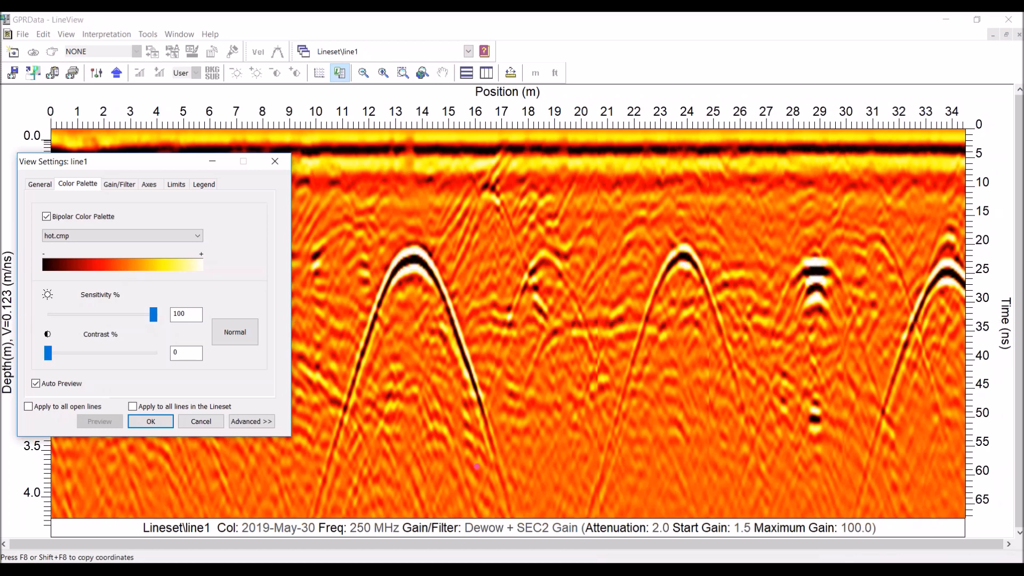
{"action": "left_click", "coordinate": [197, 235]}
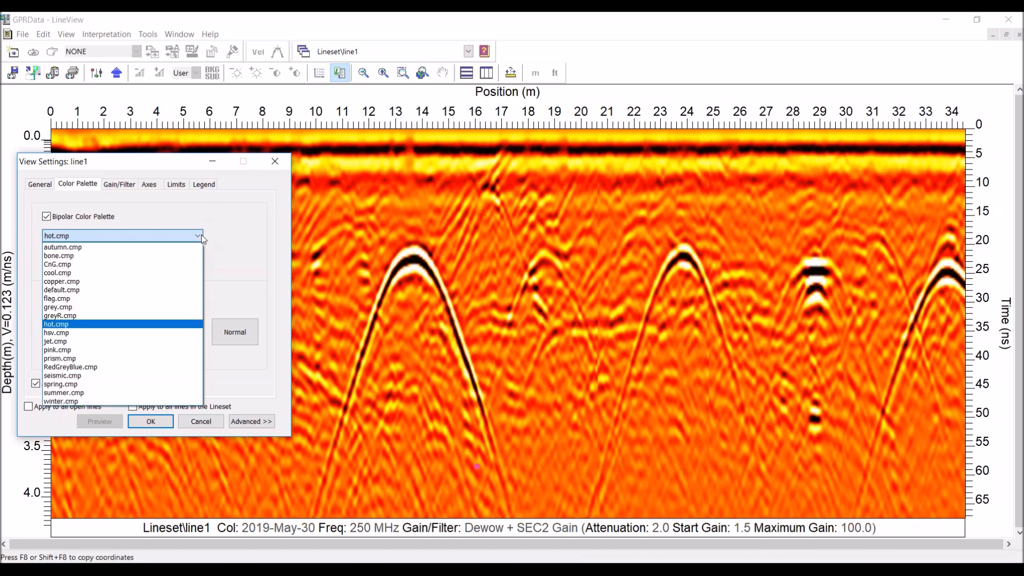
{"action": "left_click", "coordinate": [78, 342]}
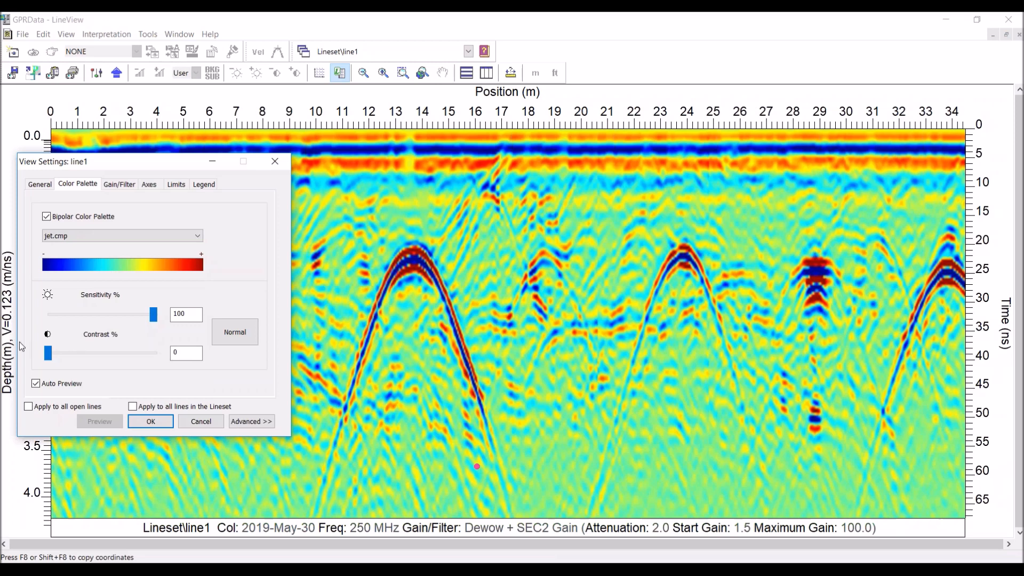
{"action": "left_click", "coordinate": [200, 239]}
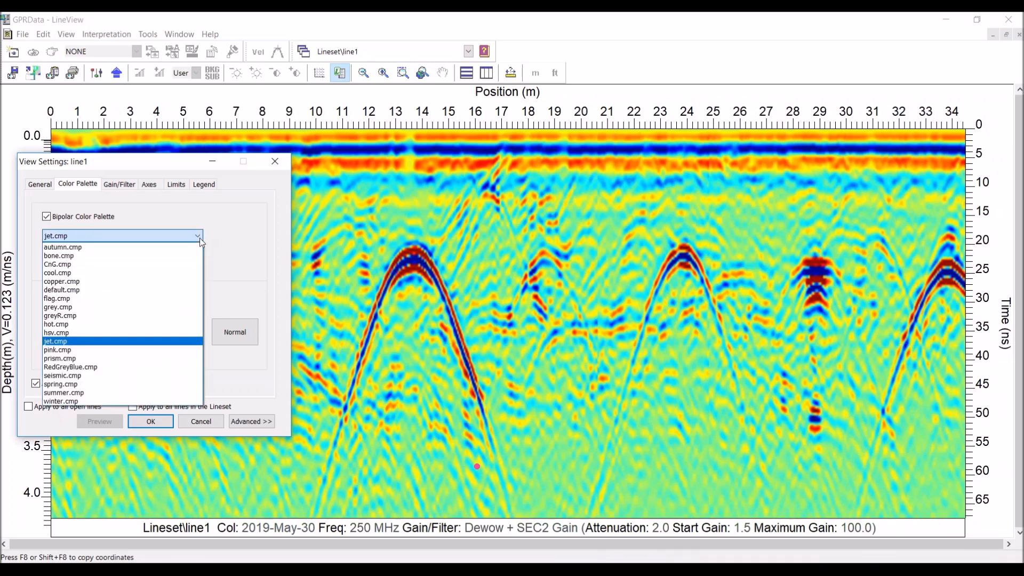
{"action": "left_click", "coordinate": [107, 376]}
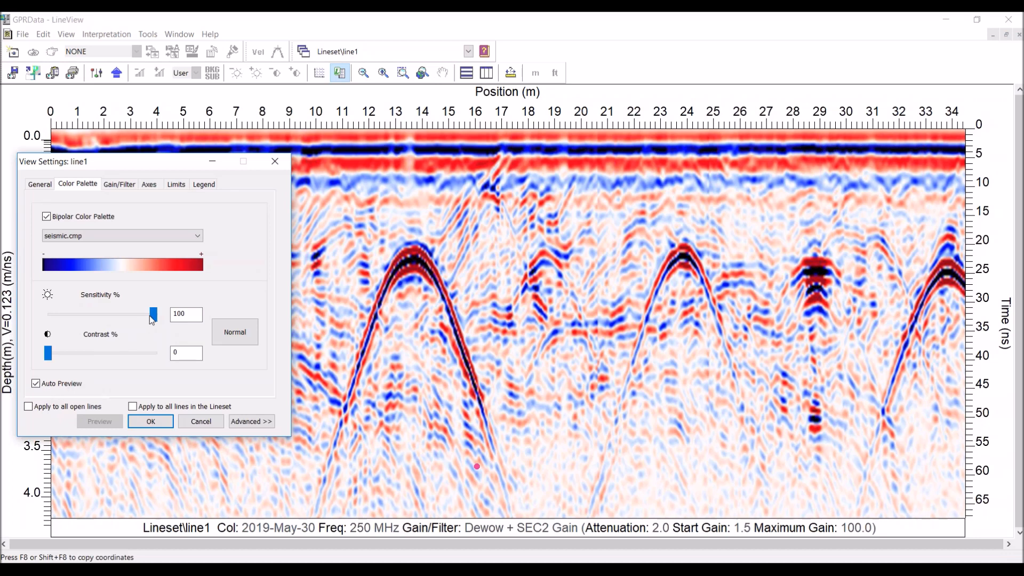
Step: Try palette sensitivities of 69, 59 and 77 % on line1, and return the sensitivity to maximum
{"action": "left_click_drag", "start_coordinate": [151, 320], "coordinate": [122, 321]}
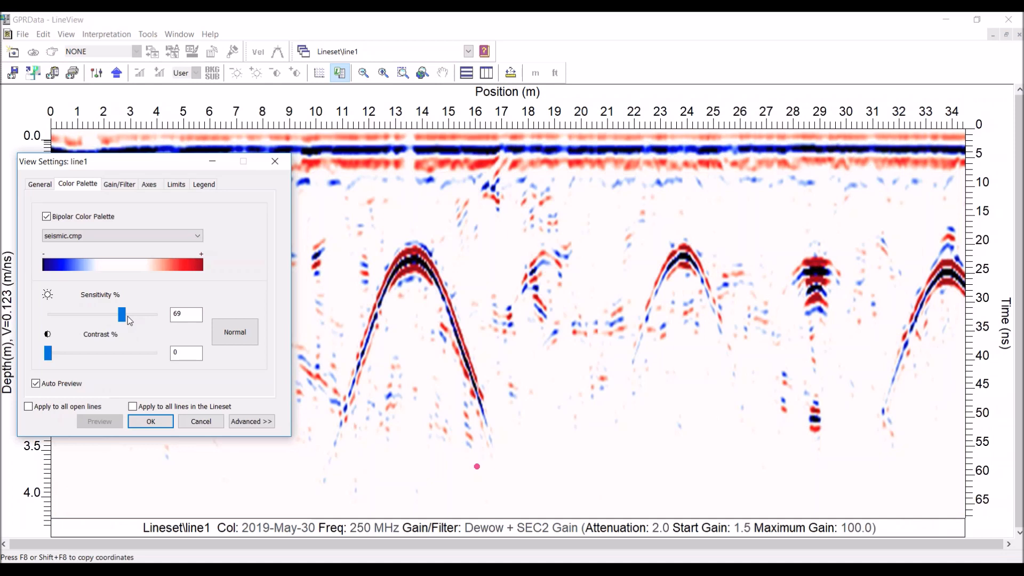
{"action": "left_click", "coordinate": [112, 315]}
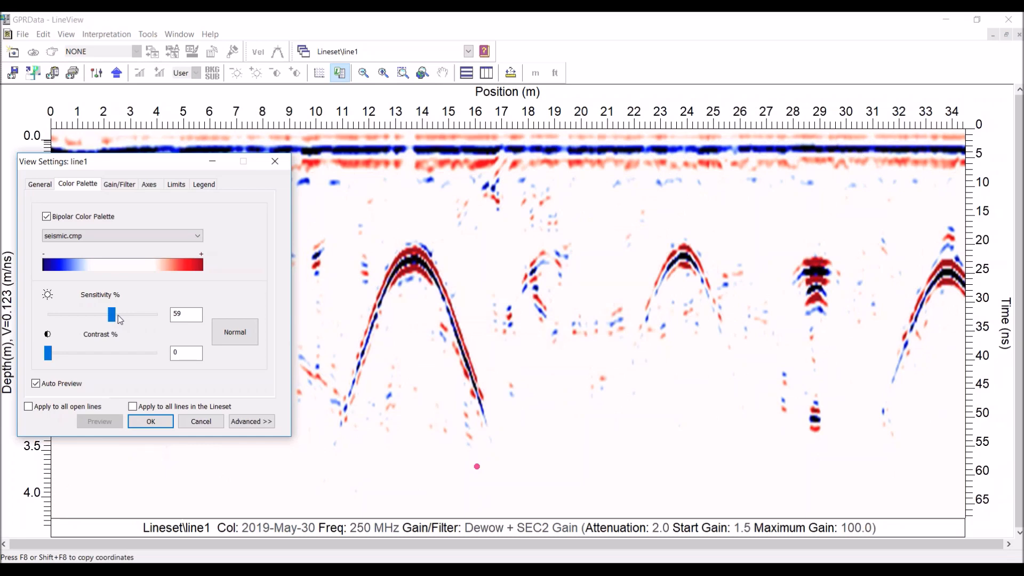
{"action": "left_click_drag", "start_coordinate": [113, 319], "coordinate": [130, 323]}
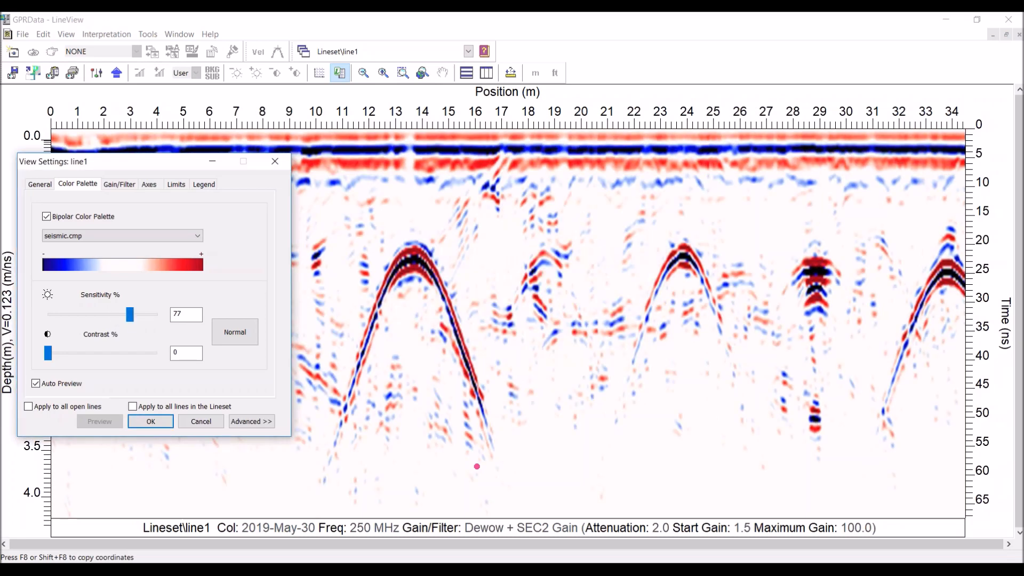
{"action": "left_click", "coordinate": [162, 325]}
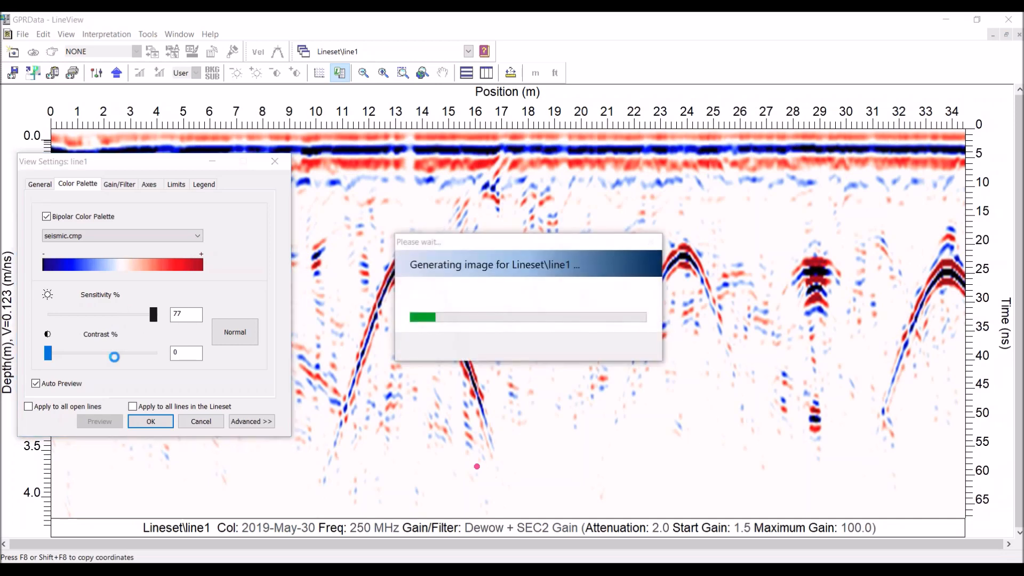
Step: Try palette contrasts of 33, 65 and 46 % on line1, return the contrast to 0 % and apply the settings
{"action": "left_click_drag", "start_coordinate": [52, 359], "coordinate": [82, 355]}
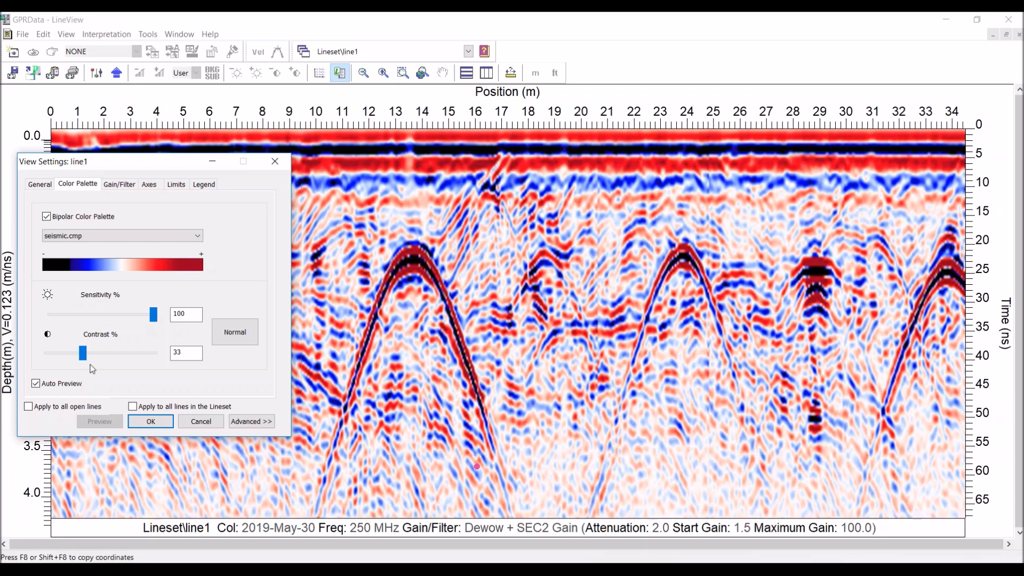
{"action": "left_click_drag", "start_coordinate": [89, 359], "coordinate": [117, 359]}
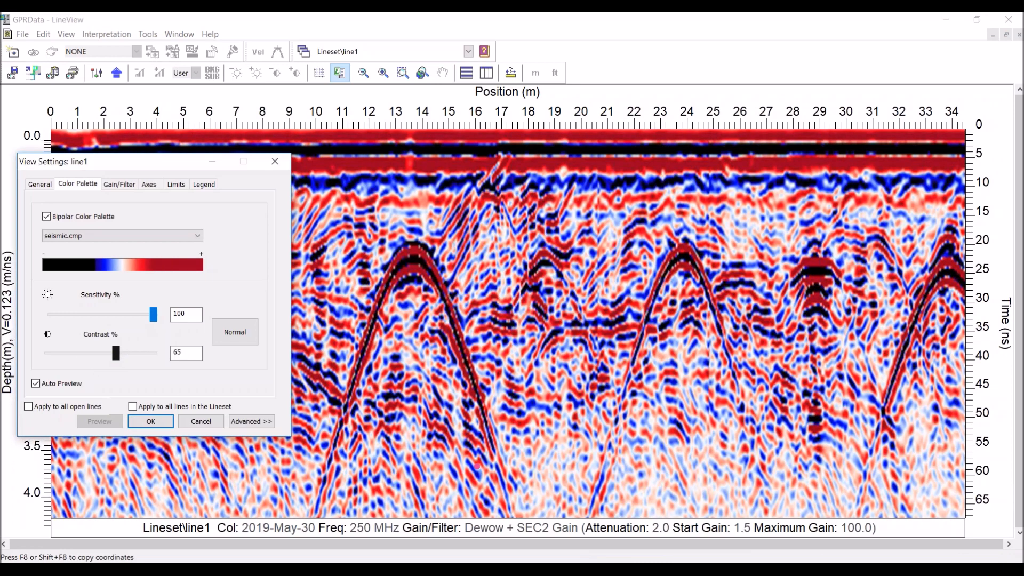
{"action": "left_click_drag", "start_coordinate": [117, 359], "coordinate": [97, 359]}
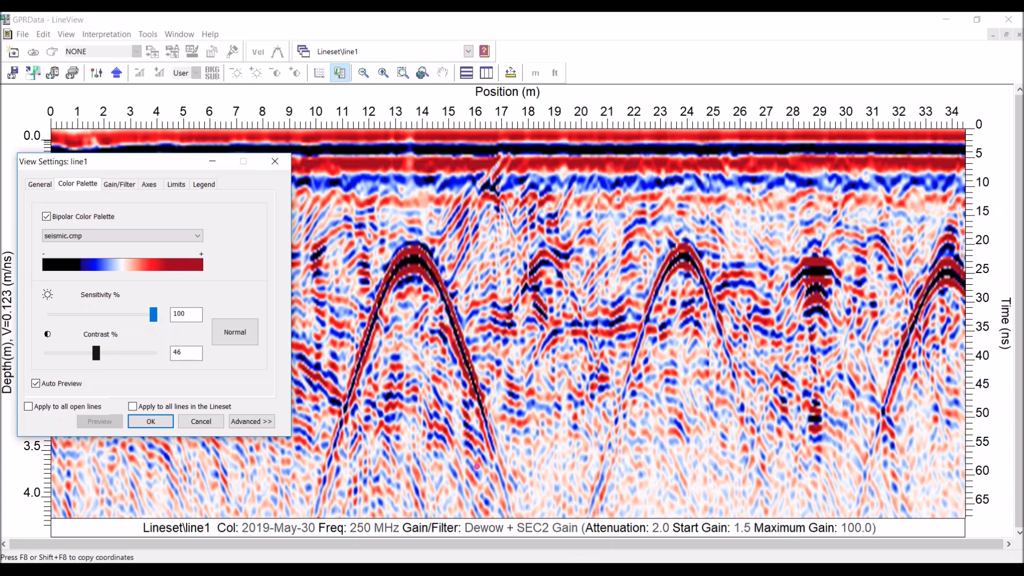
{"action": "left_click_drag", "start_coordinate": [97, 359], "coordinate": [49, 359]}
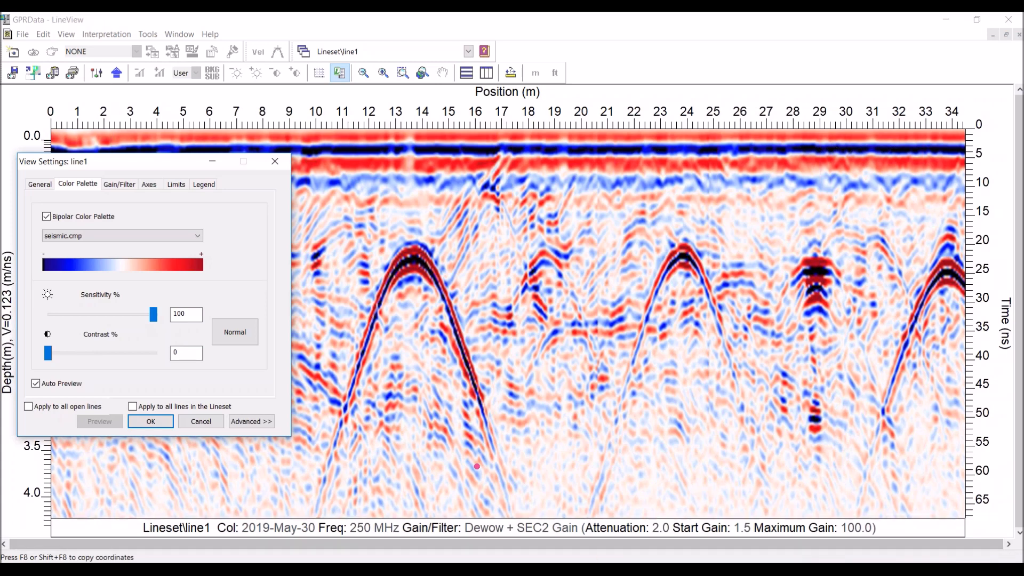
{"action": "left_click", "coordinate": [170, 425]}
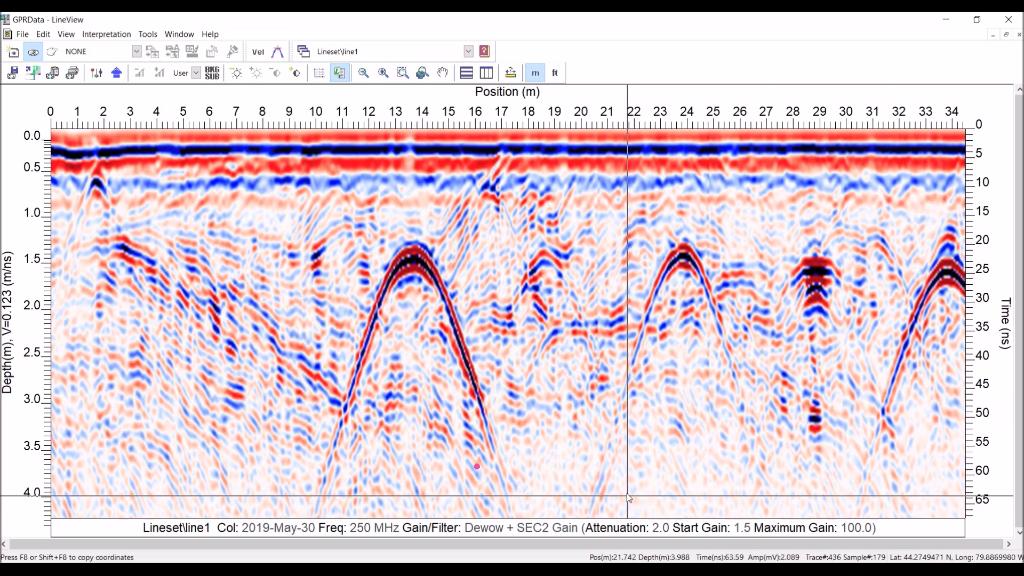
Step: Open the view settings of line1 and move the settings window over the first part of the section
{"action": "left_click", "coordinate": [97, 73]}
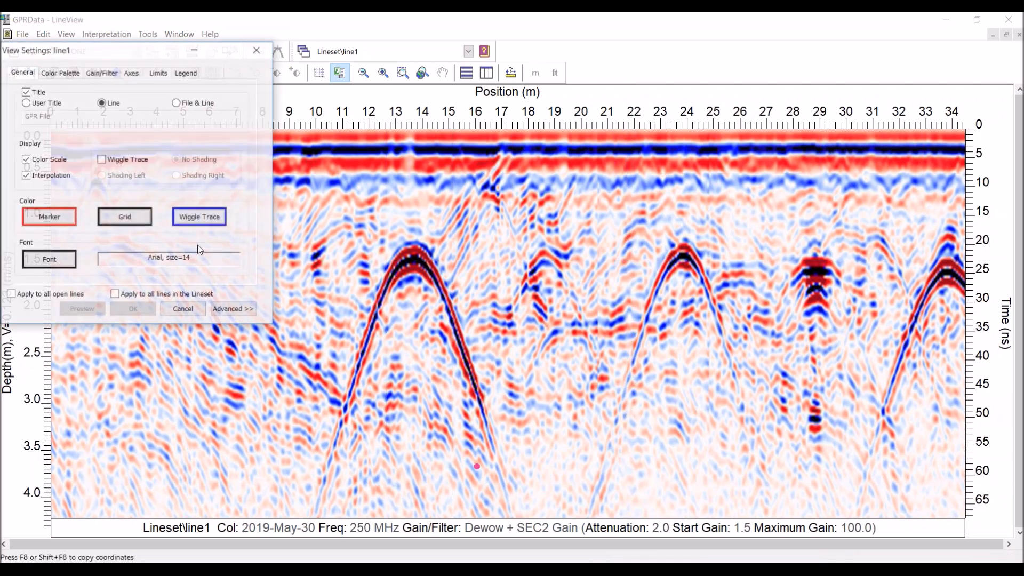
{"action": "left_click_drag", "start_coordinate": [119, 50], "coordinate": [272, 132]}
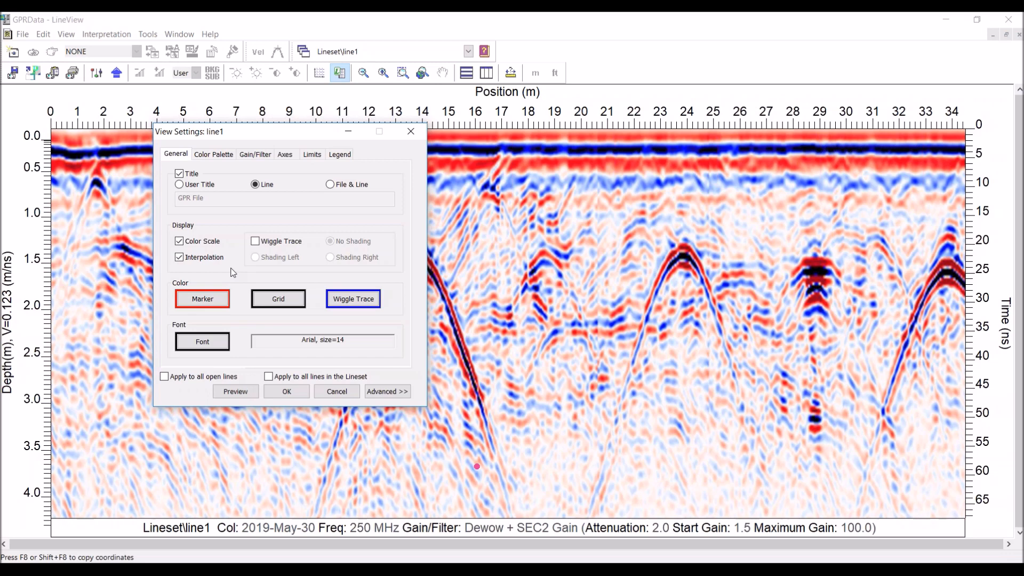
{"action": "left_click_drag", "start_coordinate": [312, 132], "coordinate": [199, 162]}
Step: Preview the hyperbola near 13.5 m up close with Interpolation off, and turn Interpolation back on
{"action": "left_click", "coordinate": [383, 72]}
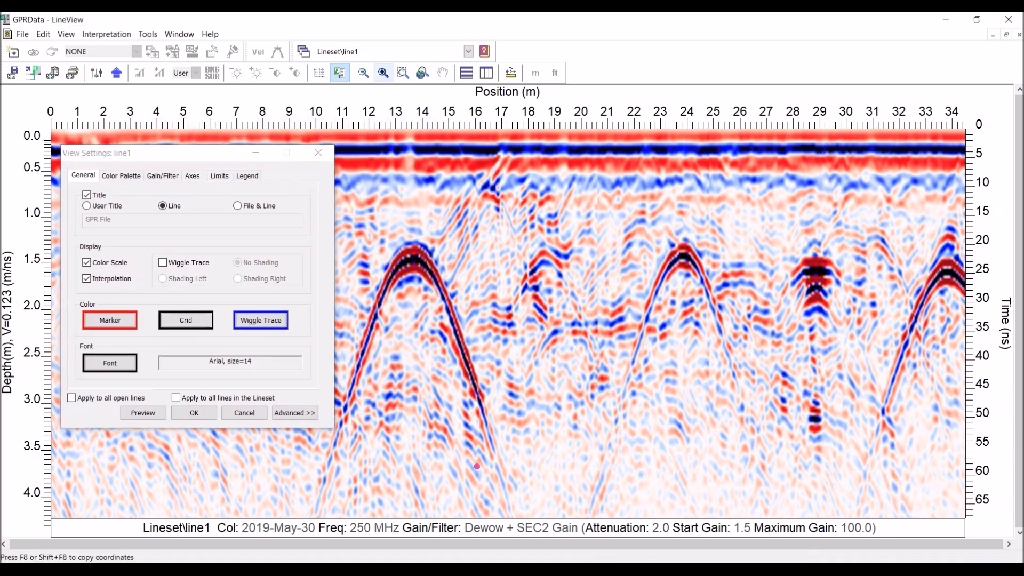
{"action": "left_click", "coordinate": [383, 72]}
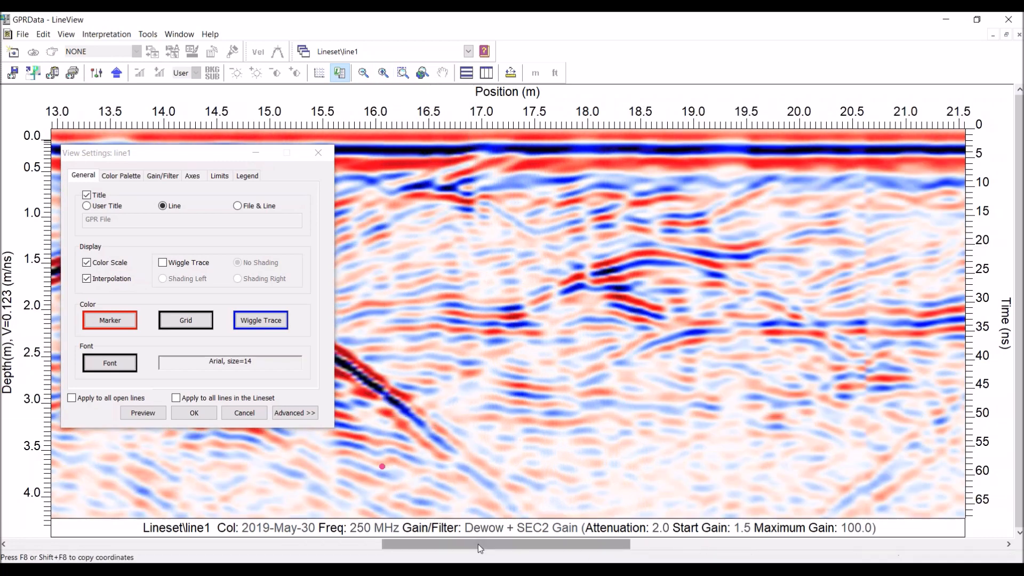
{"action": "left_click_drag", "start_coordinate": [478, 545], "coordinate": [367, 538]}
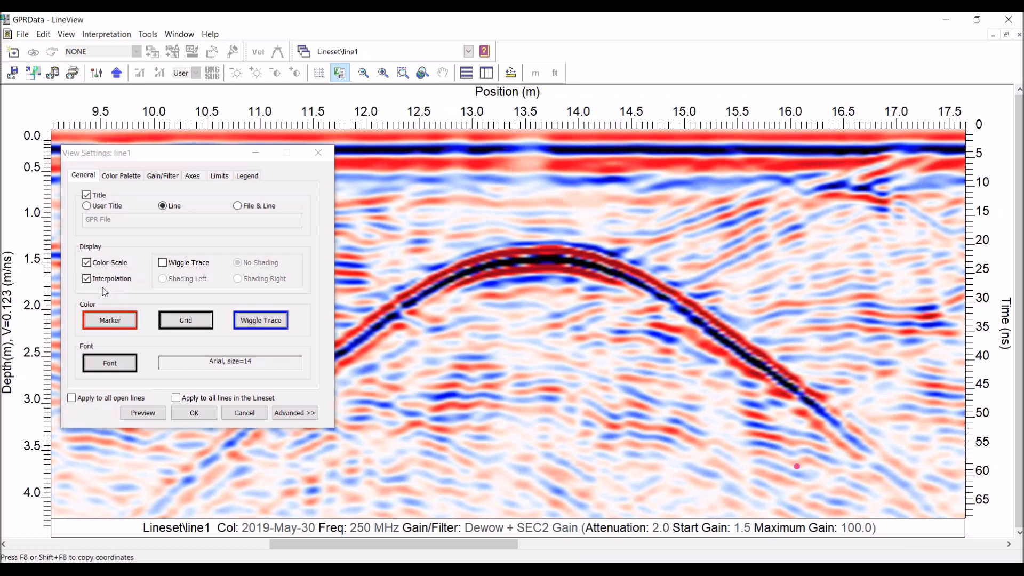
{"action": "left_click", "coordinate": [87, 279]}
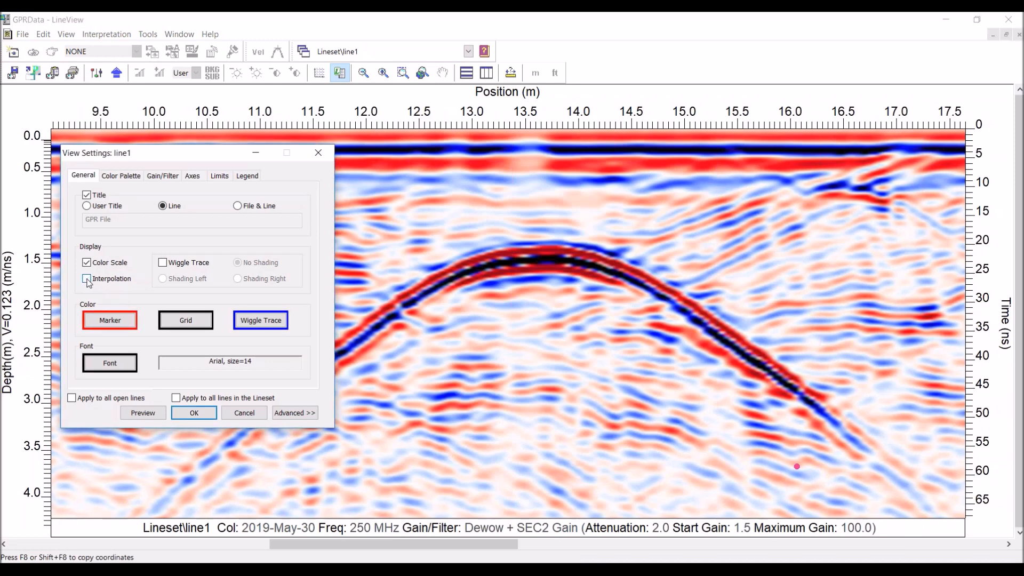
{"action": "left_click", "coordinate": [143, 414]}
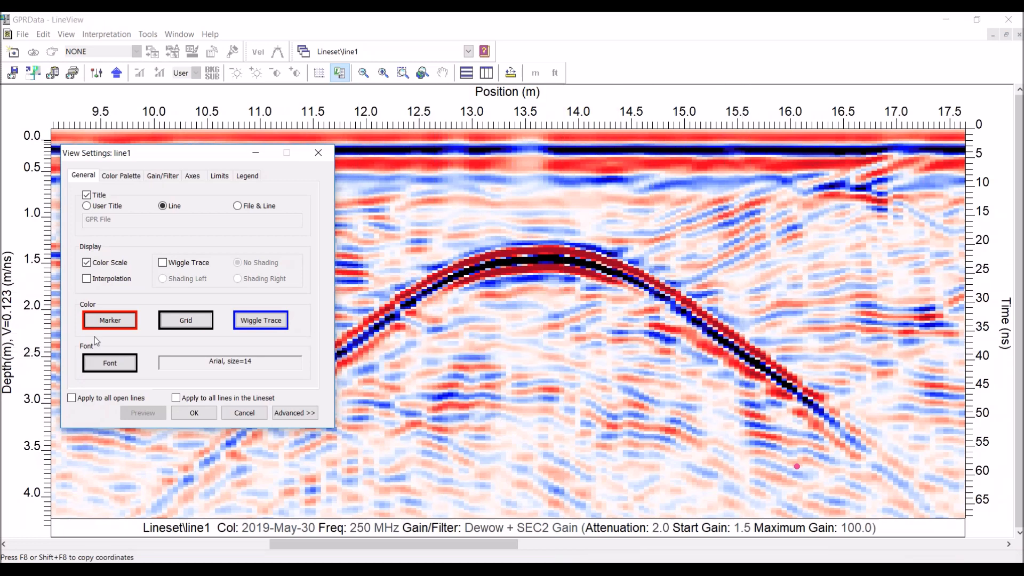
{"action": "left_click", "coordinate": [89, 284]}
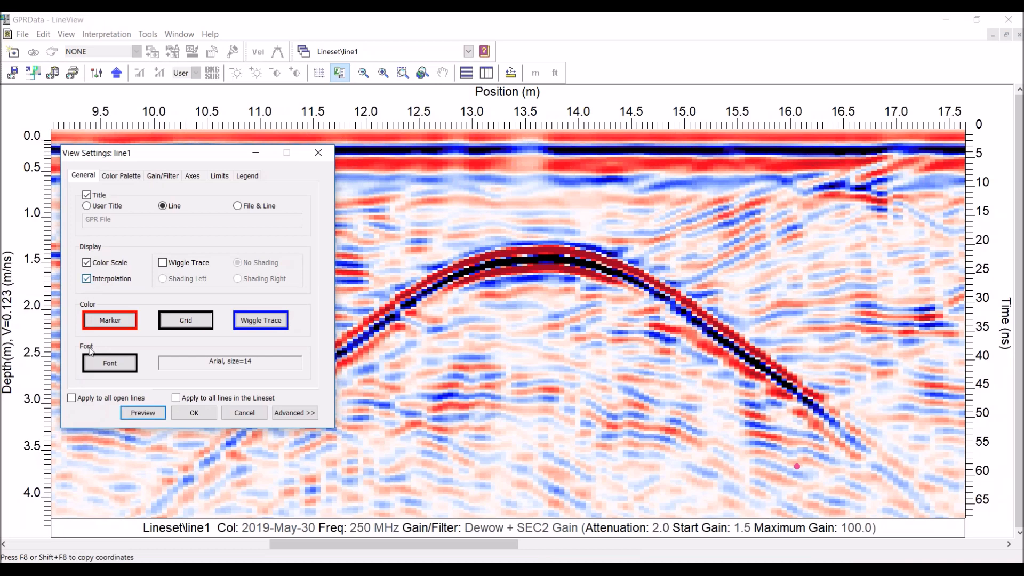
{"action": "left_click", "coordinate": [148, 413]}
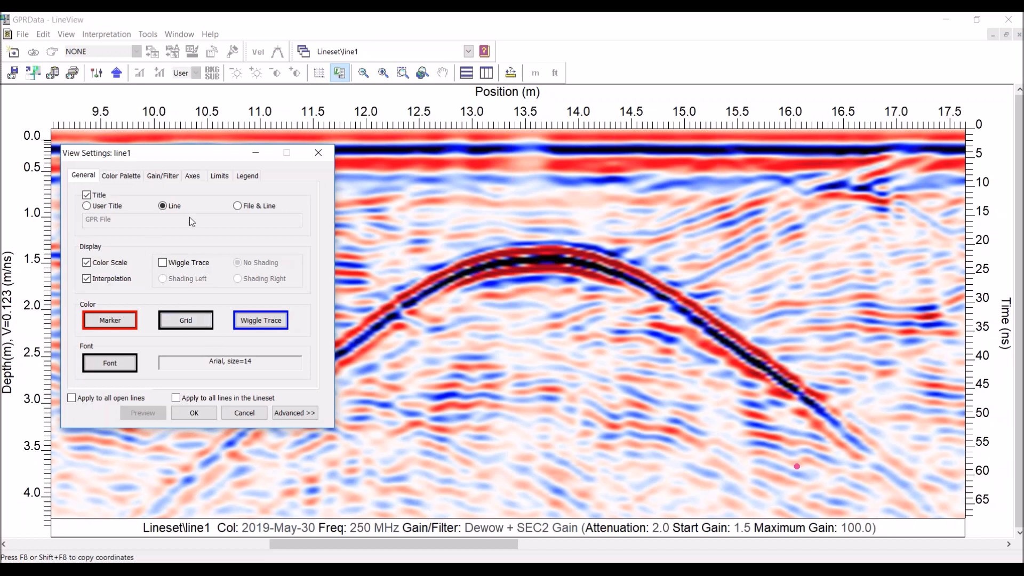
Step: Review the axes settings of line1, switching the Time axis off and on again
{"action": "left_click", "coordinate": [193, 175]}
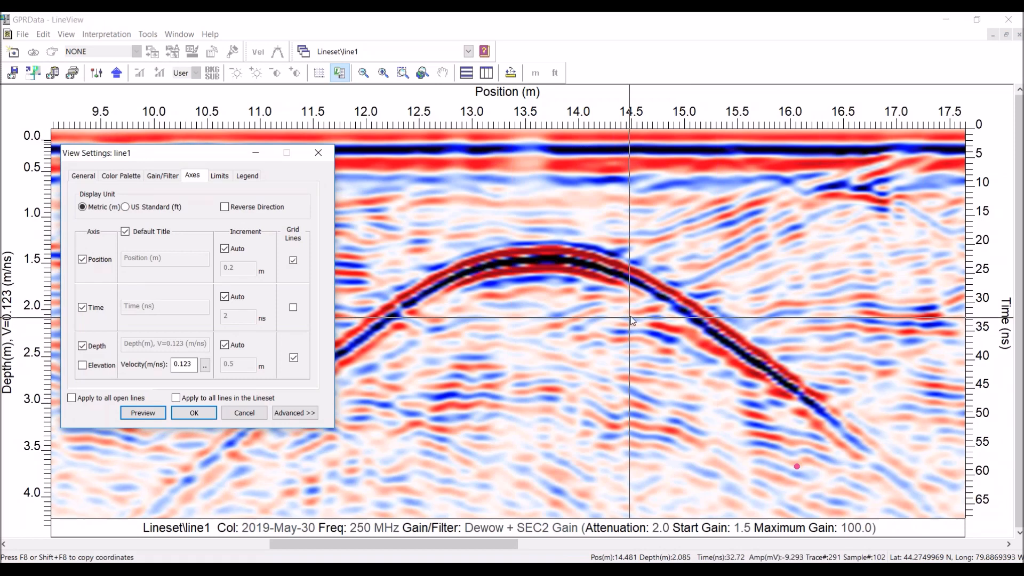
{"action": "left_click_drag", "start_coordinate": [219, 155], "coordinate": [437, 138]}
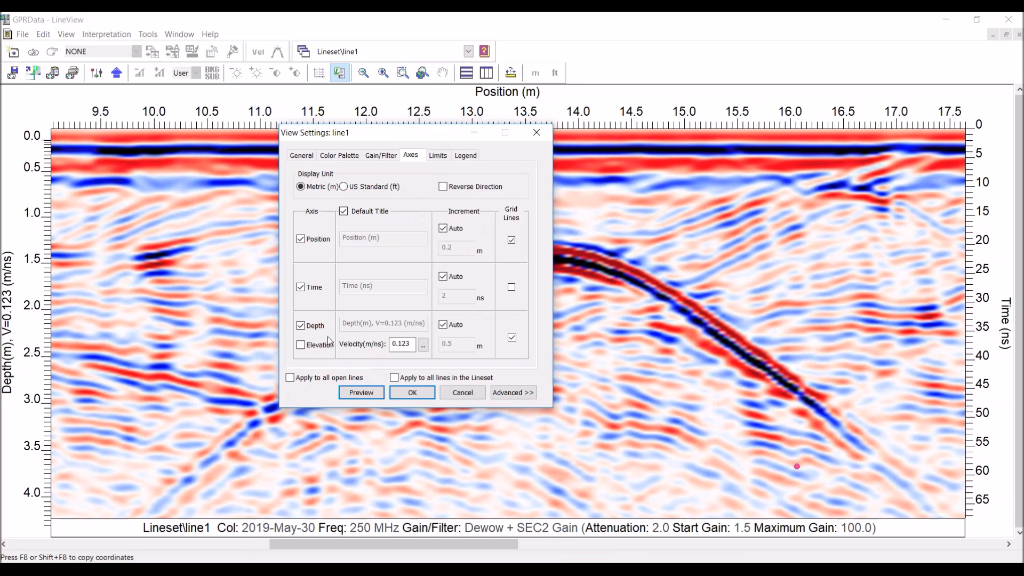
{"action": "left_click", "coordinate": [302, 288]}
{"action": "left_click", "coordinate": [302, 288]}
{"action": "left_click_drag", "start_coordinate": [398, 141], "coordinate": [267, 171]}
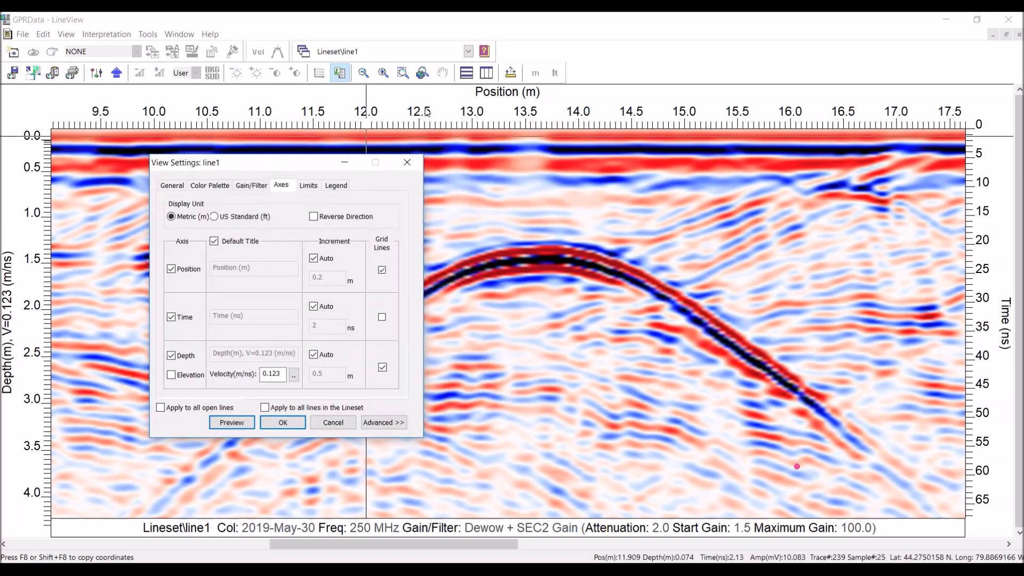
Step: Fit the whole of line1 in view and preview it with Reverse Direction enabled
{"action": "left_click", "coordinate": [423, 72]}
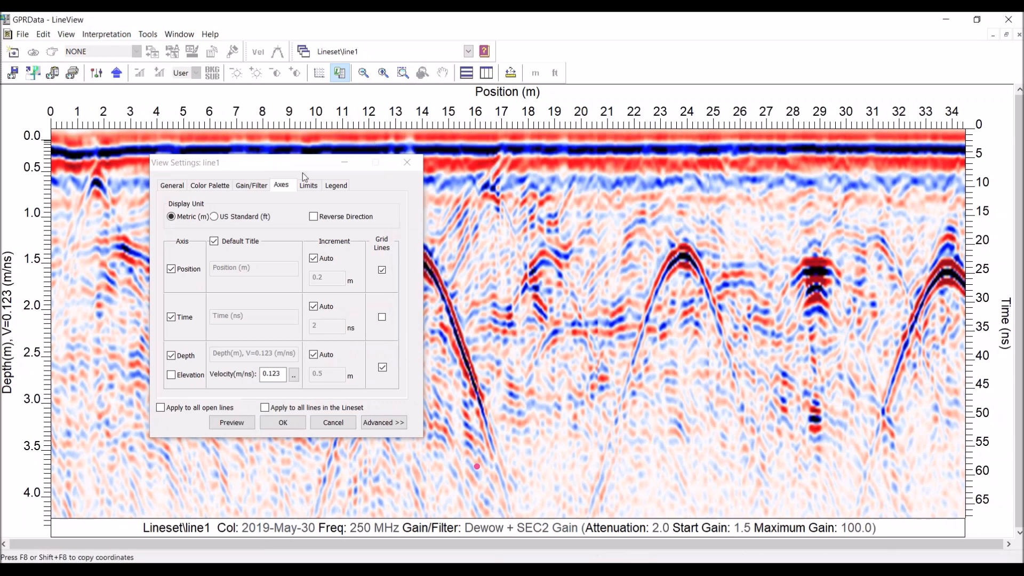
{"action": "left_click_drag", "start_coordinate": [295, 165], "coordinate": [219, 196]}
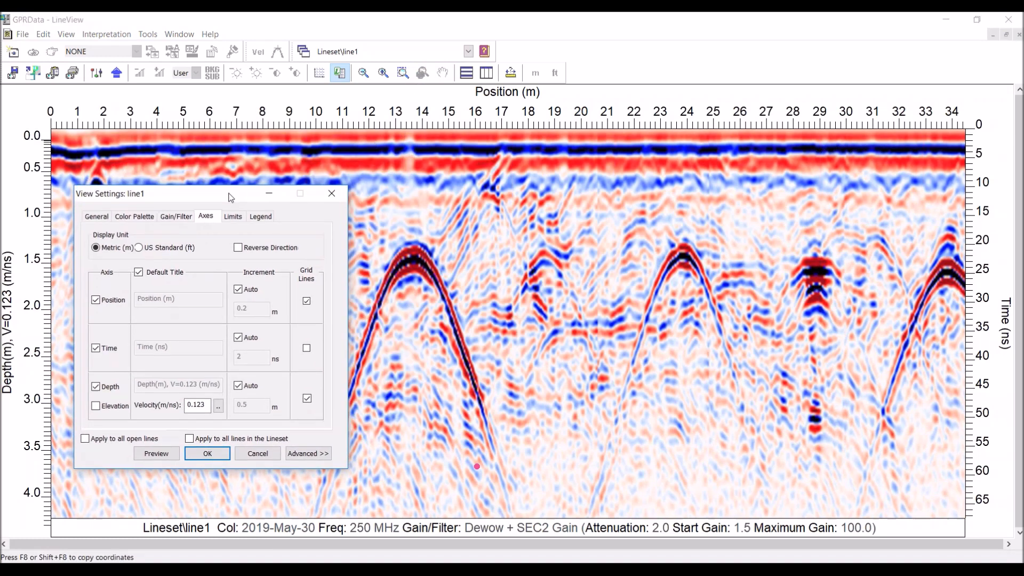
{"action": "left_click", "coordinate": [238, 248]}
{"action": "left_click", "coordinate": [165, 454]}
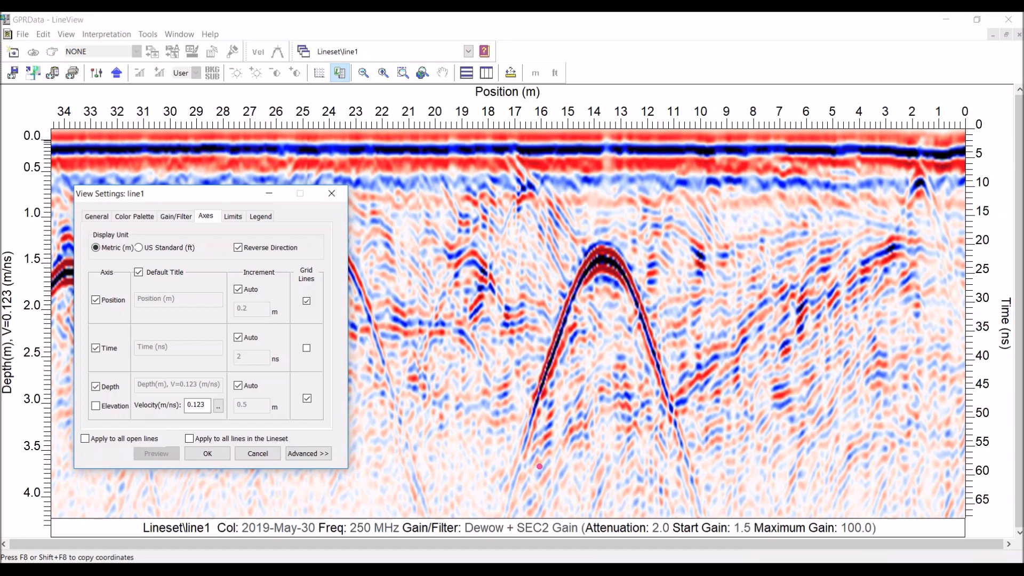
Step: Add Project File & Line, Line and Velocity to line1's legend, and move Velocity up directly below Title
{"action": "left_click", "coordinate": [262, 216]}
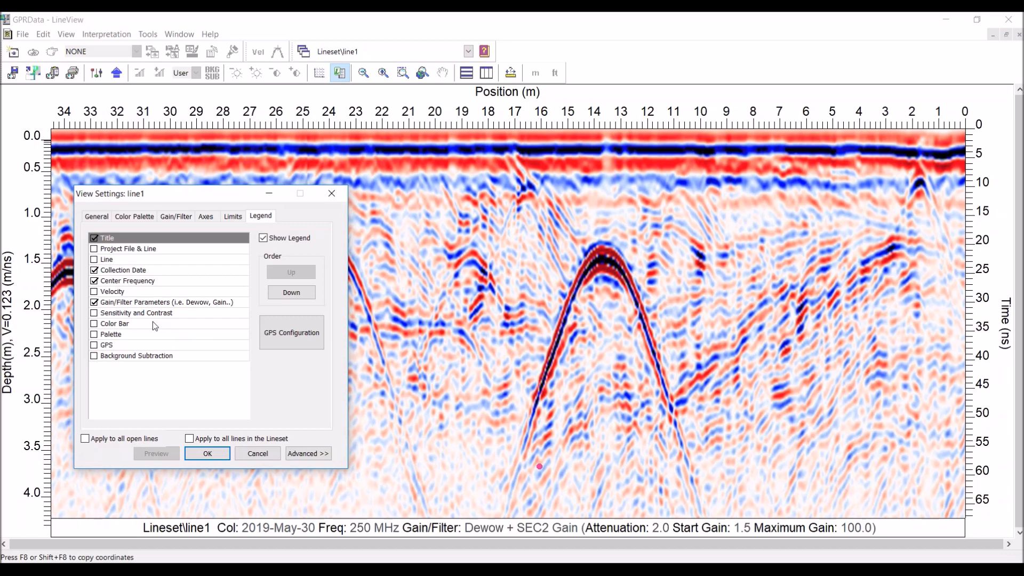
{"action": "left_click", "coordinate": [95, 248]}
{"action": "left_click", "coordinate": [95, 259]}
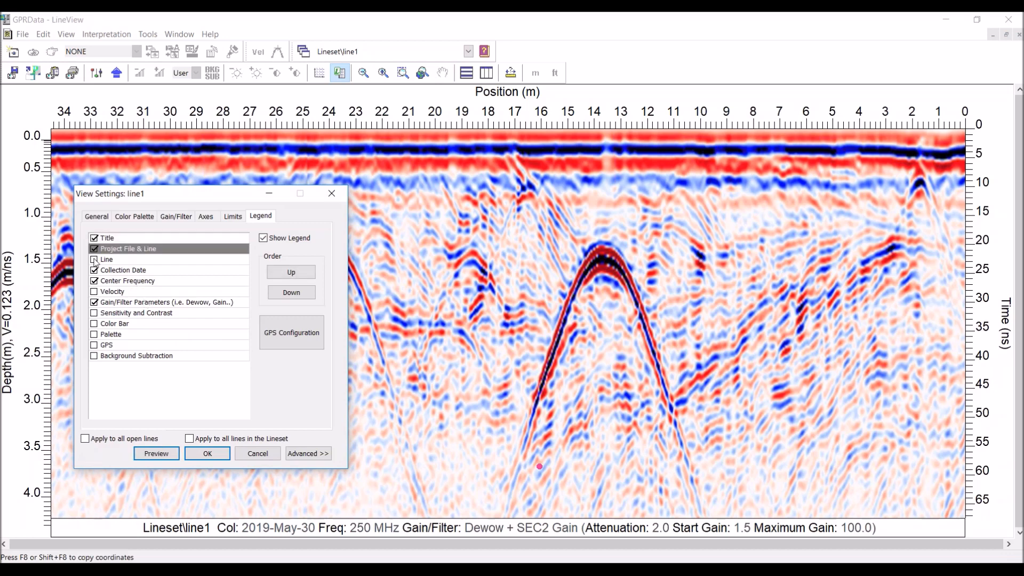
{"action": "left_click", "coordinate": [94, 291]}
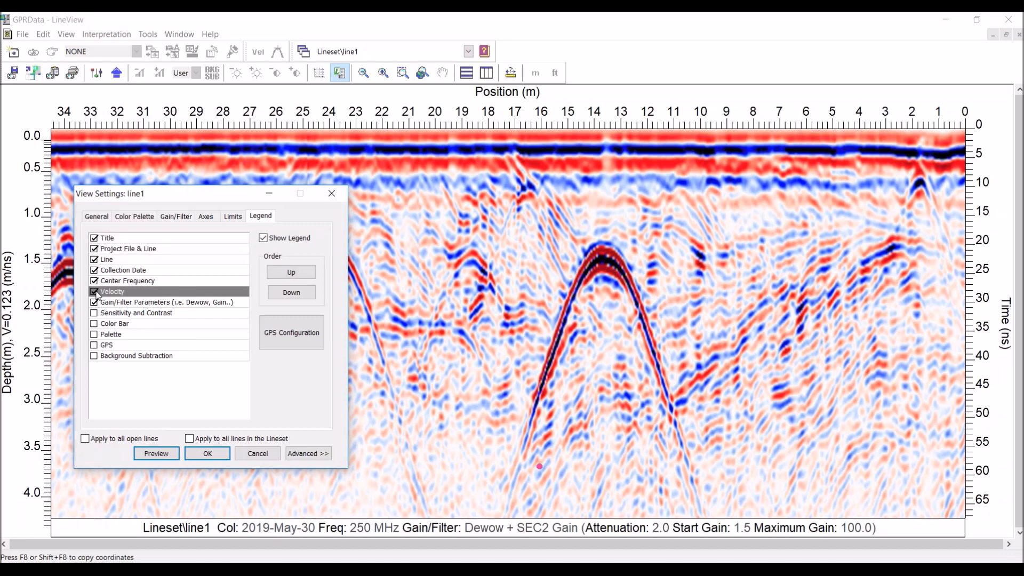
{"action": "left_click", "coordinate": [293, 275]}
{"action": "left_click", "coordinate": [292, 275]}
{"action": "left_click", "coordinate": [292, 274]}
{"action": "left_click", "coordinate": [293, 275]}
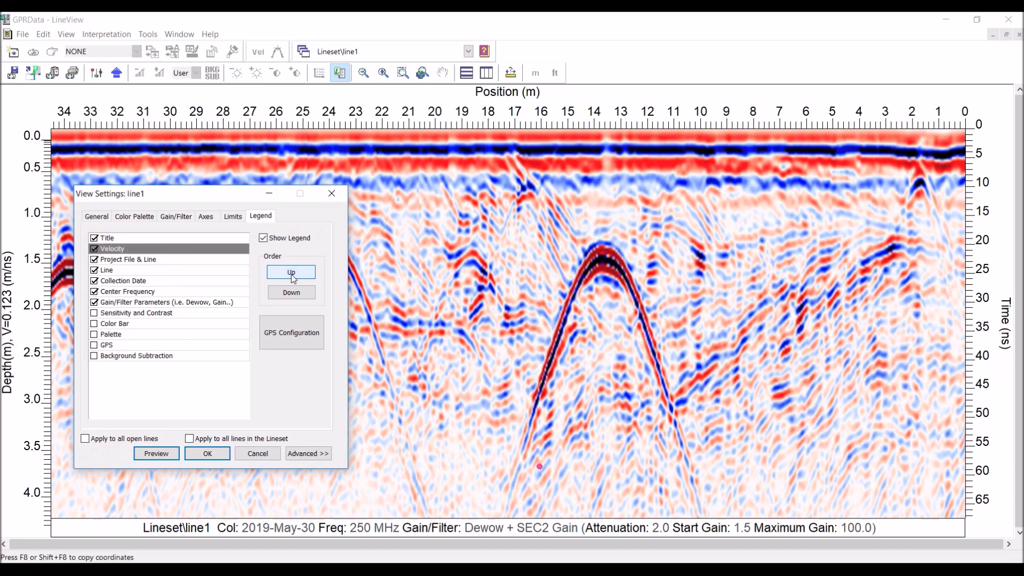
Step: Add Sensitivity and Contrast, Color Bar, Palette, GPS and Background Subtraction to the legend, and preview and apply the view settings
{"action": "left_click", "coordinate": [94, 313]}
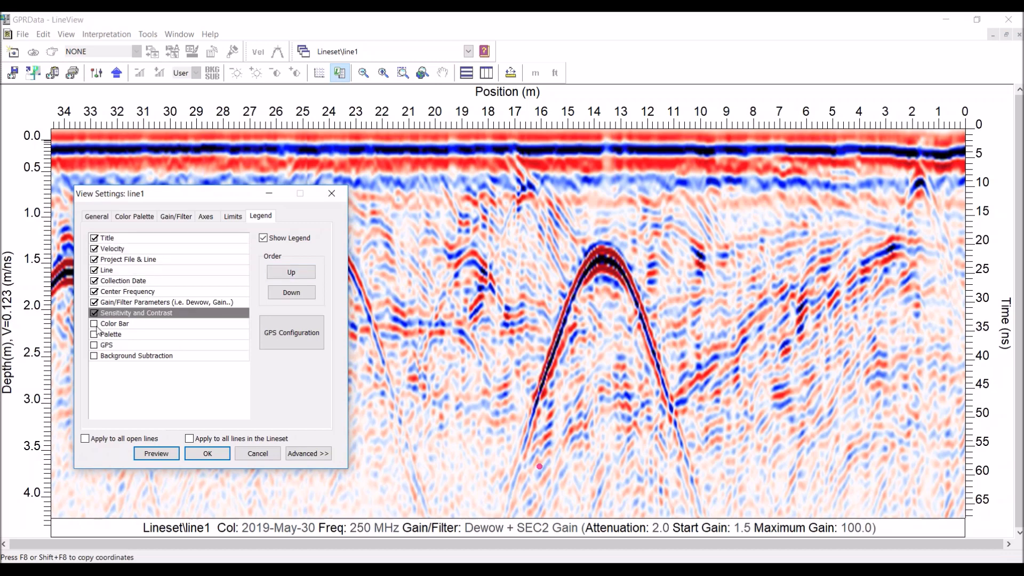
{"action": "left_click", "coordinate": [95, 324]}
{"action": "left_click", "coordinate": [95, 335]}
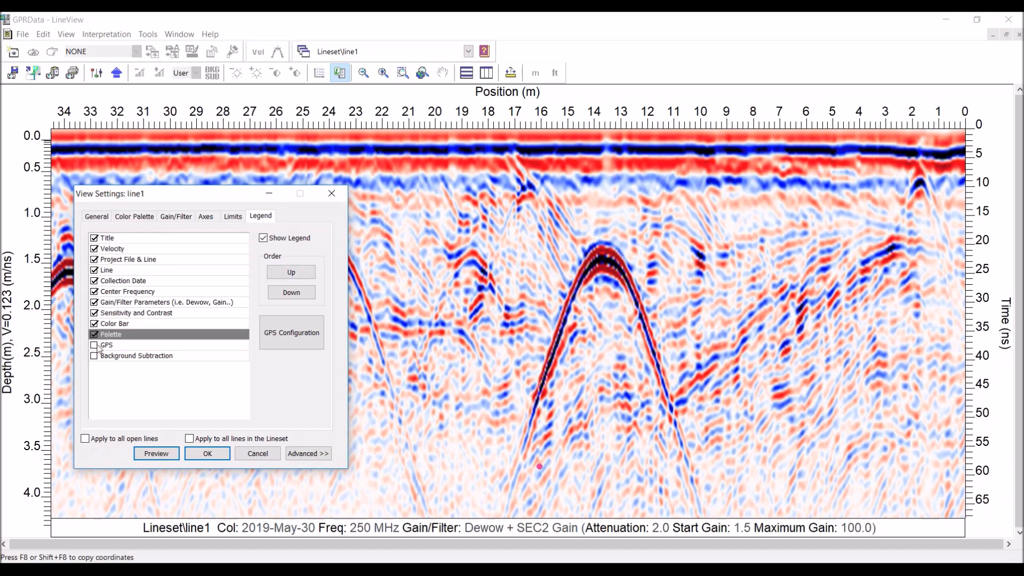
{"action": "left_click", "coordinate": [99, 347]}
{"action": "left_click", "coordinate": [95, 356]}
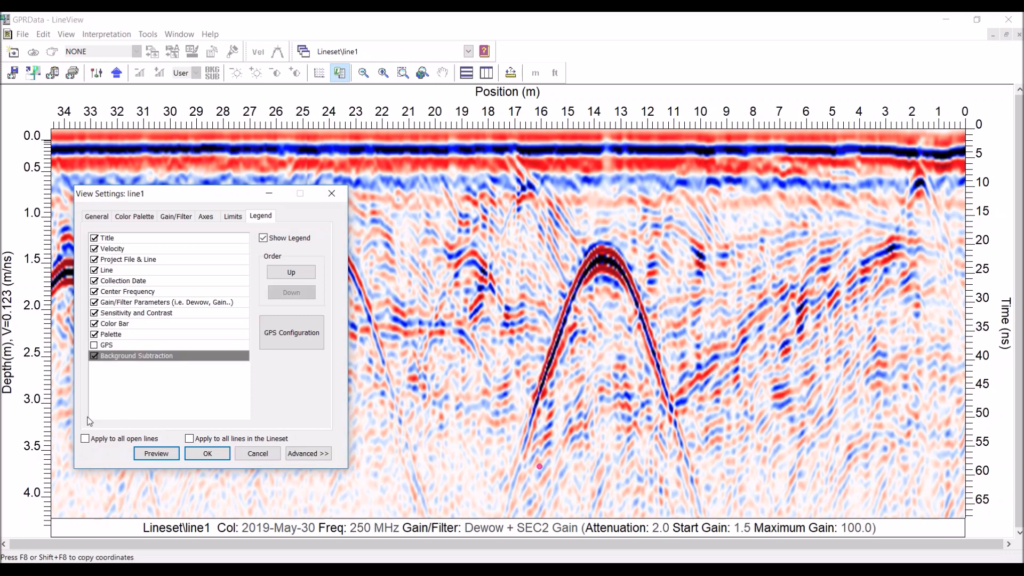
{"action": "left_click", "coordinate": [95, 346]}
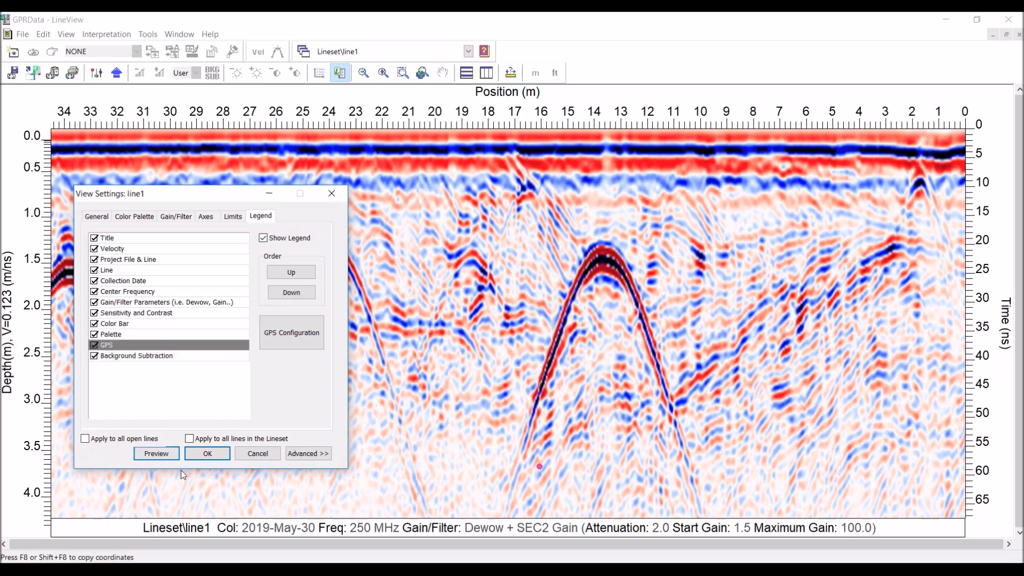
{"action": "left_click", "coordinate": [156, 453]}
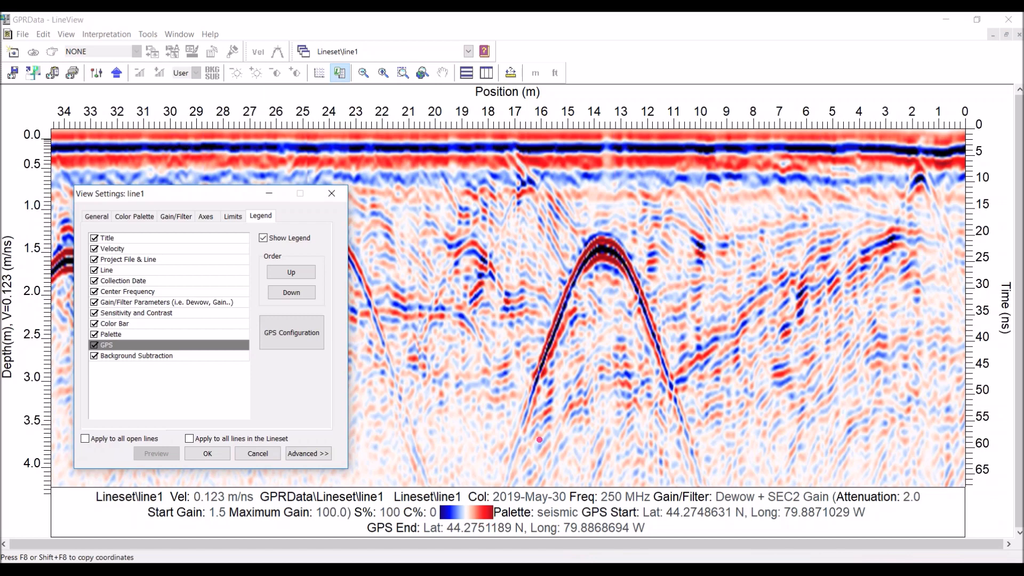
{"action": "left_click", "coordinate": [207, 453]}
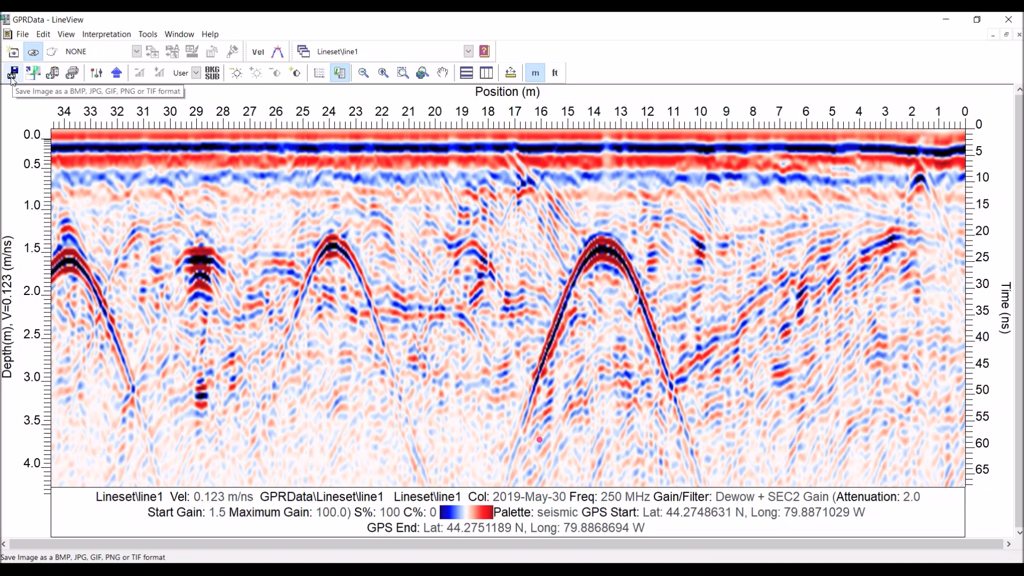
Step: Switch to Lineset\line2 and arrange the two line windows side by side, then stacked one above the other
{"action": "left_click", "coordinate": [53, 73]}
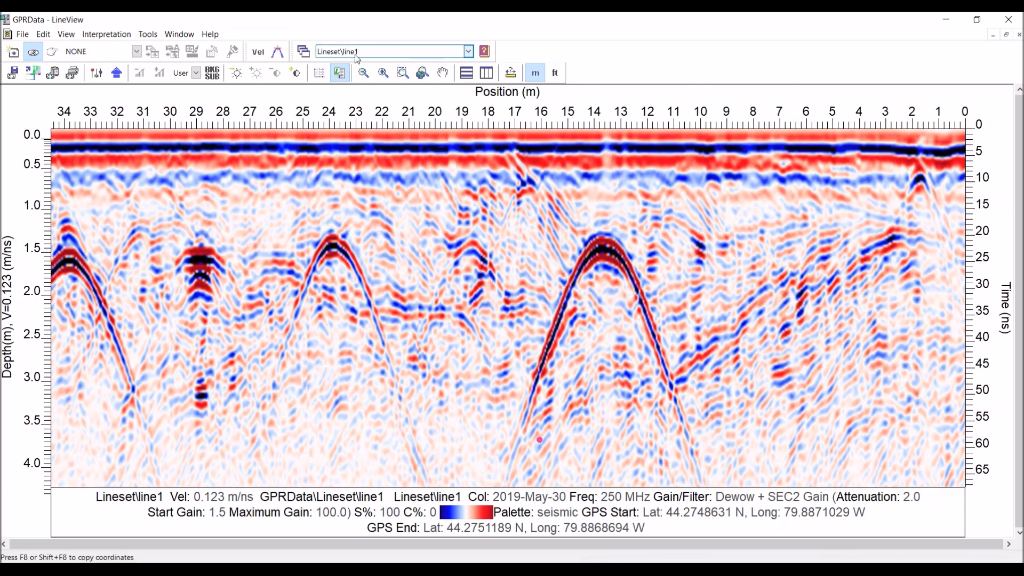
{"action": "left_click", "coordinate": [468, 52]}
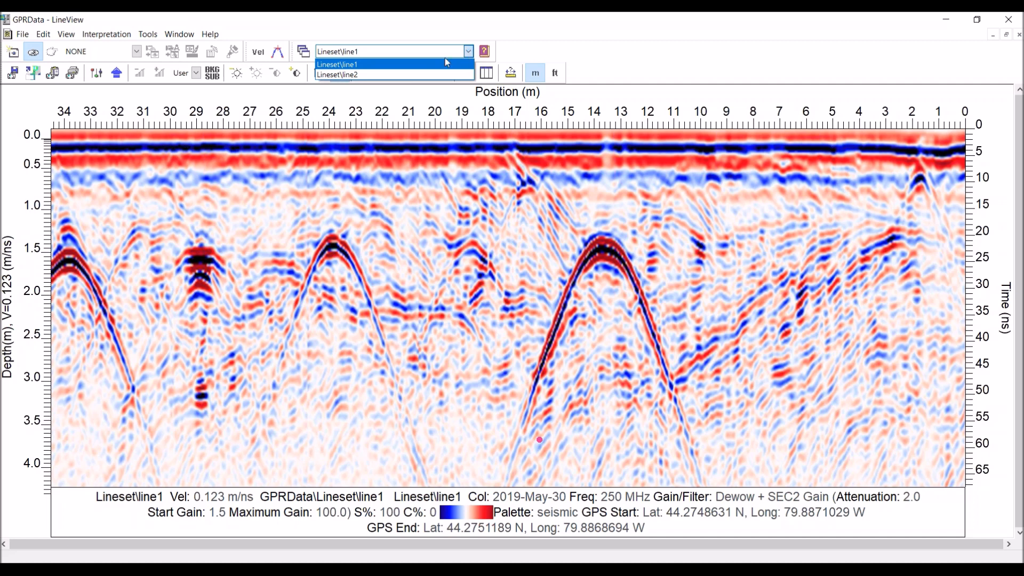
{"action": "left_click", "coordinate": [364, 75]}
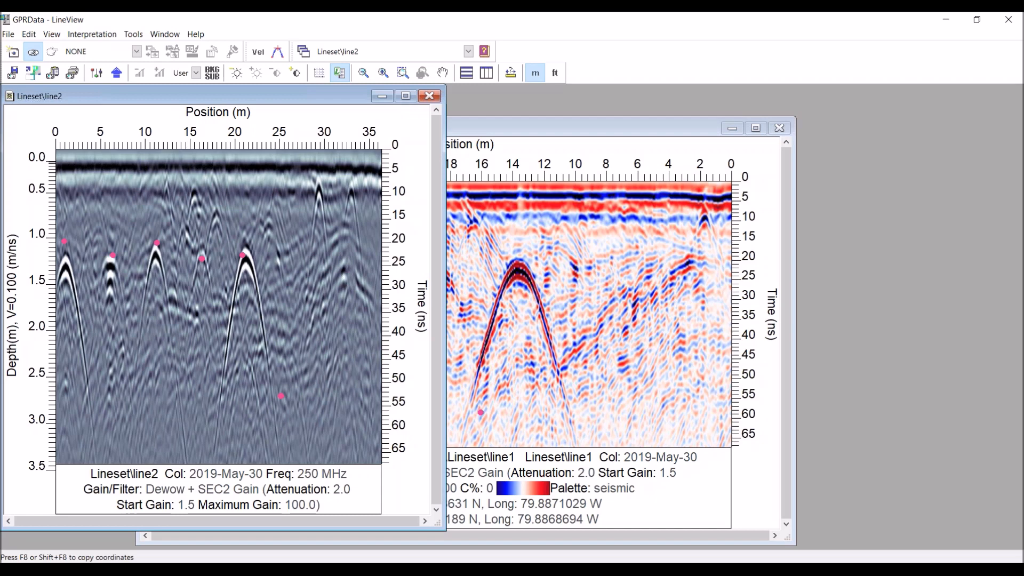
{"action": "left_click", "coordinate": [487, 73]}
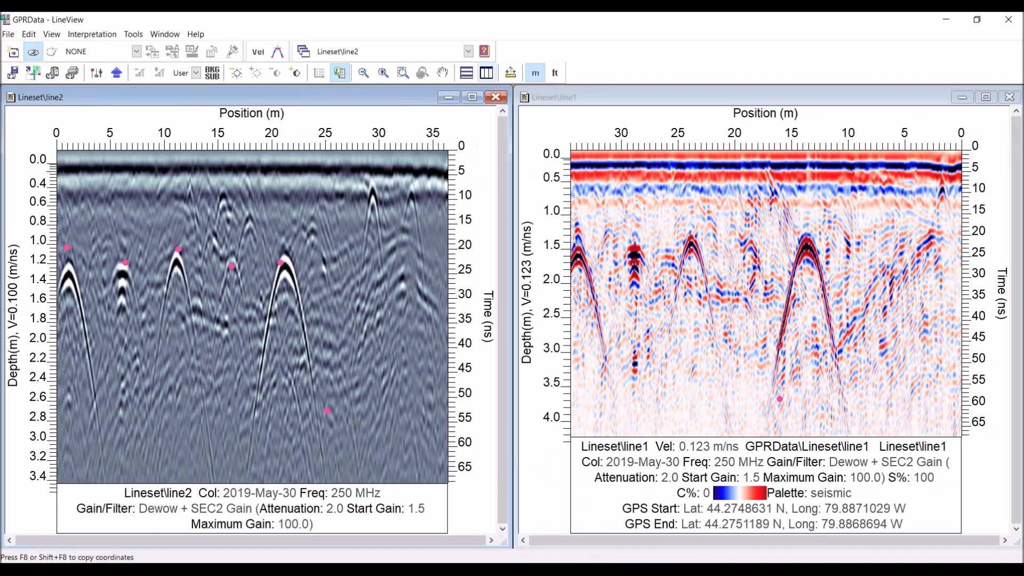
{"action": "left_click", "coordinate": [467, 74]}
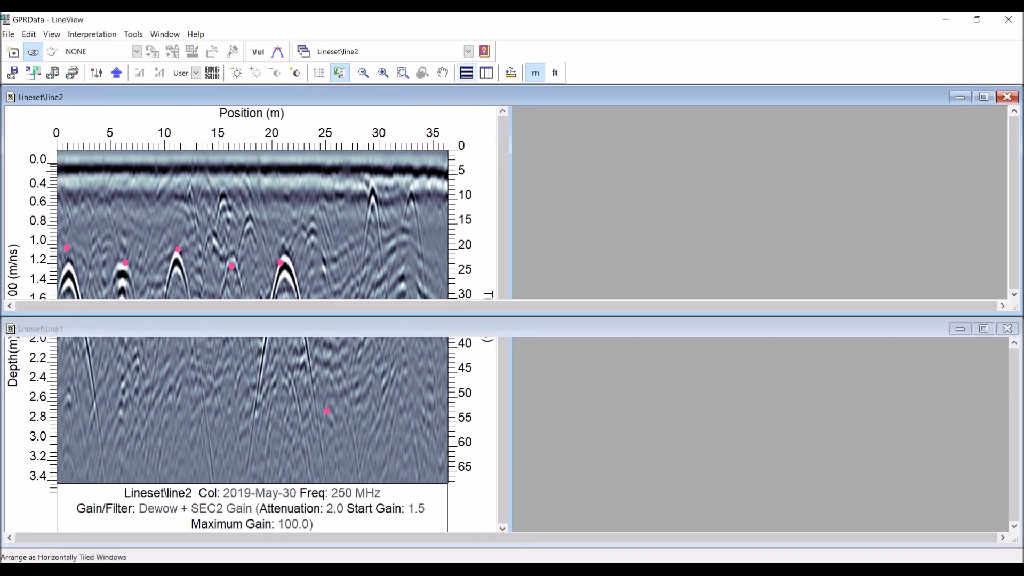
Step: Alternate the two line windows between side-by-side and stacked arrangements, finishing side by side
{"action": "left_click", "coordinate": [468, 75]}
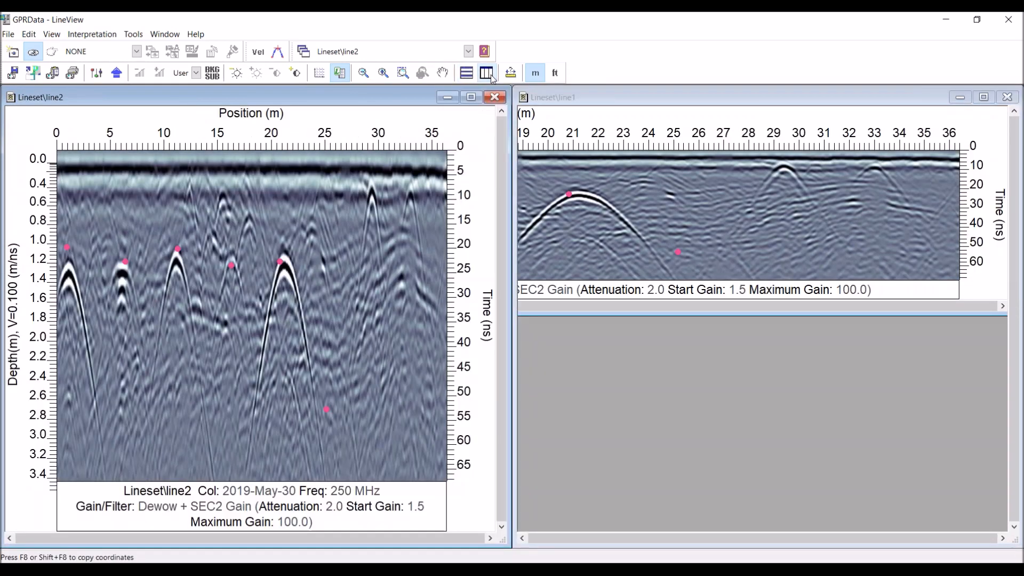
{"action": "left_click", "coordinate": [467, 75]}
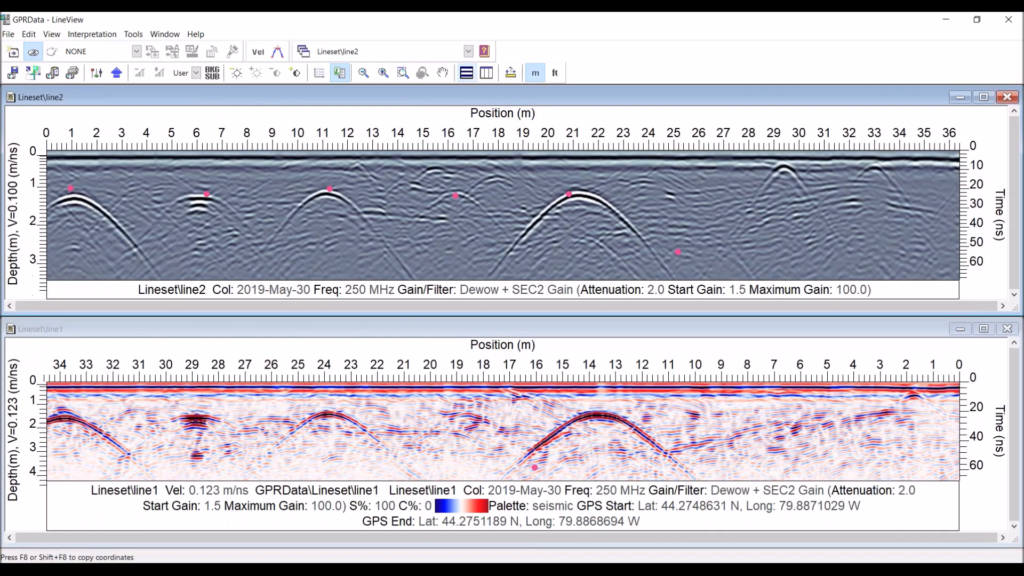
{"action": "left_click", "coordinate": [486, 73]}
Step: Shrink the line2 and line1 windows and reposition them as two smaller, separate windows in the workspace
{"action": "left_click_drag", "start_coordinate": [508, 90], "coordinate": [335, 188]}
{"action": "left_click_drag", "start_coordinate": [256, 198], "coordinate": [344, 137]}
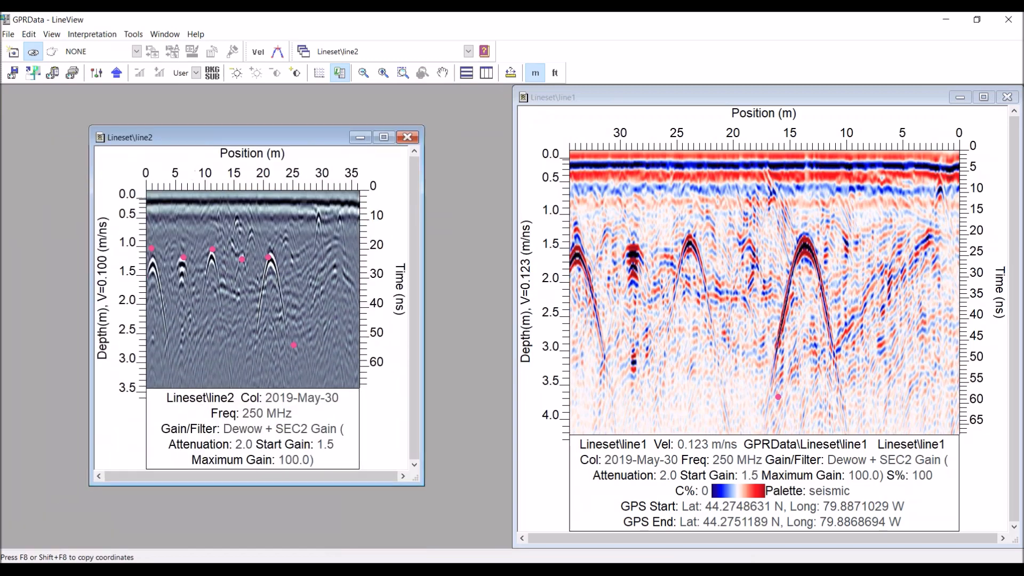
{"action": "left_click_drag", "start_coordinate": [512, 102], "coordinate": [496, 102]}
{"action": "left_click_drag", "start_coordinate": [437, 92], "coordinate": [574, 172]}
{"action": "left_click_drag", "start_coordinate": [699, 183], "coordinate": [550, 117]}
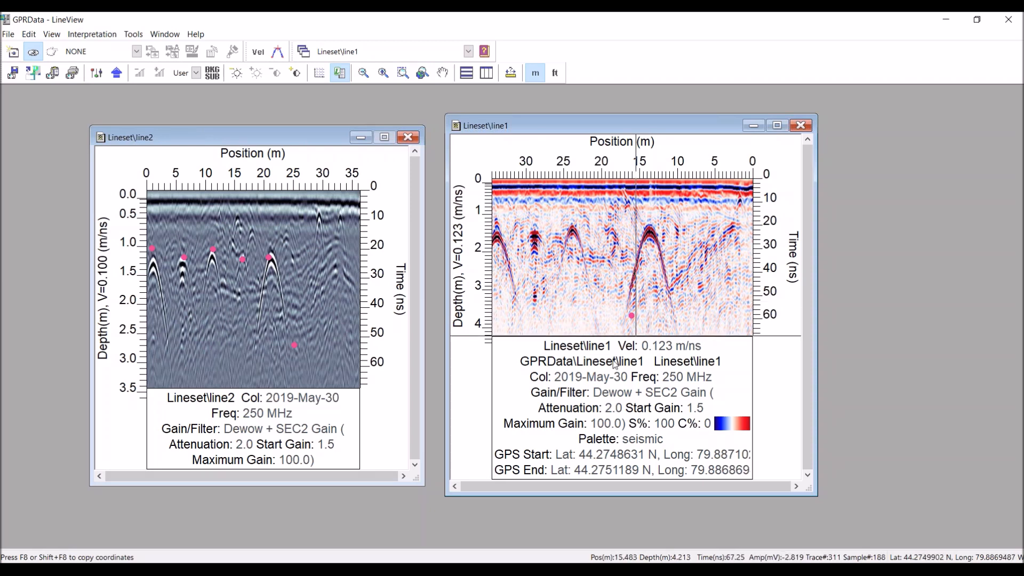
Step: Close LineView, select line1 and line2 in the EKKO_Project lineset, and reopen both lines in LineView
{"action": "left_click", "coordinate": [1008, 19]}
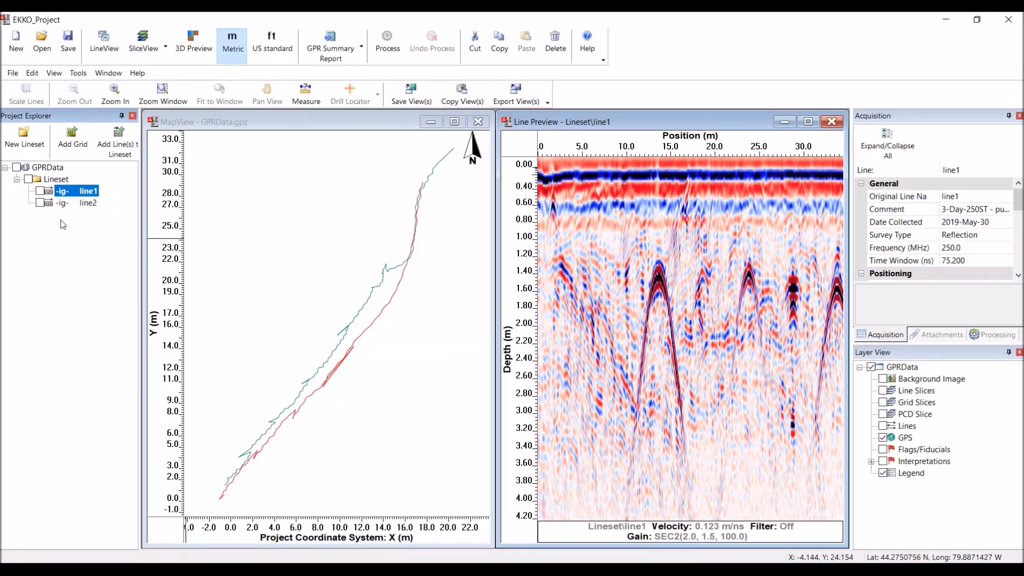
{"action": "left_click", "coordinate": [41, 191]}
{"action": "left_click", "coordinate": [46, 205]}
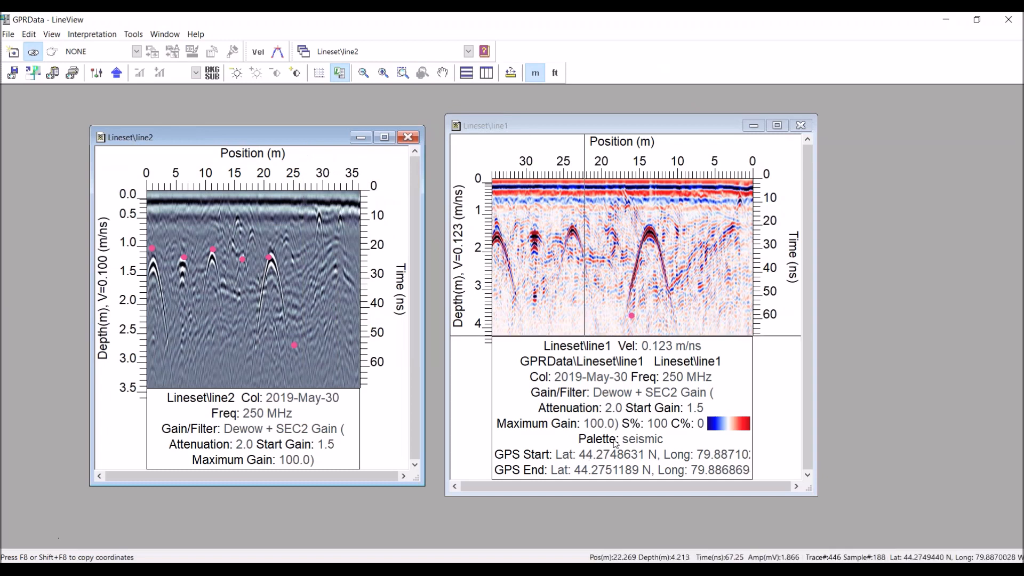
Step: Arrange the line windows side by side and apply line1's view settings to all open lines
{"action": "left_click", "coordinate": [487, 72]}
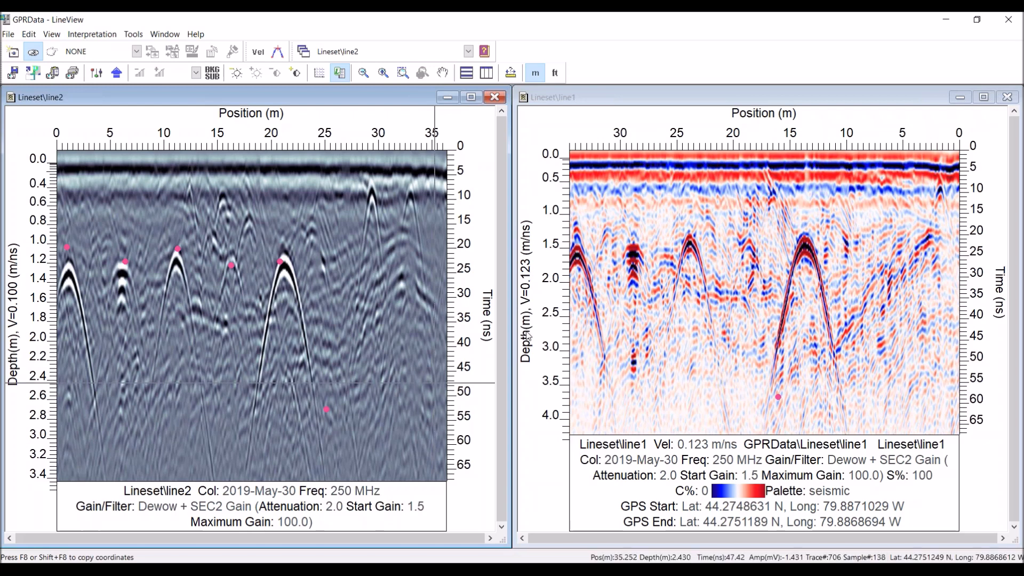
{"action": "left_click", "coordinate": [764, 102]}
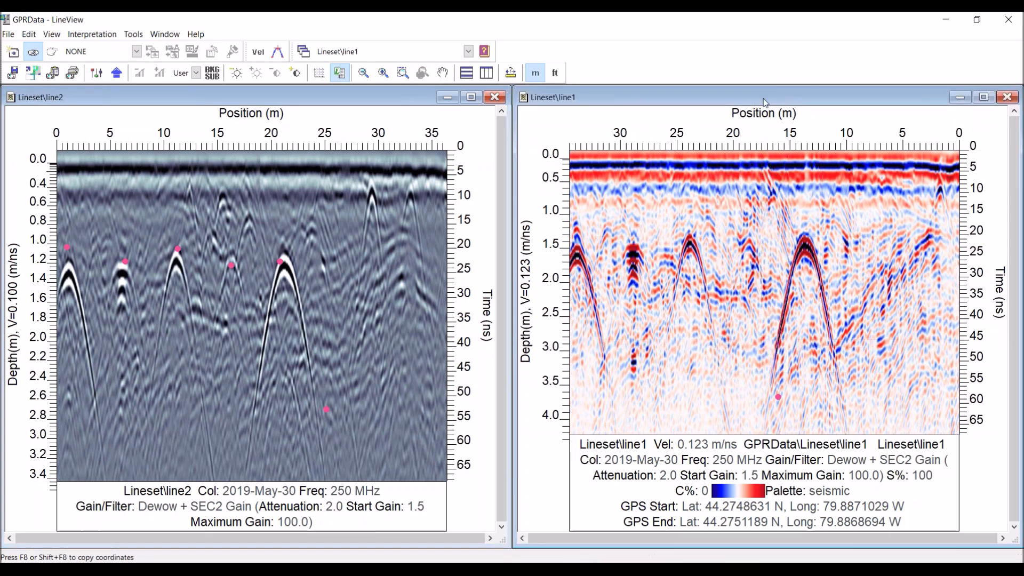
{"action": "left_click", "coordinate": [96, 72]}
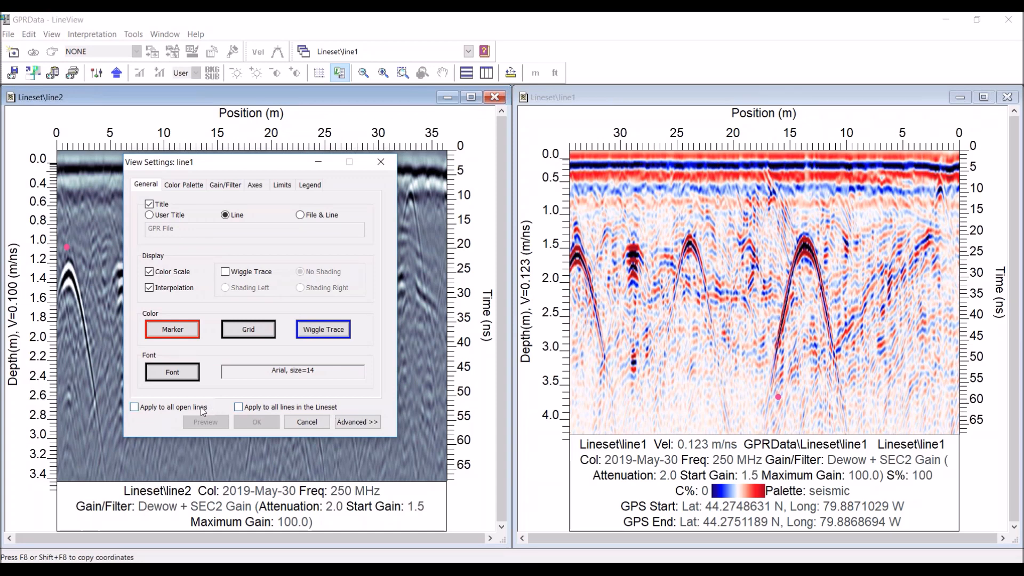
{"action": "left_click", "coordinate": [135, 408]}
{"action": "left_click", "coordinate": [251, 425]}
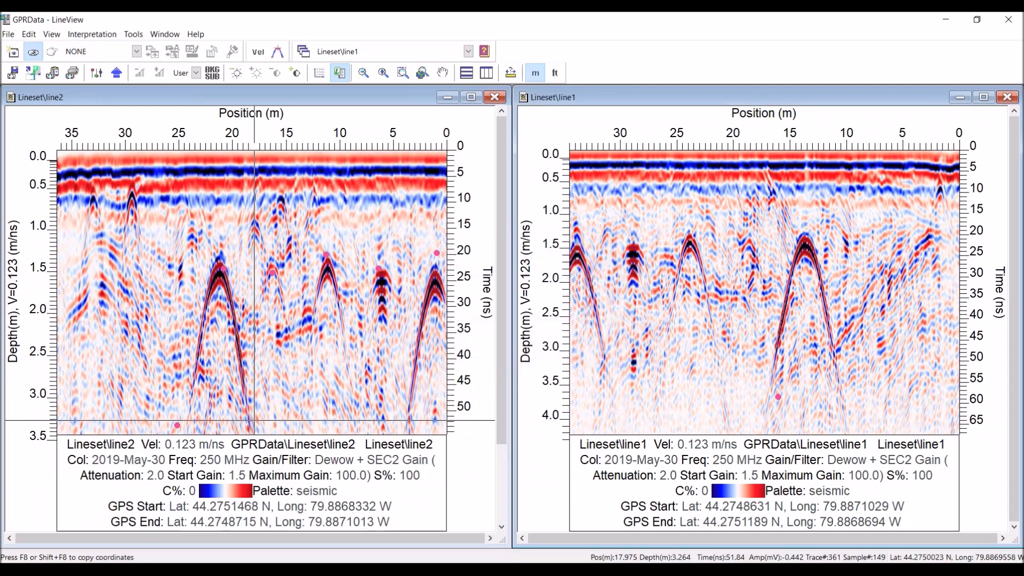